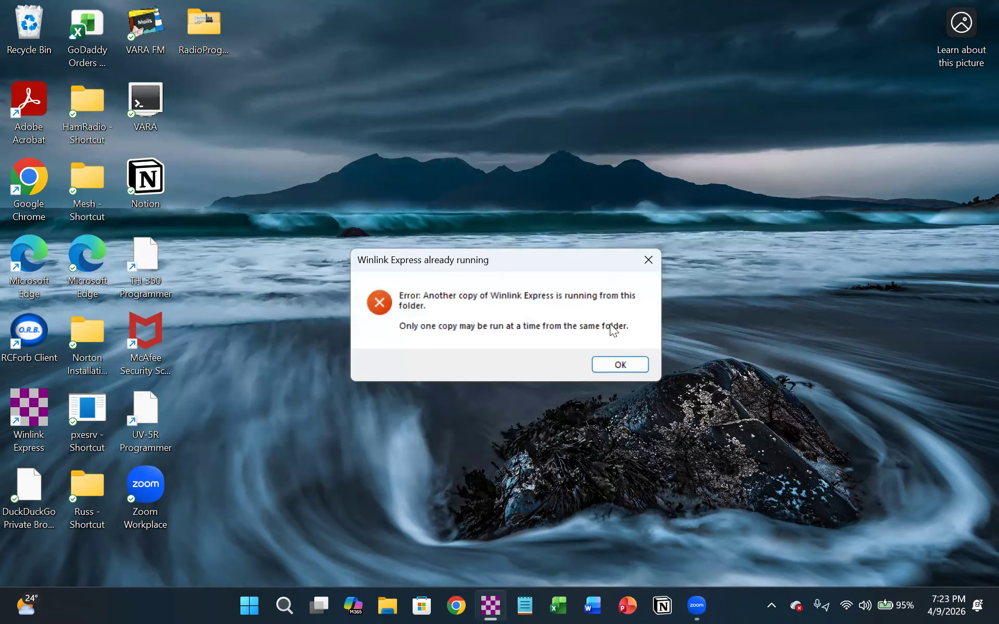
- Dismiss the already-running error, bring the open Winlink Express window forward, and view the available session types
left_click(614, 365)
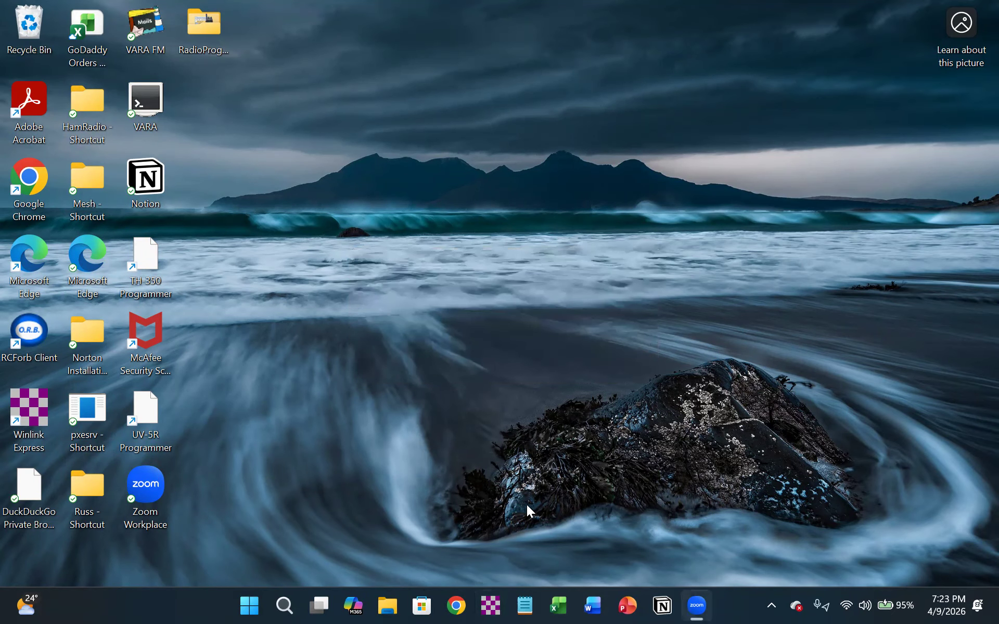
left_click(489, 606)
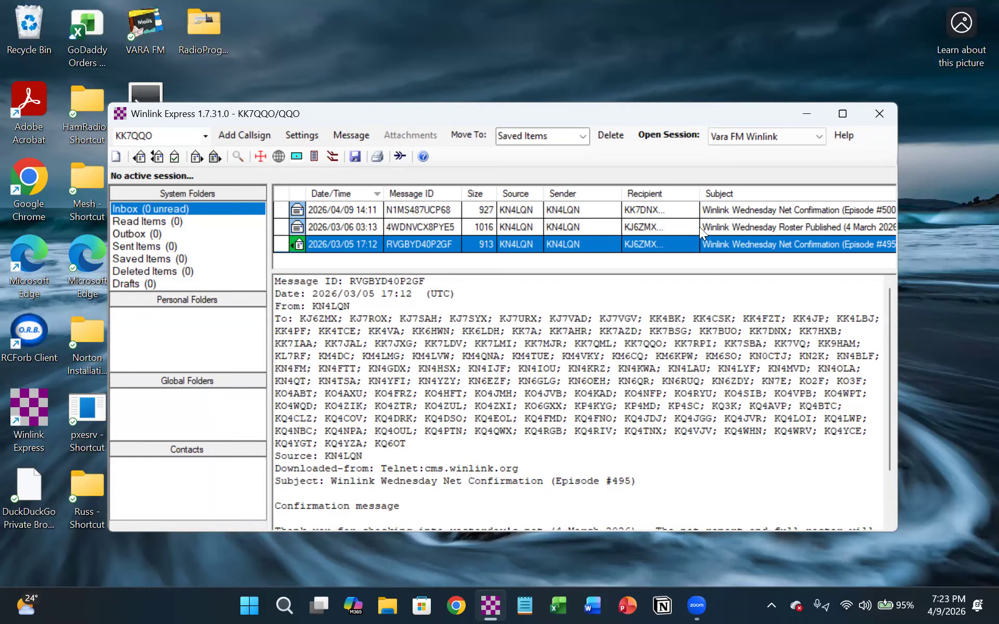
left_click(816, 135)
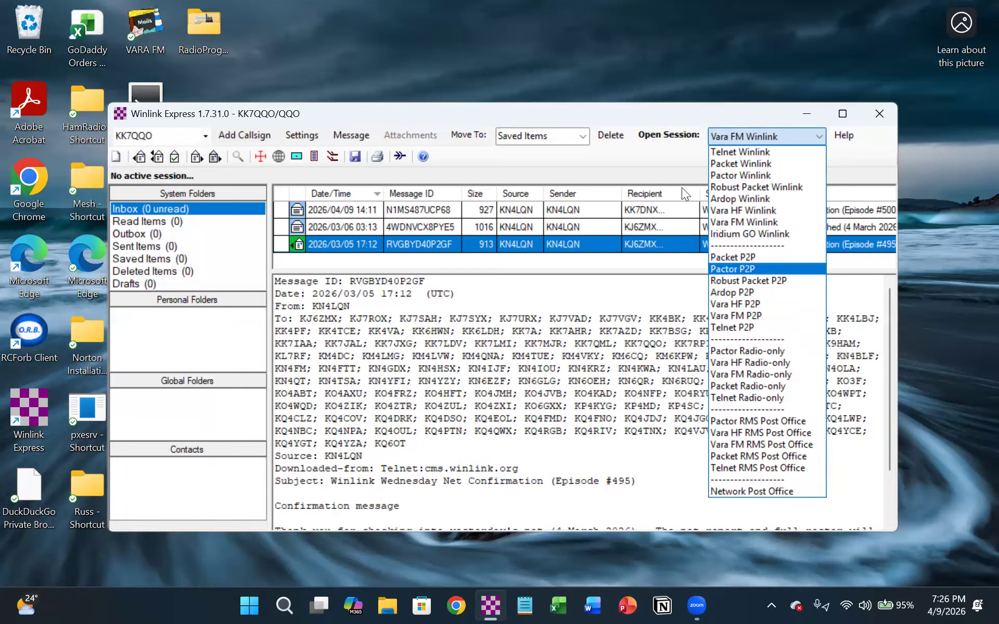
left_click(643, 149)
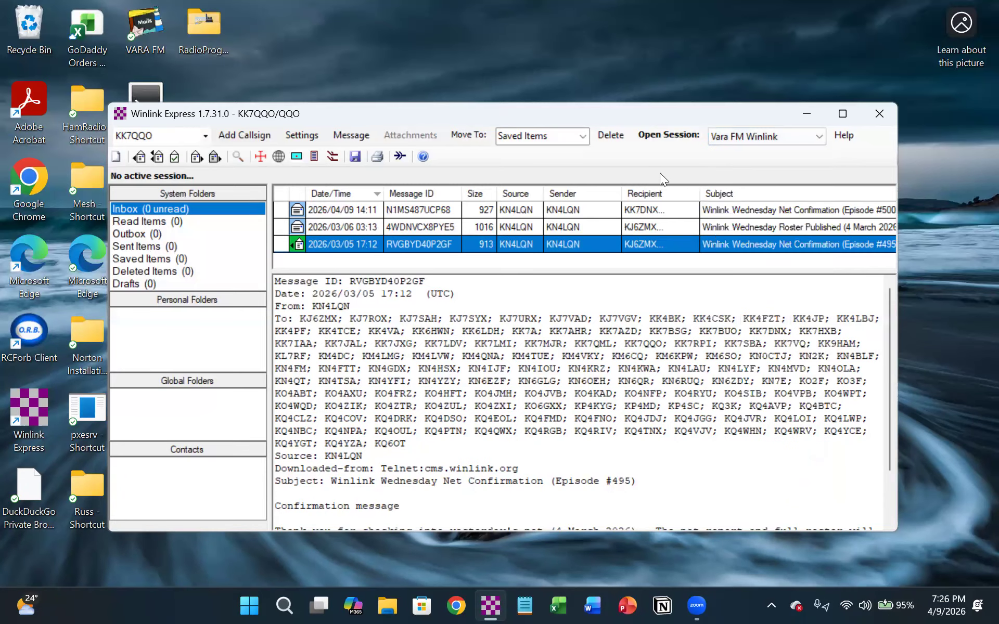
- Create a new Winlink message and enter the recipient's call sign as its addressee
left_click(115, 157)
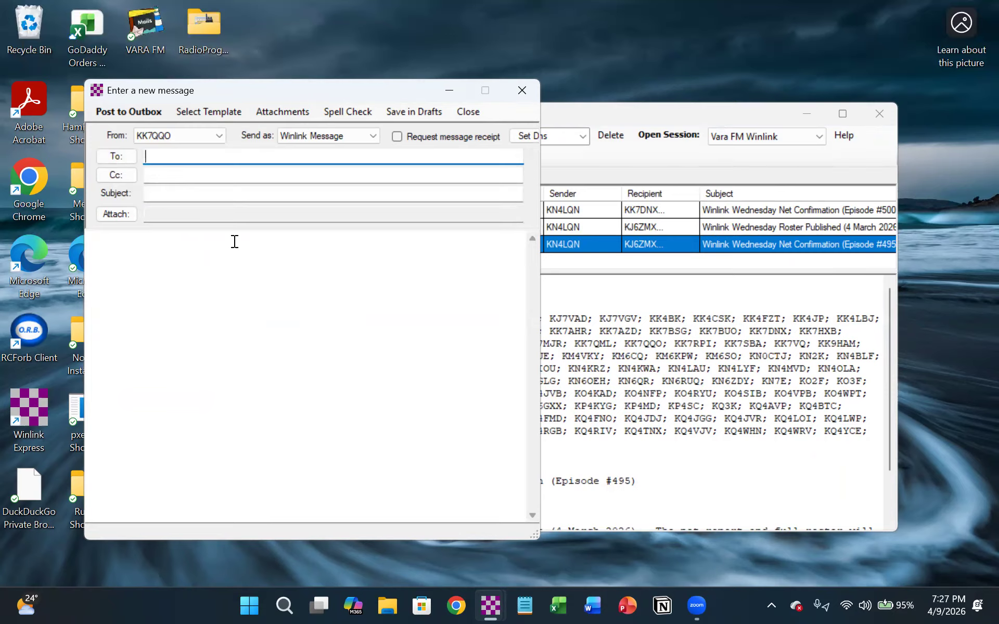
type("N7XDL")
key("Tab")
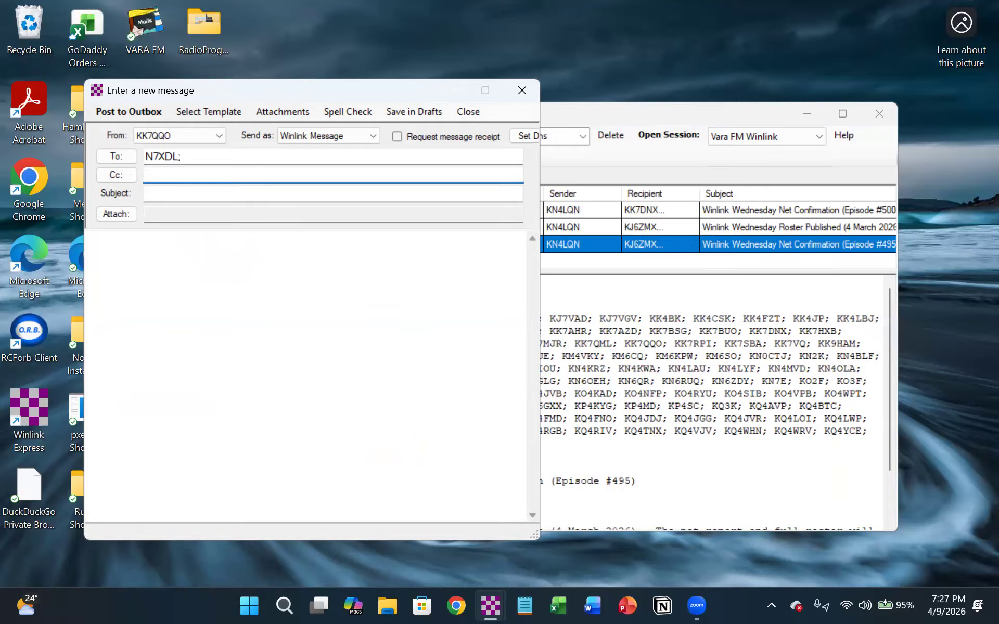
key("Tab")
key("Tab")
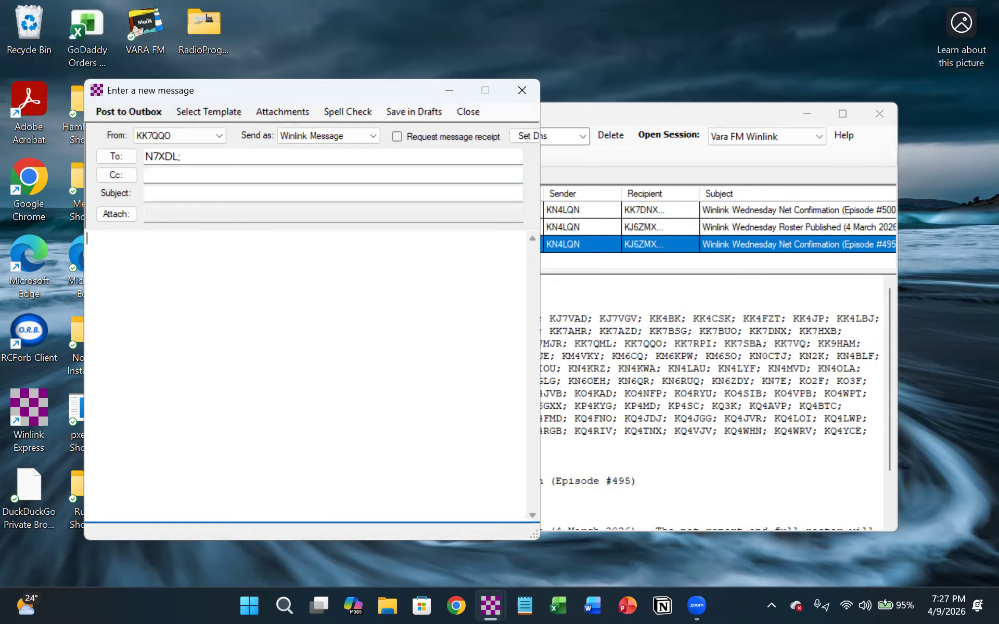
- Write a message body greeting the recipient by first name, followed by "are you going fishing this week."
type("Hi Dan, are you goi")
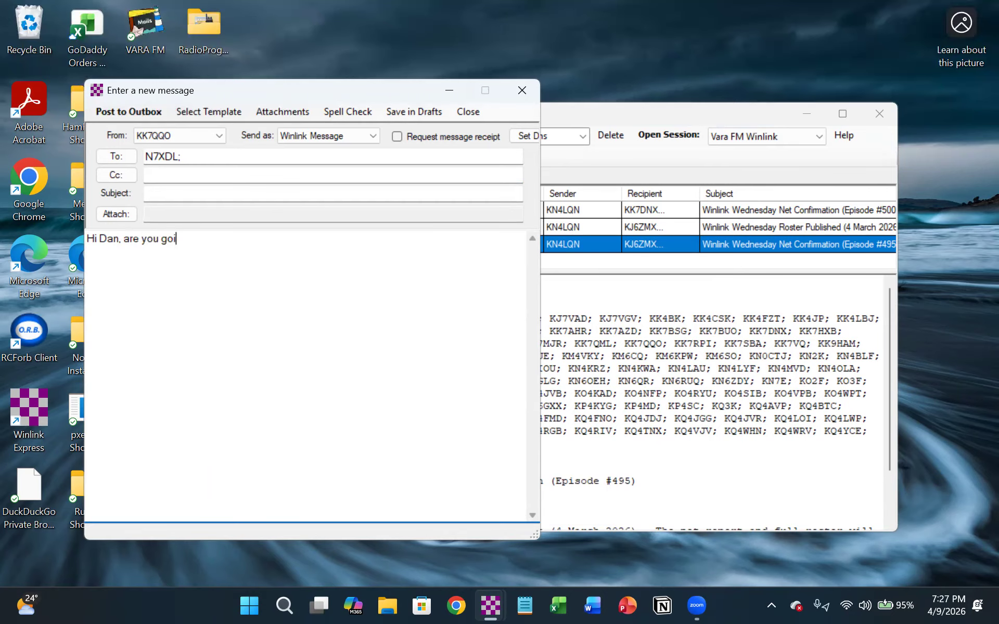
type("ng fishing this week.")
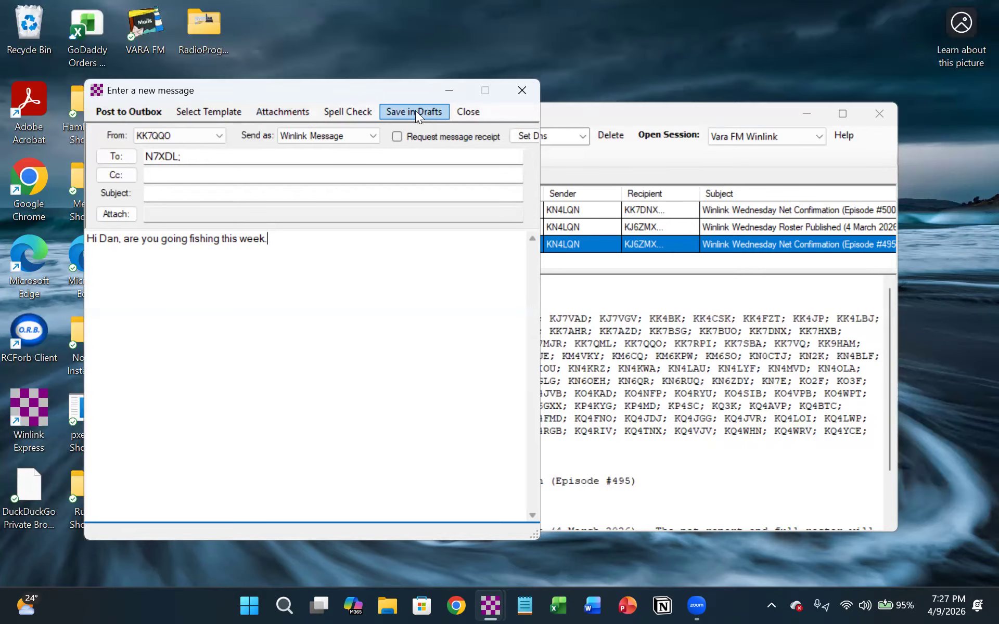
- Apply the ICS213 General Message template from the ICS USA Forms in the Standard Forms collection
left_click(200, 112)
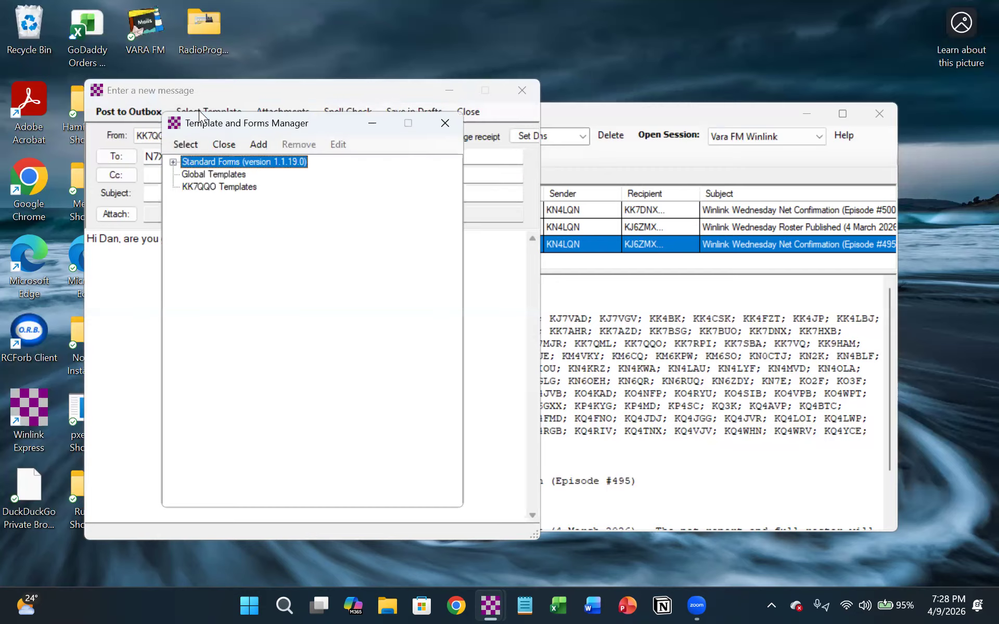
left_click(175, 164)
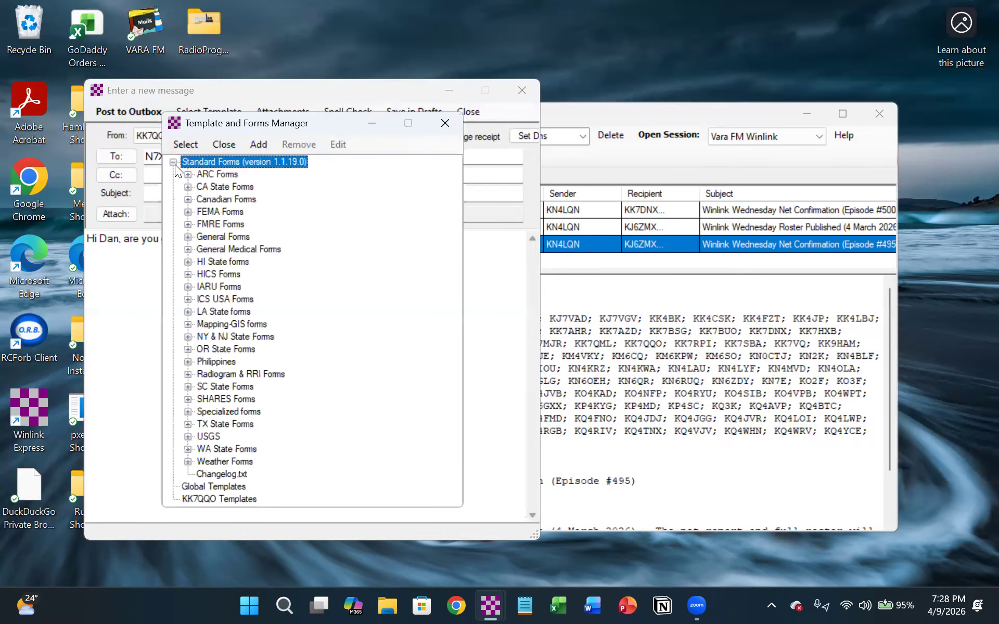
left_click(188, 299)
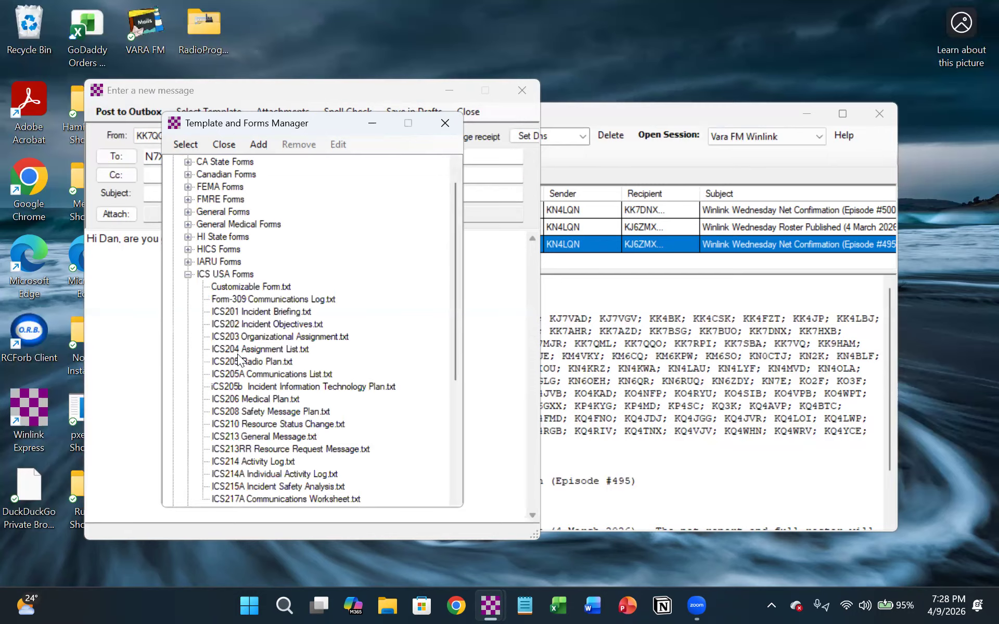
scroll(239, 360, "down", 1)
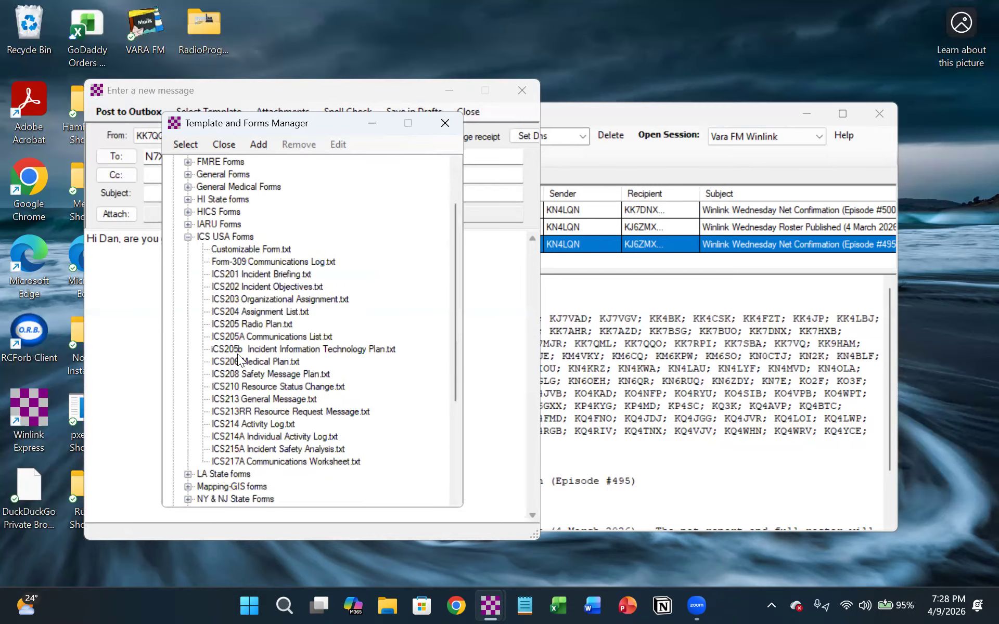
left_click(251, 399)
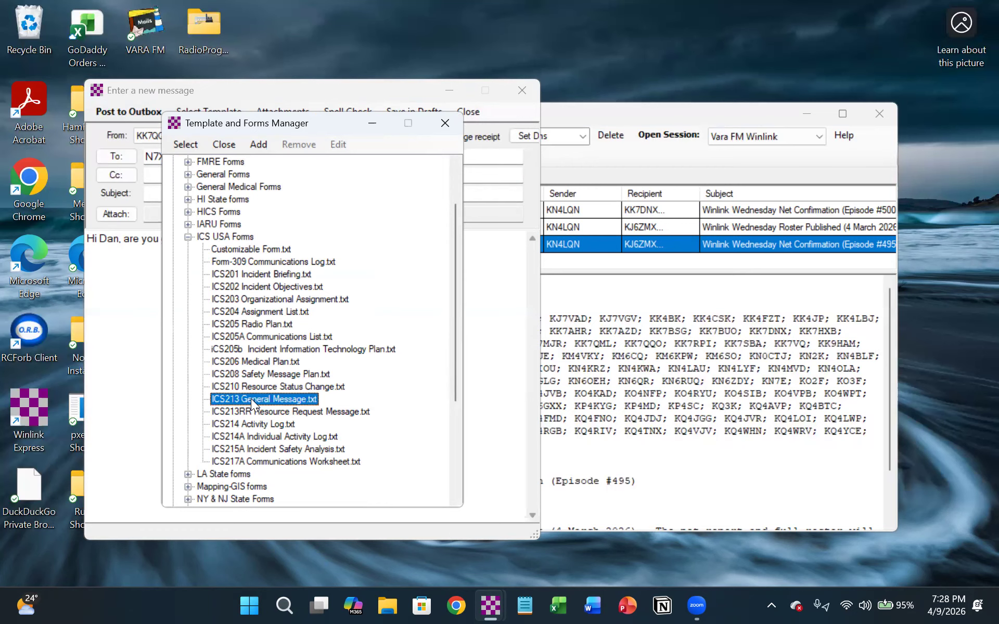
double_click(251, 398)
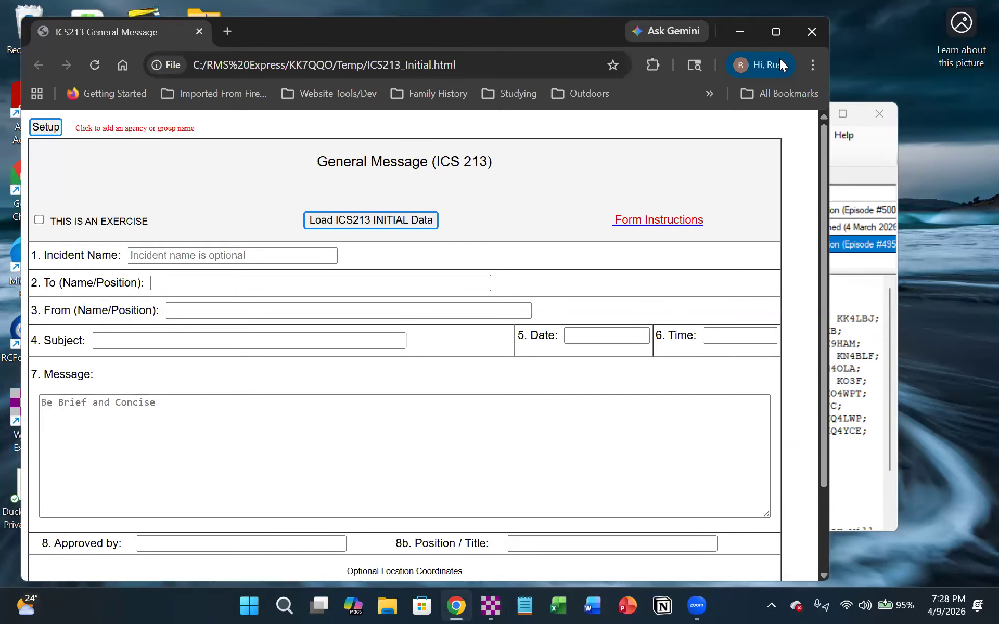
- Enlarge the form window, mark the form as an exercise, and set the incident name to "Murray Meeting"
left_click(781, 31)
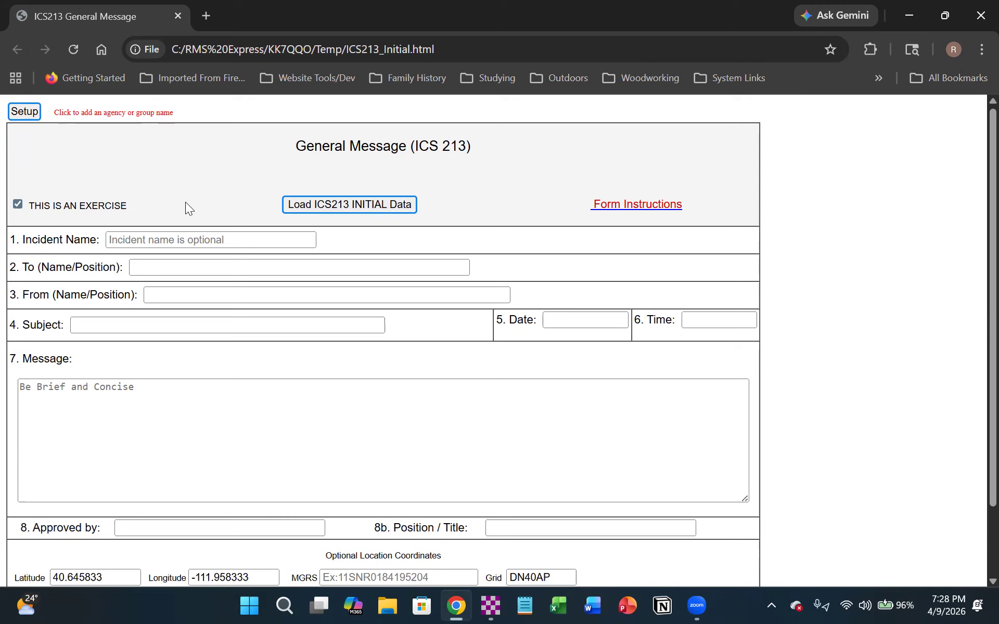
left_click(318, 204)
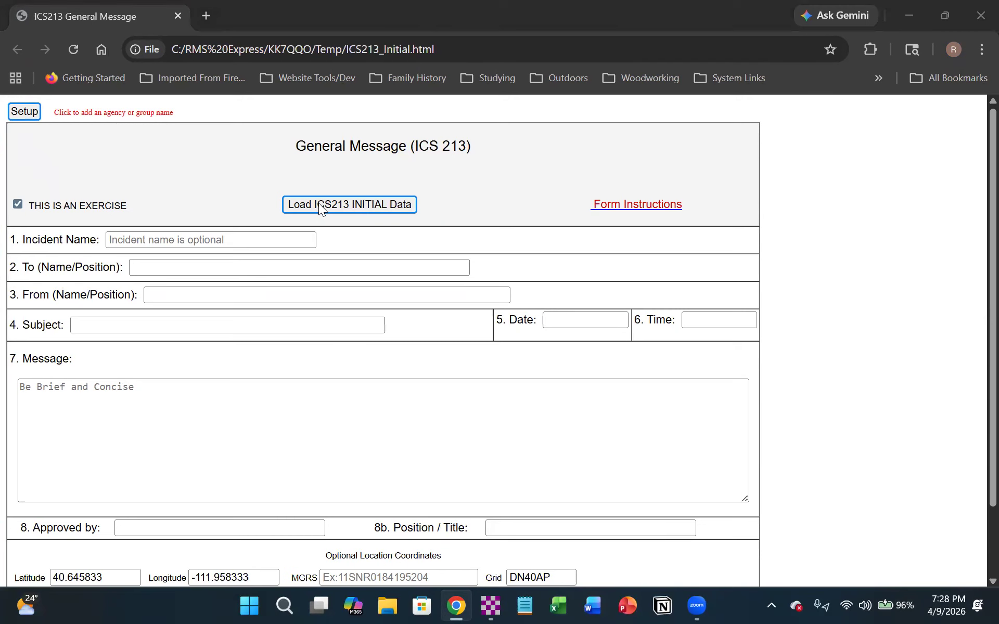
left_click(461, 351)
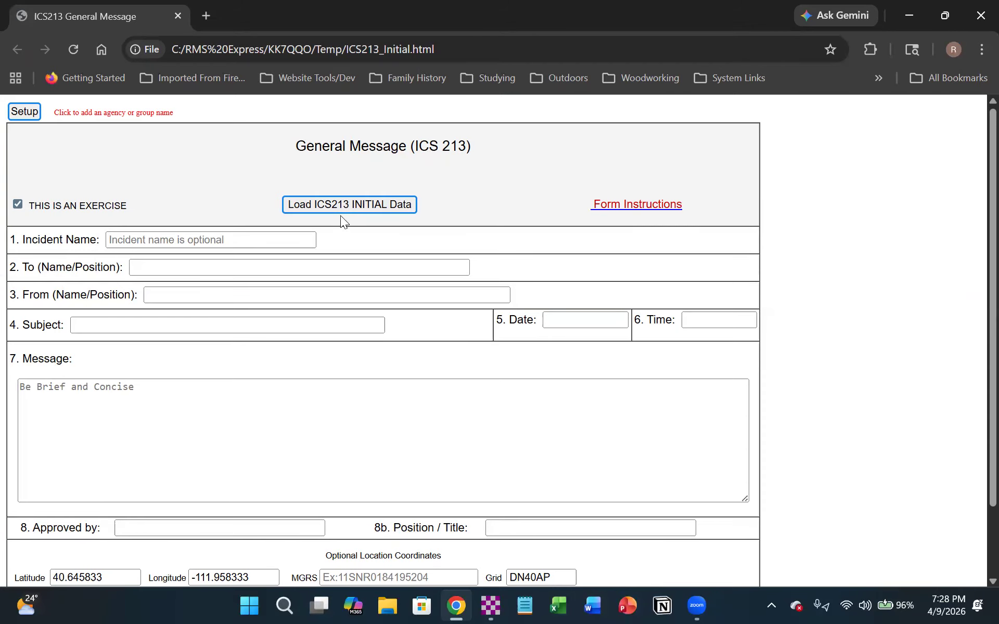
left_click(159, 238)
type("Murray Meeting")
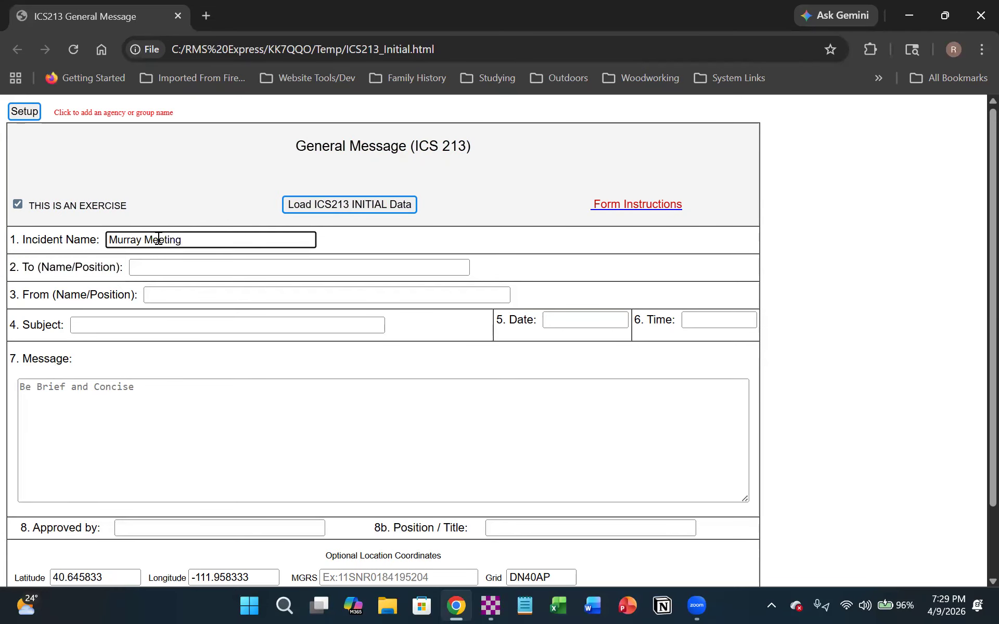
- Fill in the form's To (Name/Position) entry with the recipient's call sign followed by "/ Club Presedent"
left_click(150, 262)
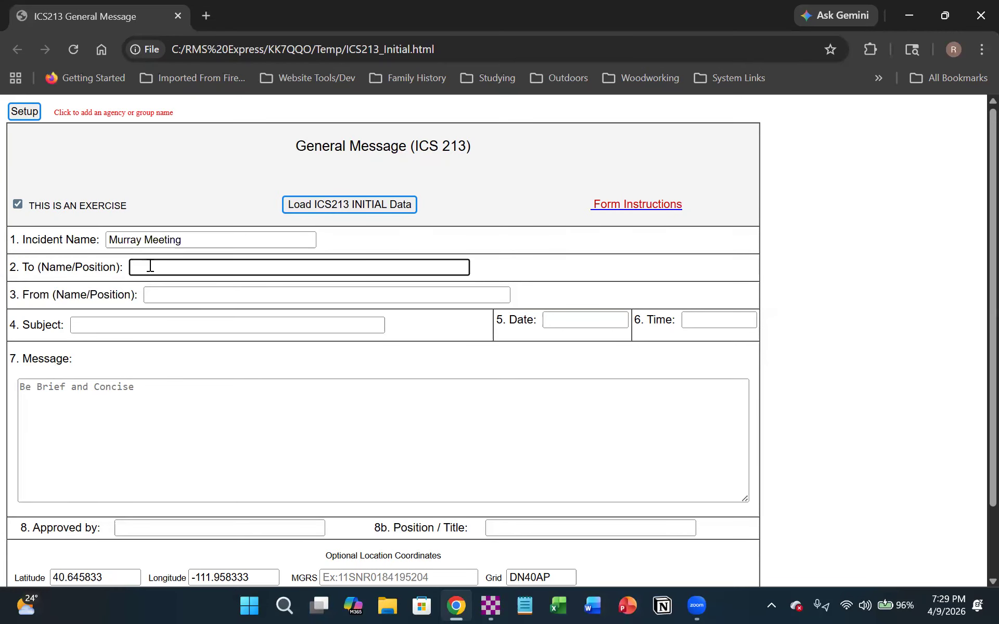
type("N")
type("6")
key("BackSpace")
type("7XDL / Club Presedent")
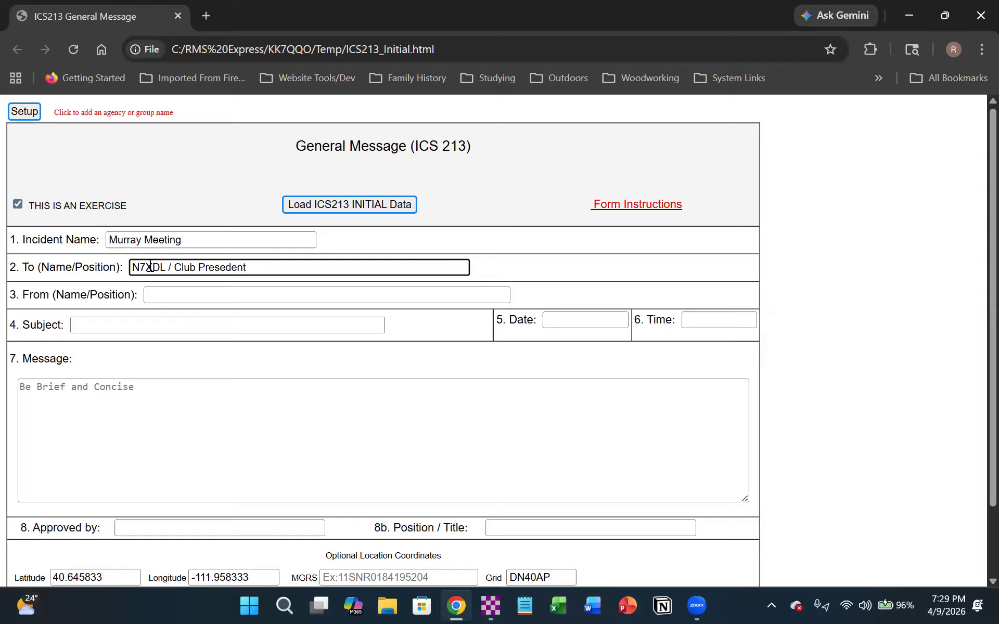
- Fill in the form's From (Name/Position) entry with the sender's call sign followed by "/ Club Member"
left_click(150, 297)
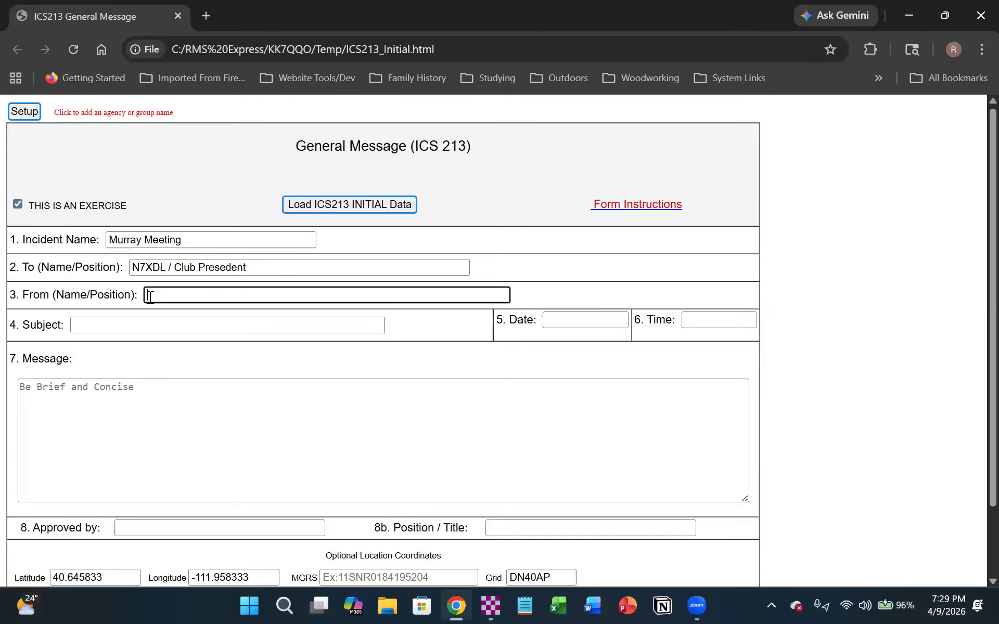
type("KK7QQO / Club Member")
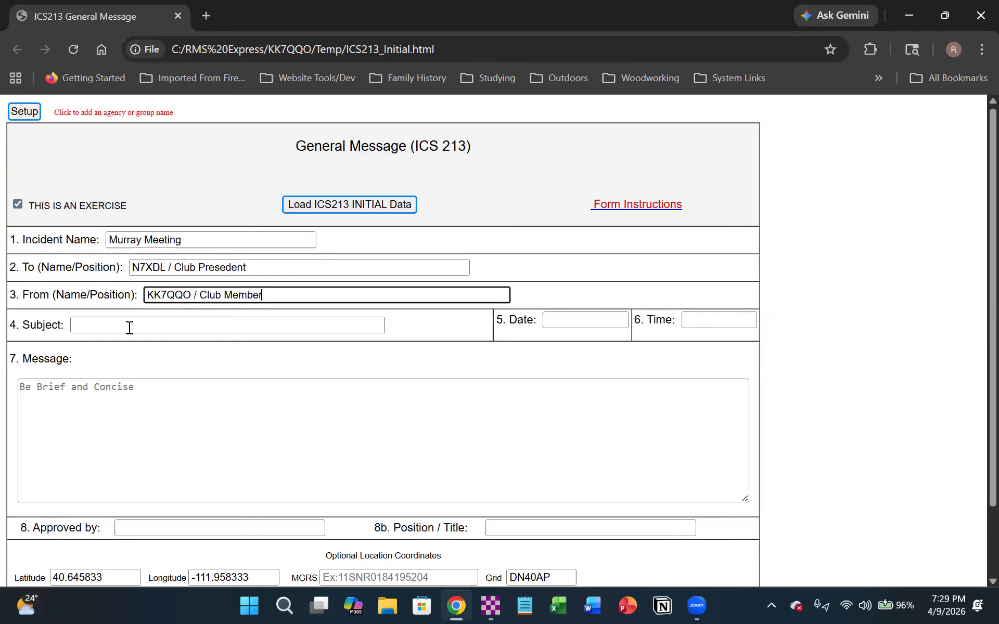
- Set the form's subject to "Club Meetings", with the date 2026-04-09 and the time 19:29
left_click(82, 329)
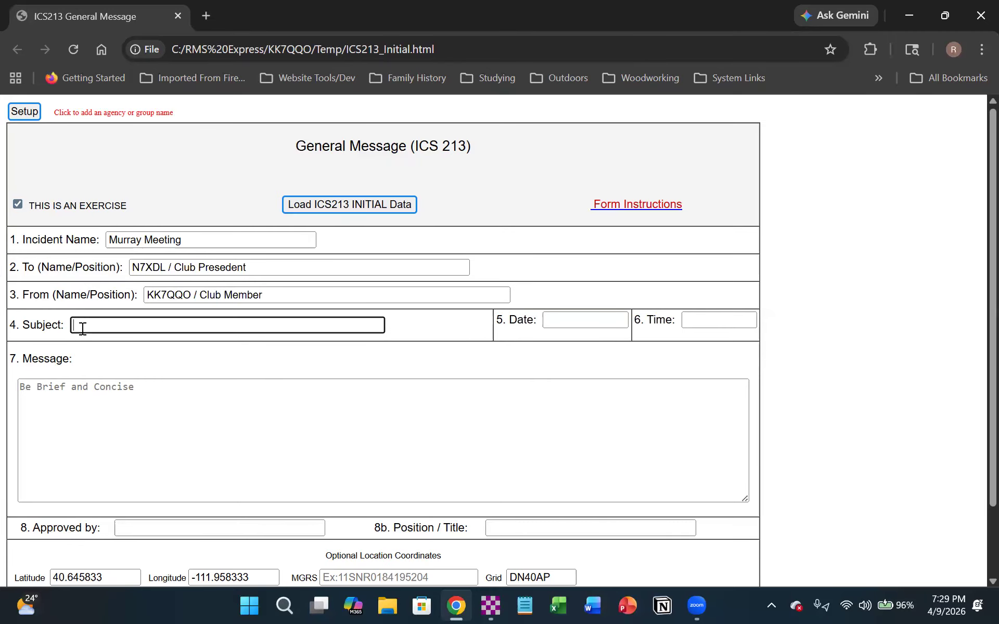
type("Club Meetings")
left_click(607, 314)
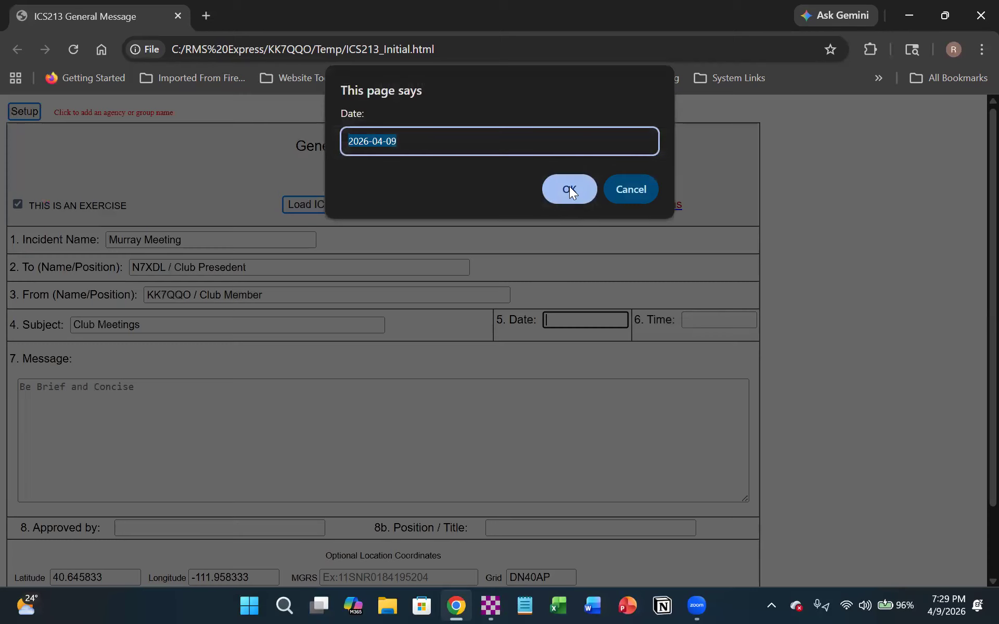
left_click(570, 189)
left_click(716, 319)
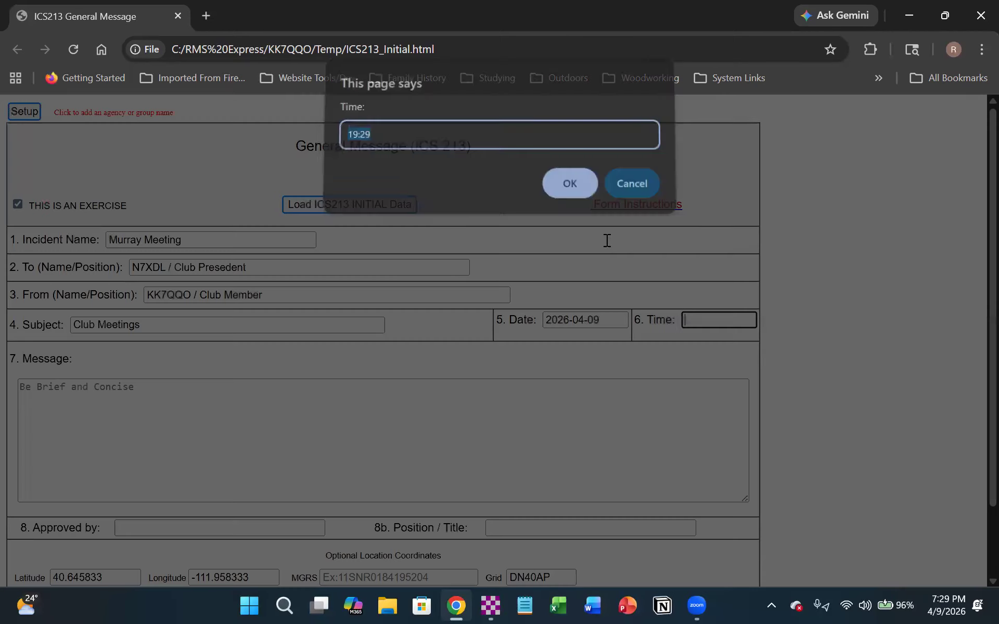
left_click(588, 189)
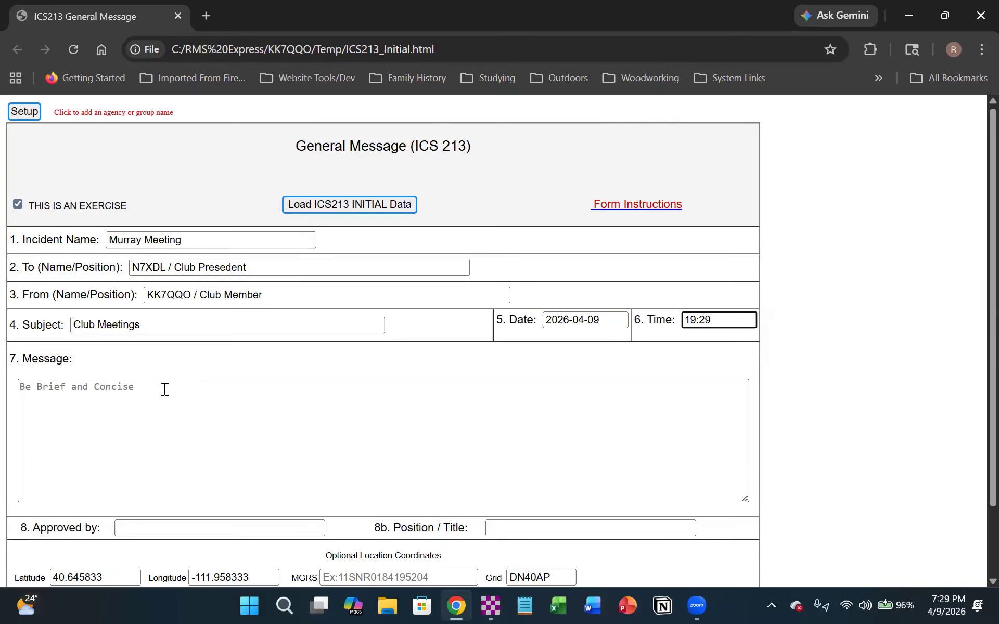
- Enter "What are we doing for June Meeting." as the form's message text
left_click(132, 387)
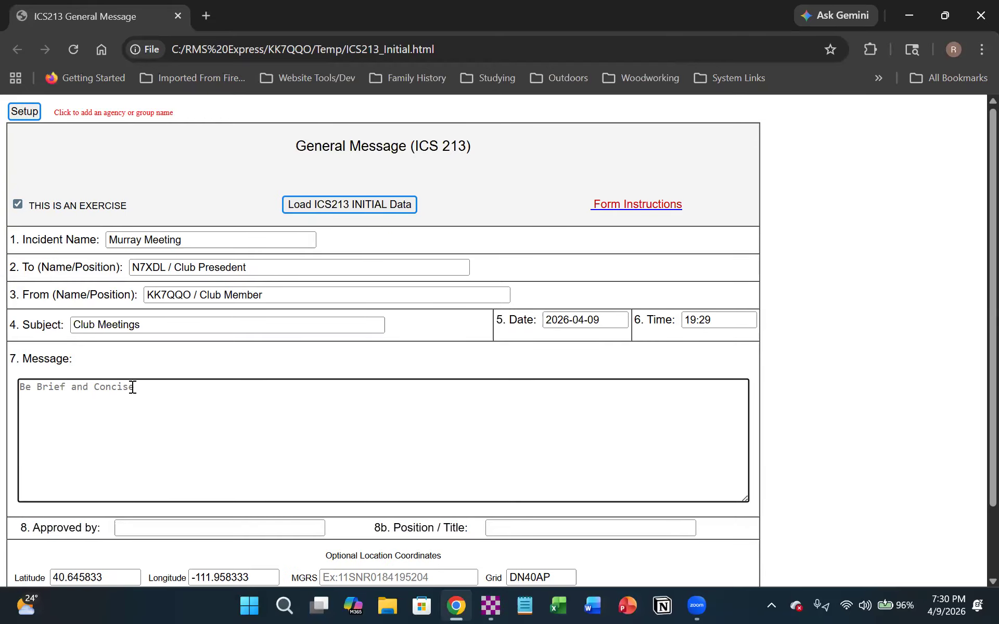
type("What are we doing")
type("for June M")
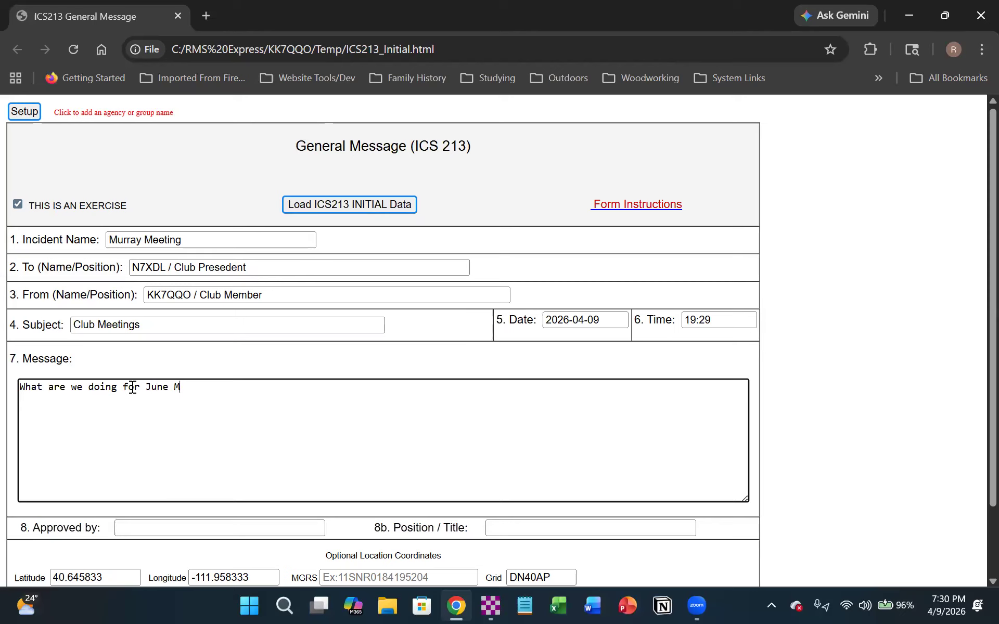
type("eeting.")
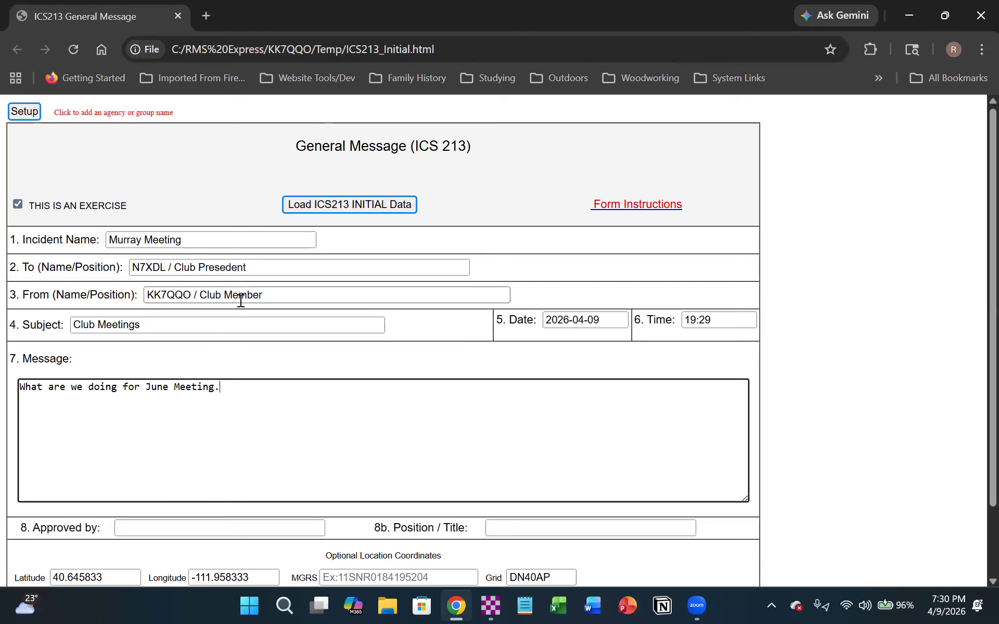
- Enter the approver's first name under Approved by and "cLUBmEMBER" as the position/title
scroll(239, 300, "down", 3)
left_click(160, 444)
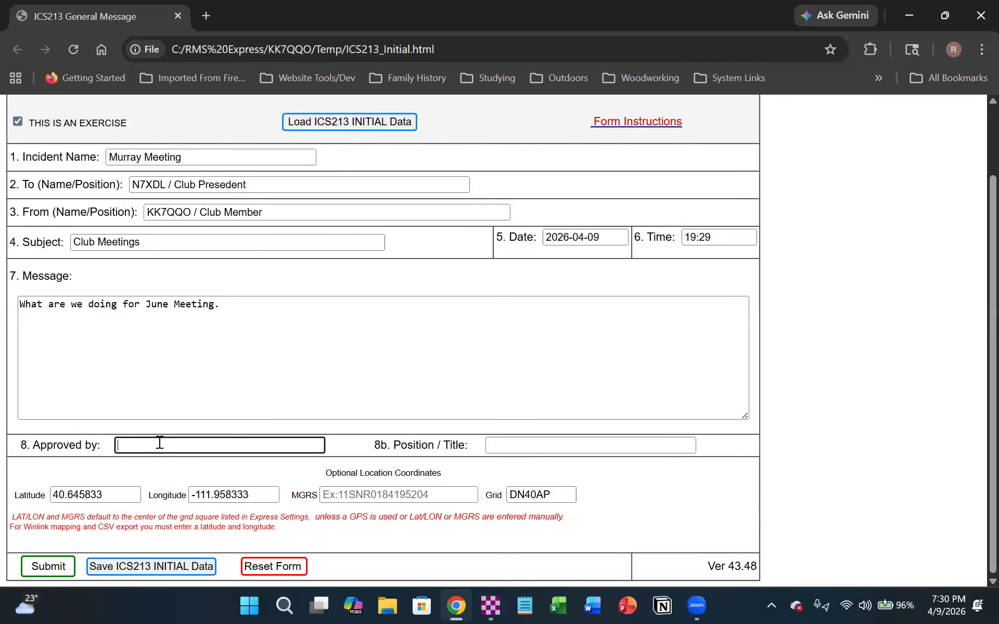
type("Russ")
left_click(579, 447)
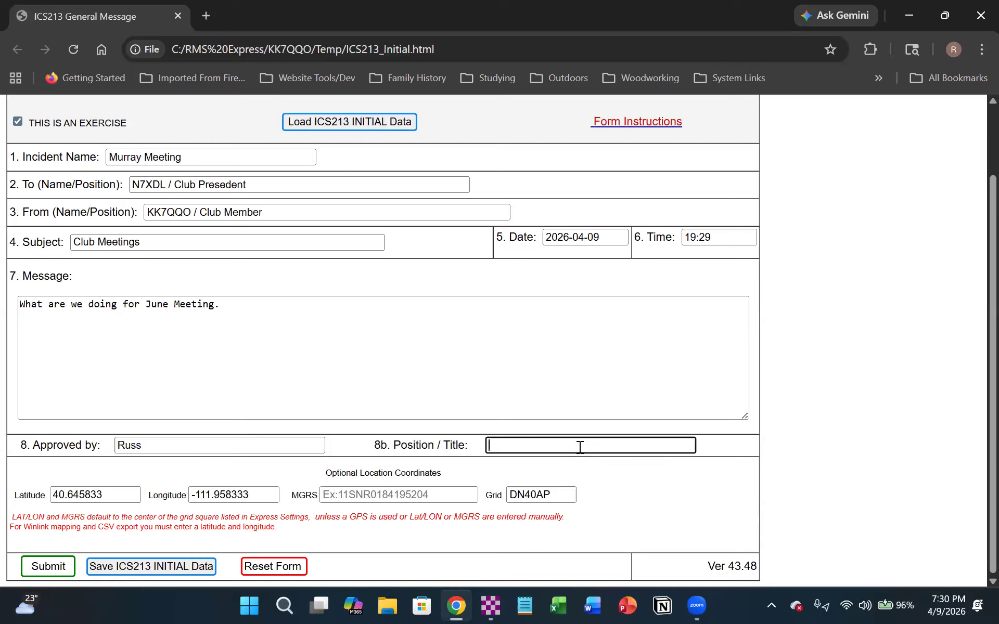
type("cLUBmEMBER")
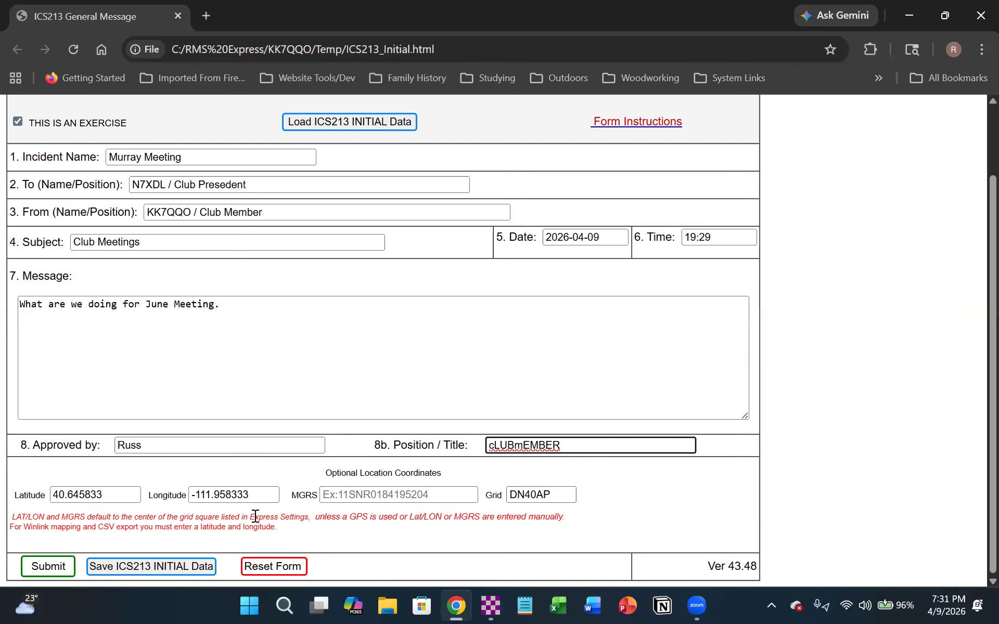
- Submit the completed ICS 213 form and confirm the submission so it fills the new message
left_click(111, 568)
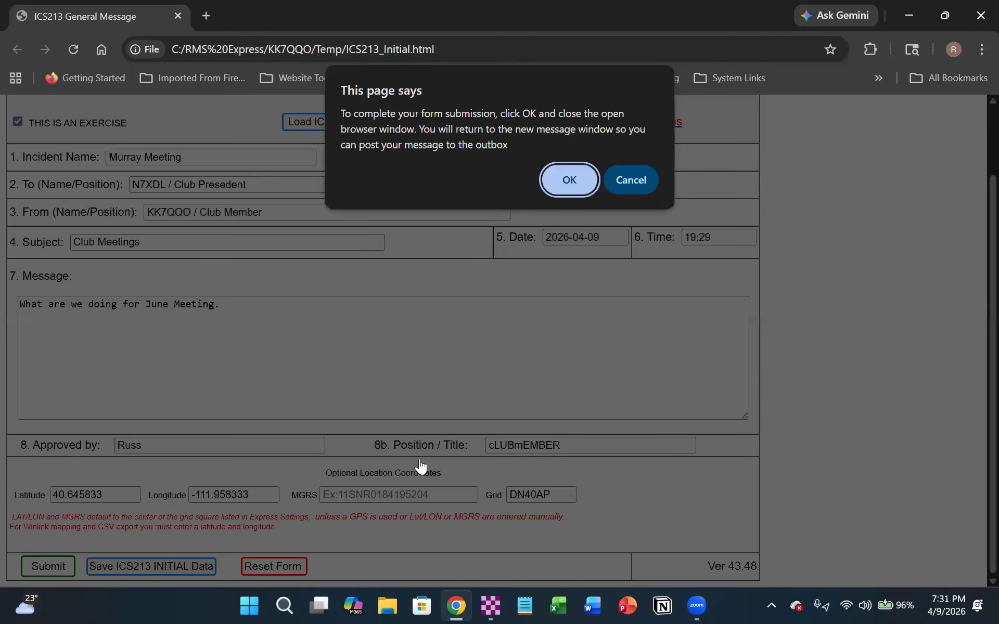
left_click(564, 180)
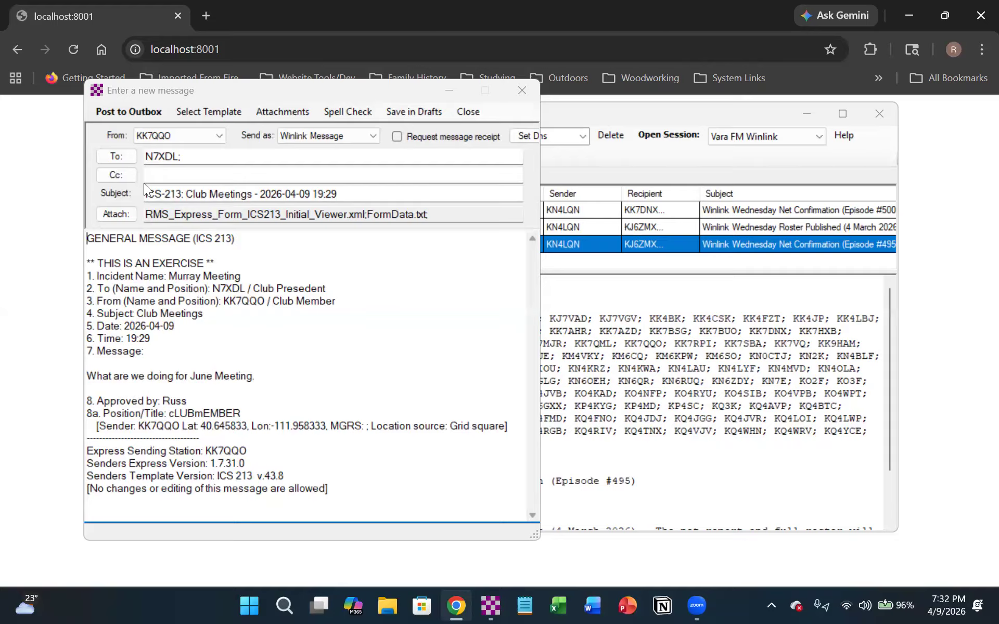
- Post the completed ICS 213 message to the outbox and open the Outbox folder
left_click(115, 111)
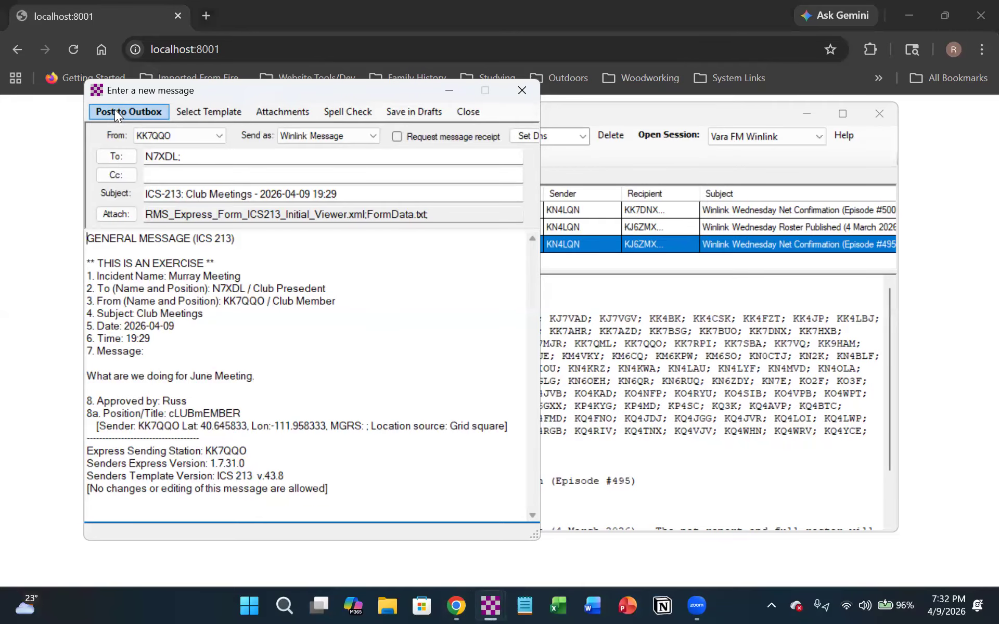
left_click(115, 111)
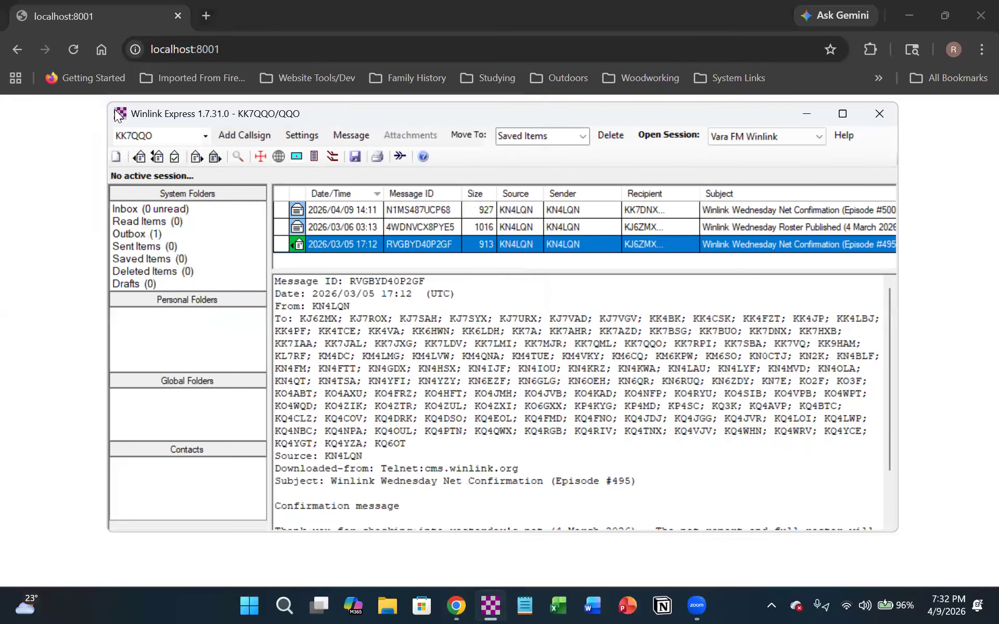
left_click(138, 232)
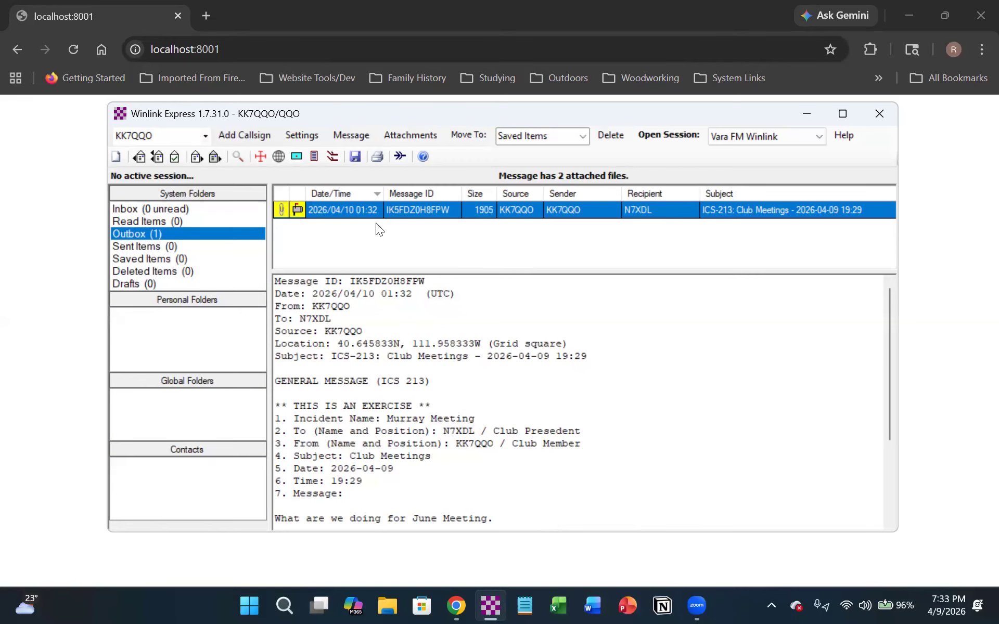
- Open the ICS-213 Club Meetings message from the Outbox, review its contents, and close it
double_click(400, 209)
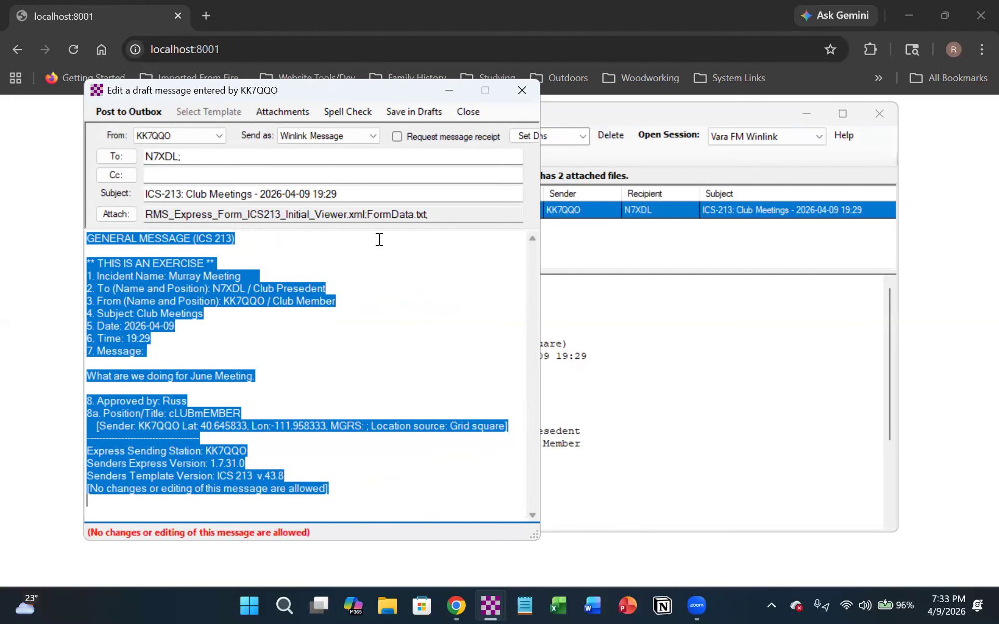
left_click(379, 240)
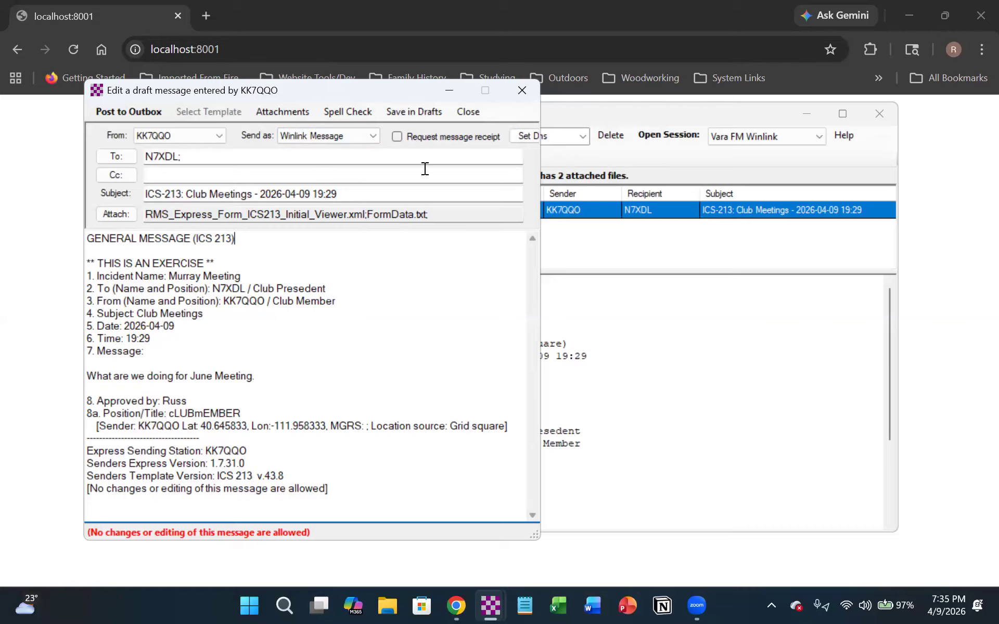
left_click(523, 93)
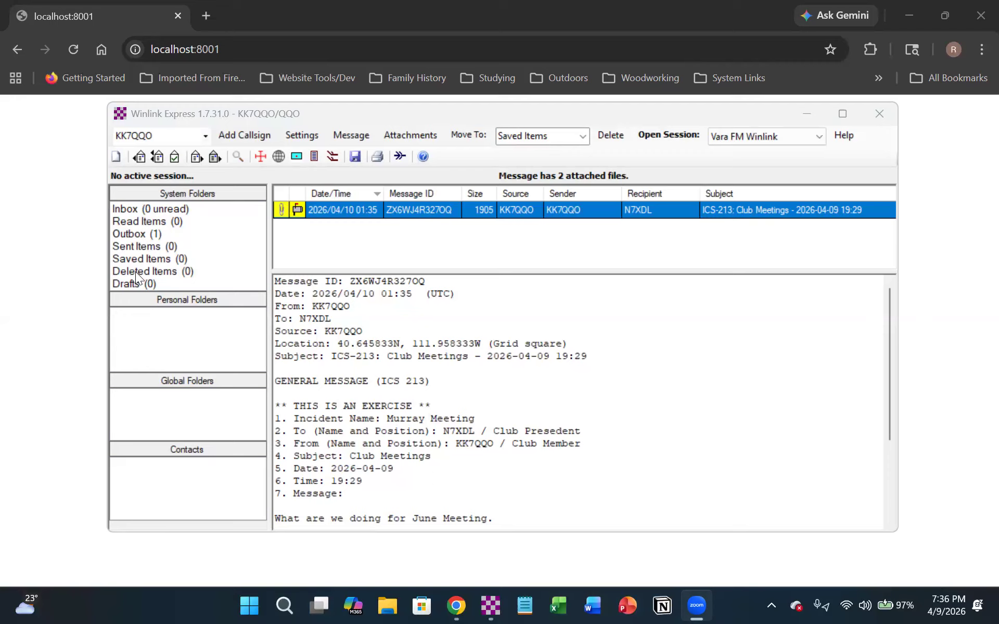
- Return to Winlink Express, open a Vara FM Winlink session, and allow the VARA FM Modem network access through Windows Firewall
left_click(66, 261)
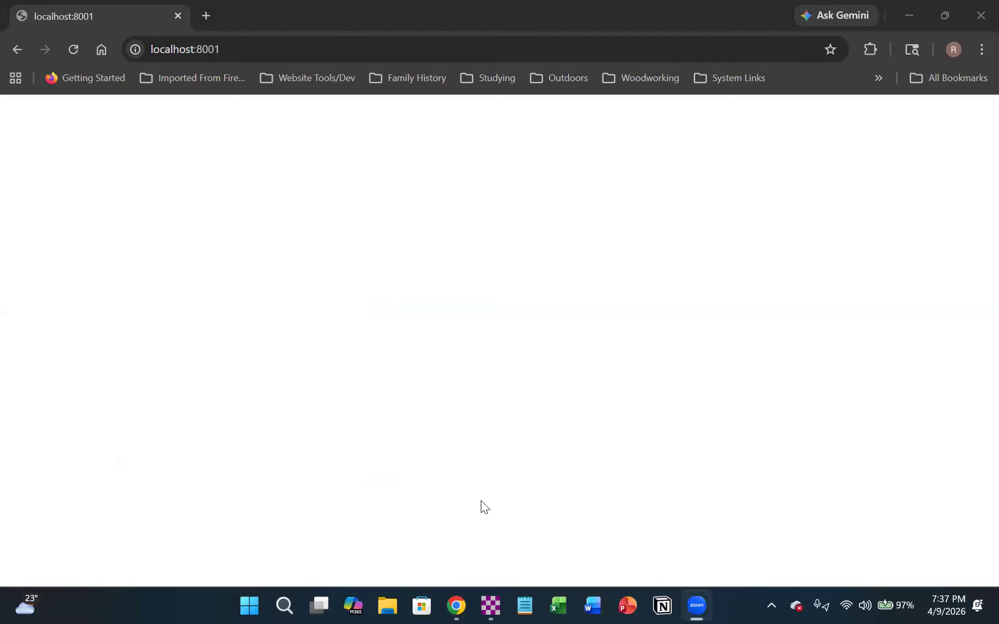
left_click(489, 606)
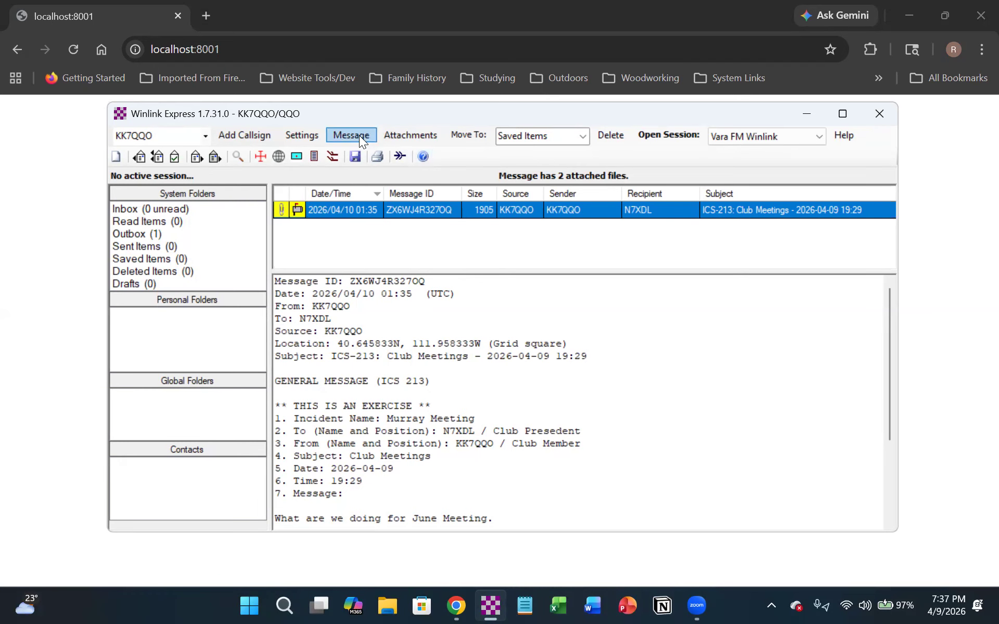
left_click(667, 134)
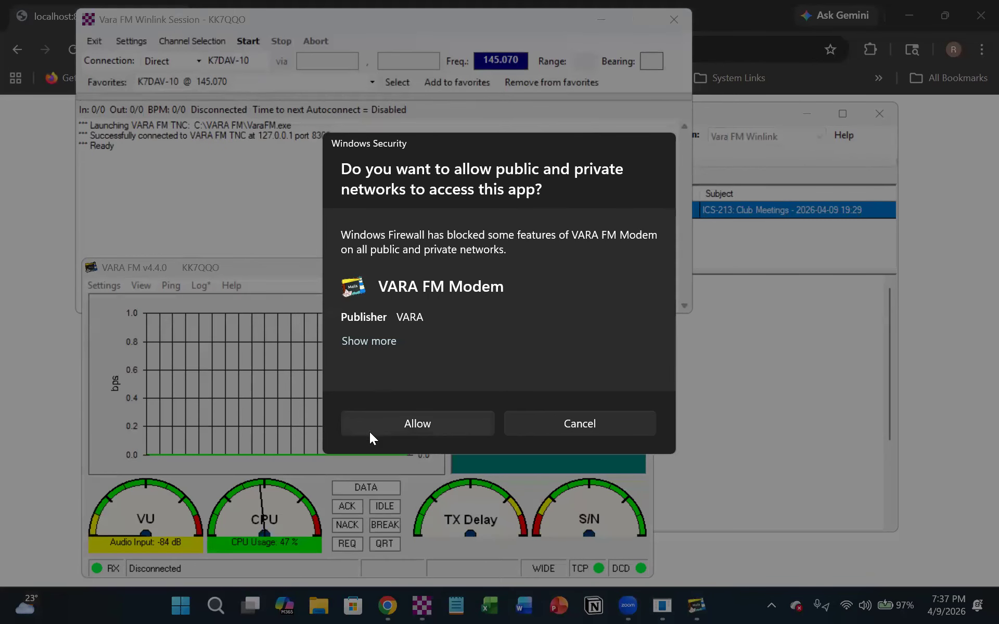
left_click(408, 421)
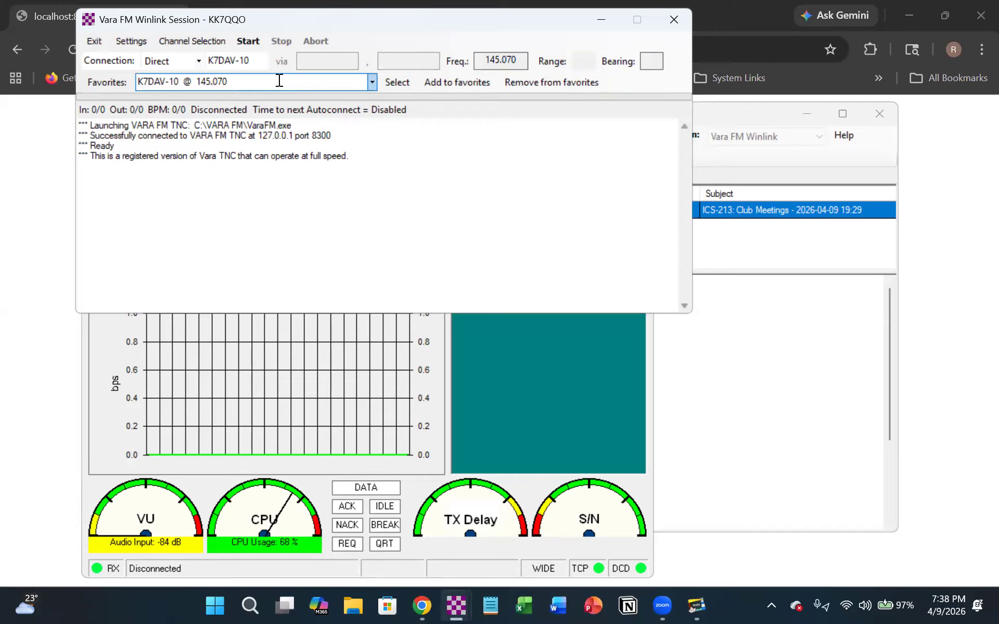
left_click(372, 84)
left_click(286, 108)
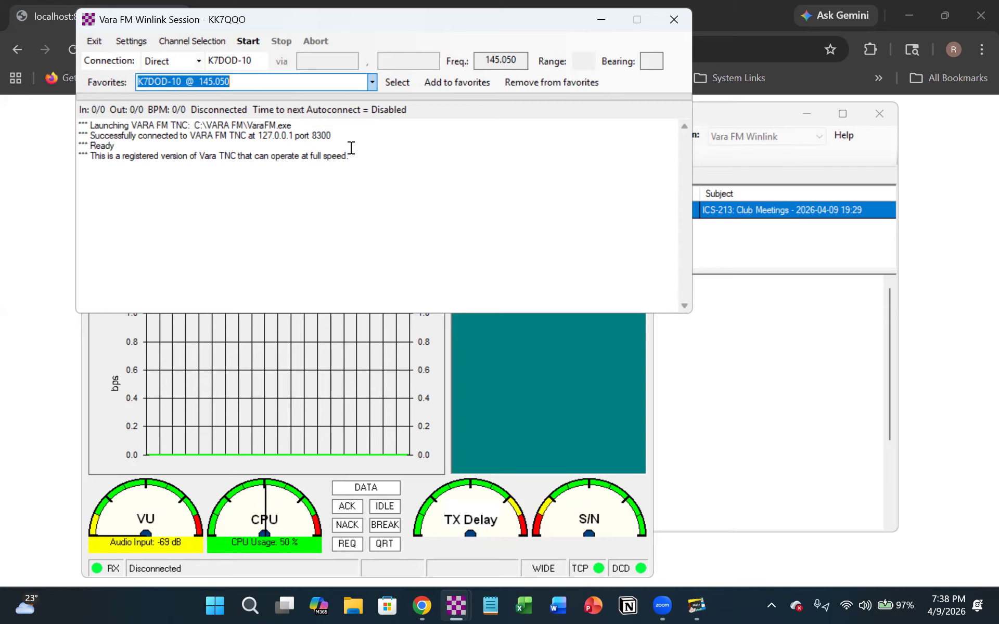
left_click(249, 40)
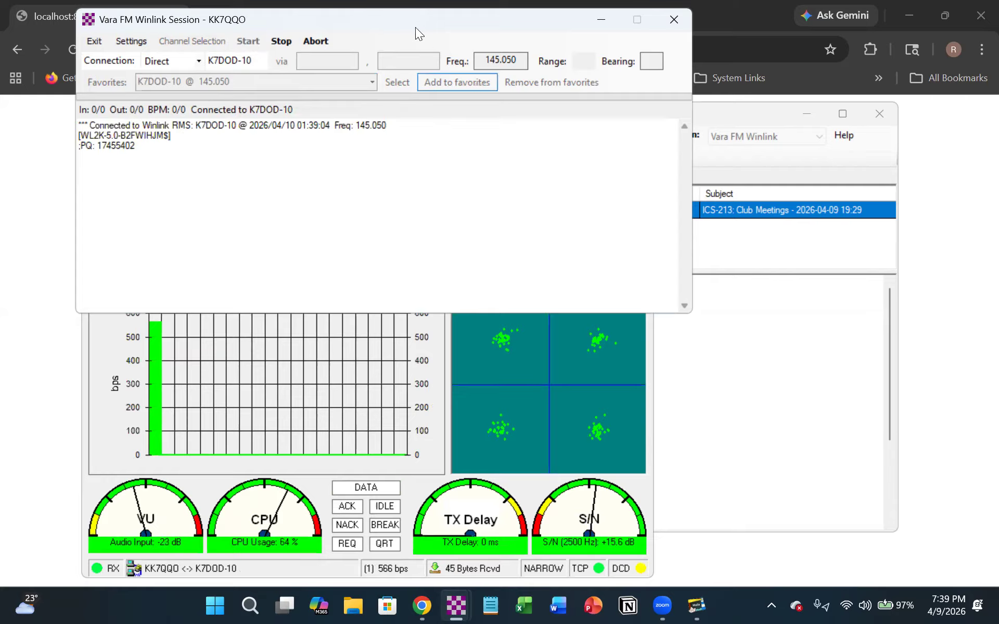
- Move the session window and the VARA FM modem window apart so the transfer log and modem display can both be watched
left_click_drag(409, 17, 857, 36)
left_click(347, 264)
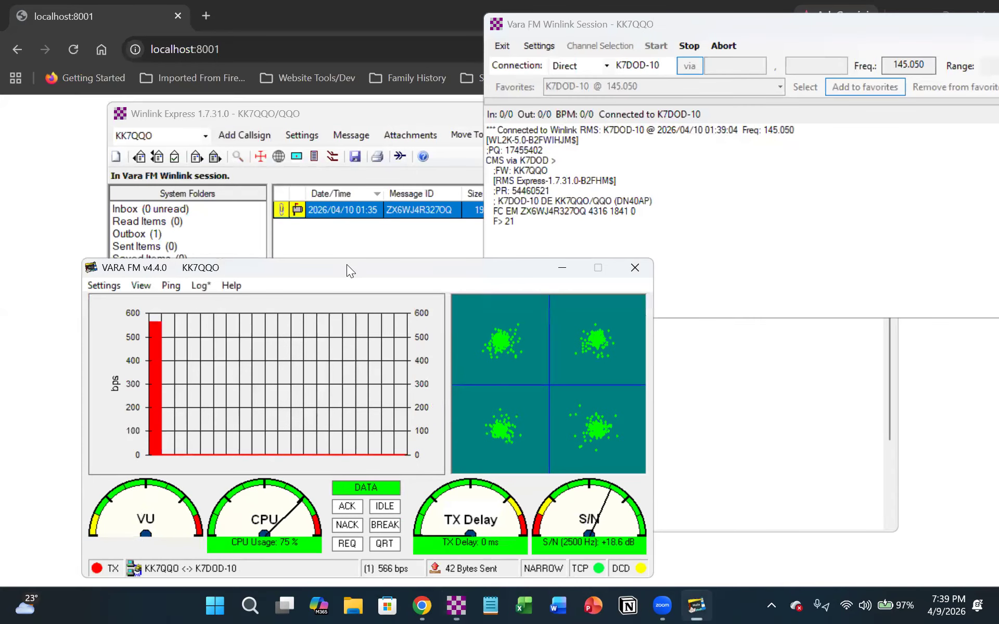
left_click_drag(346, 265, 271, 61)
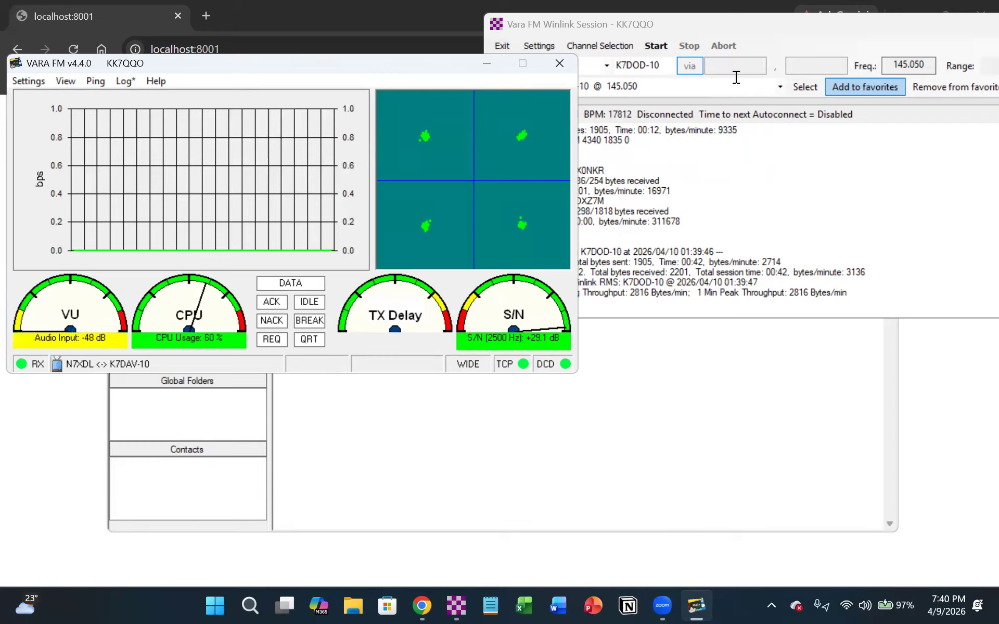
- Bring the Vara FM Winlink session window to the front, move it fully into view, and close the session
left_click(756, 20)
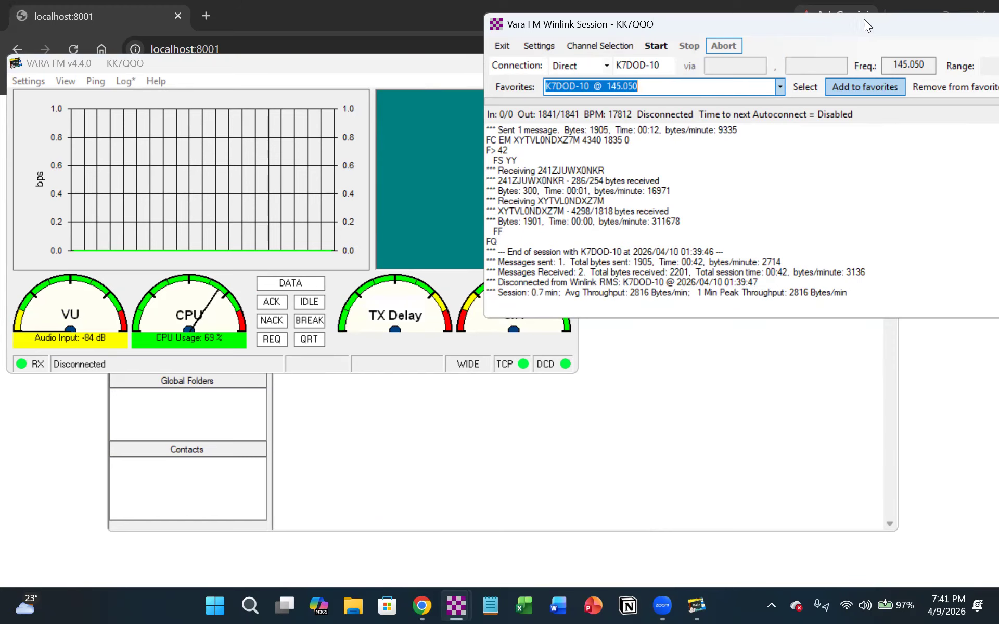
left_click_drag(862, 23, 592, 40)
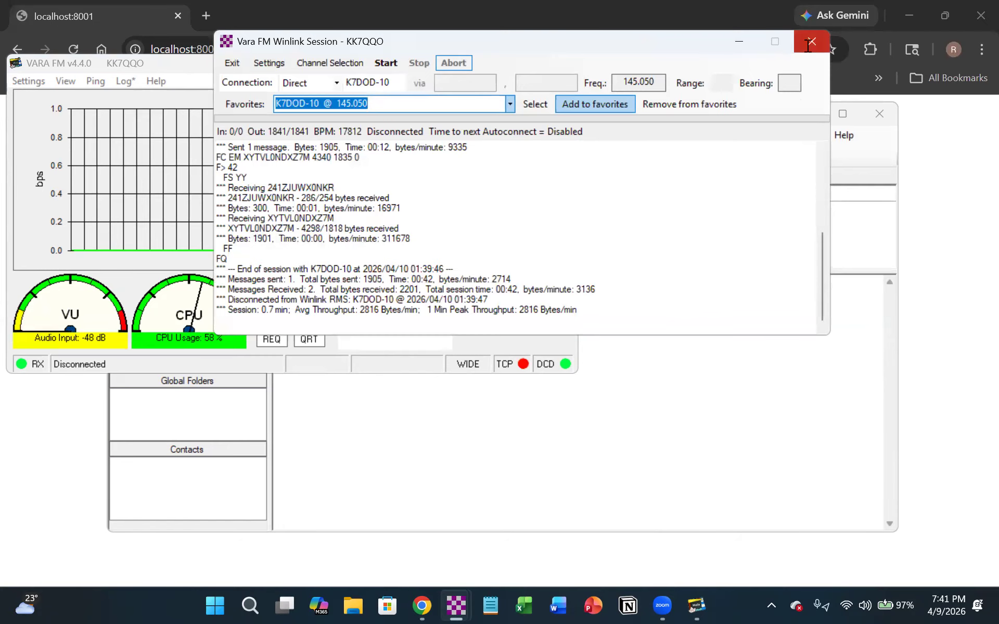
left_click(812, 41)
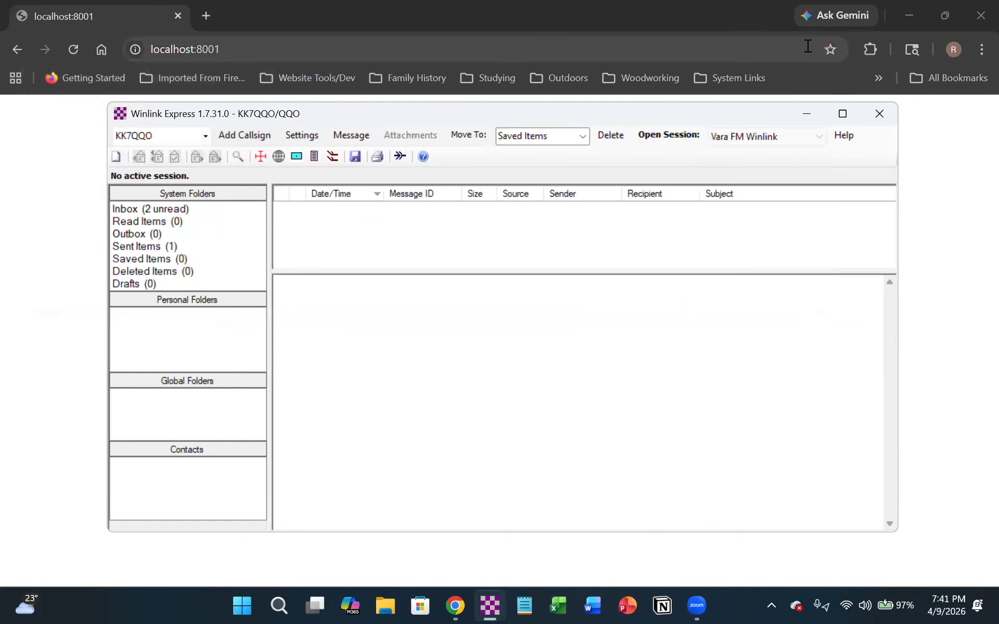
- Read the "Hello From MARC!" message in the Inbox, view the ICS-213 Example Message form in the browser, and close the browser
left_click(150, 209)
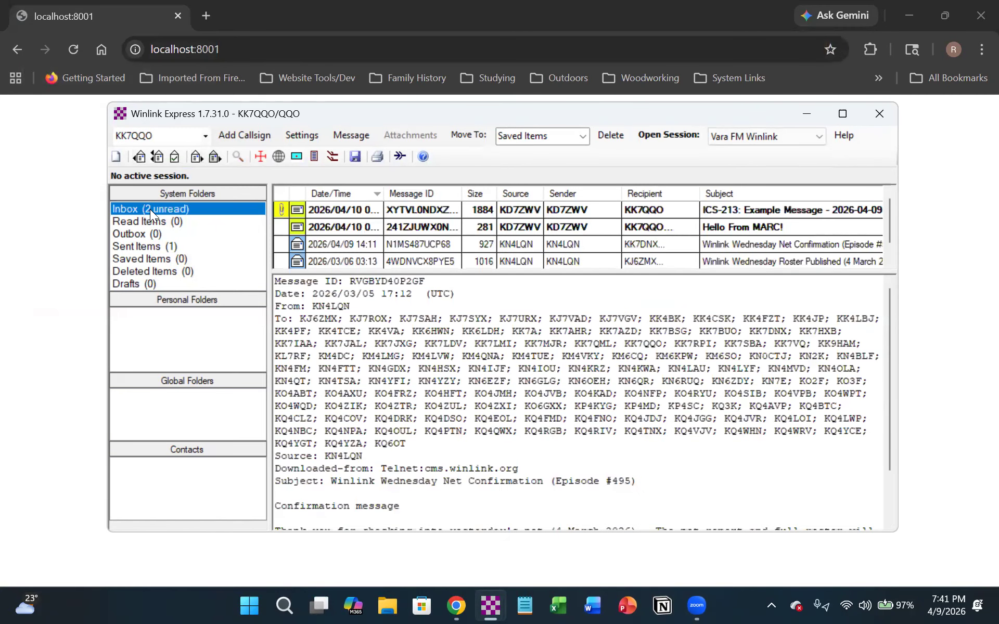
left_click(362, 227)
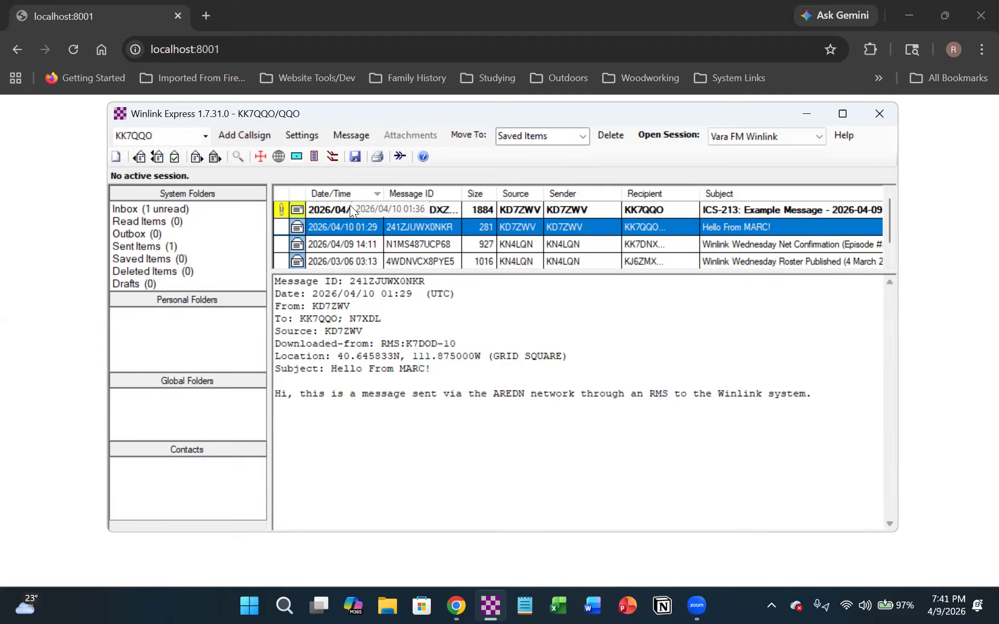
double_click(350, 205)
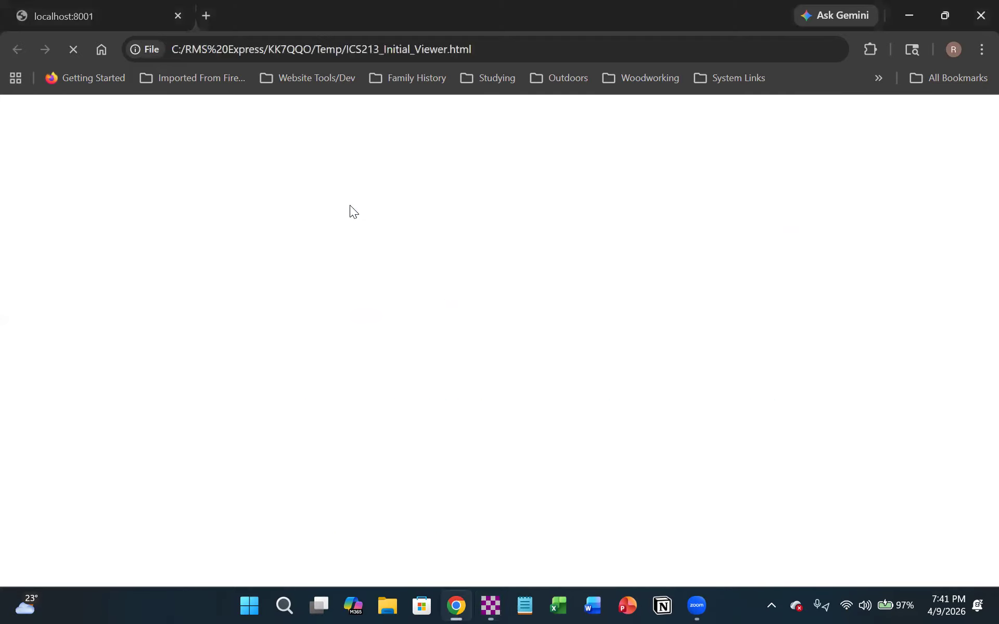
left_click(976, 18)
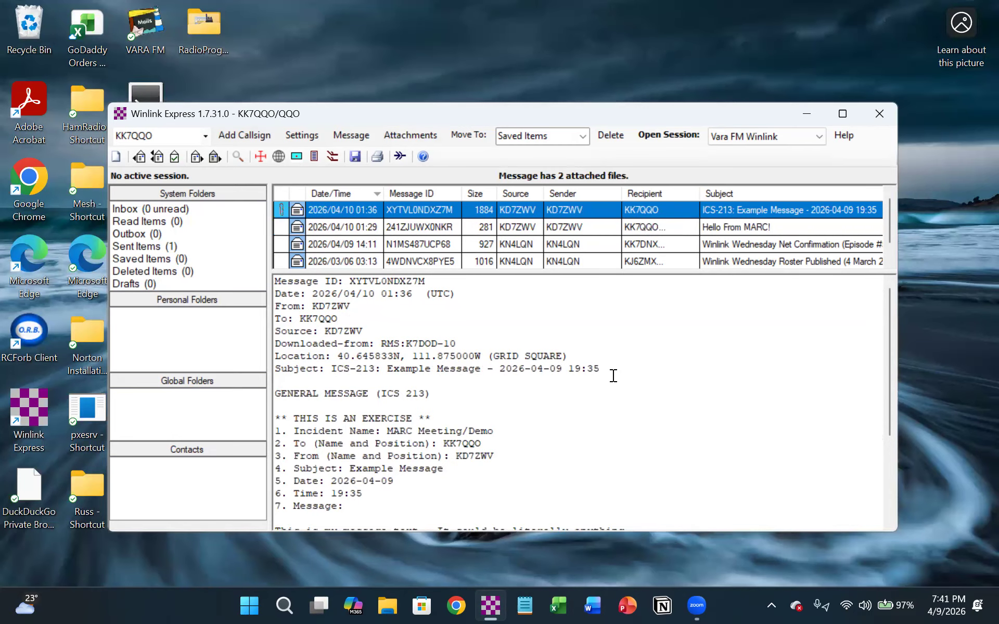
- Read through the full text of the ICS-213 Example Message in the message preview
scroll(614, 376, "down", 1)
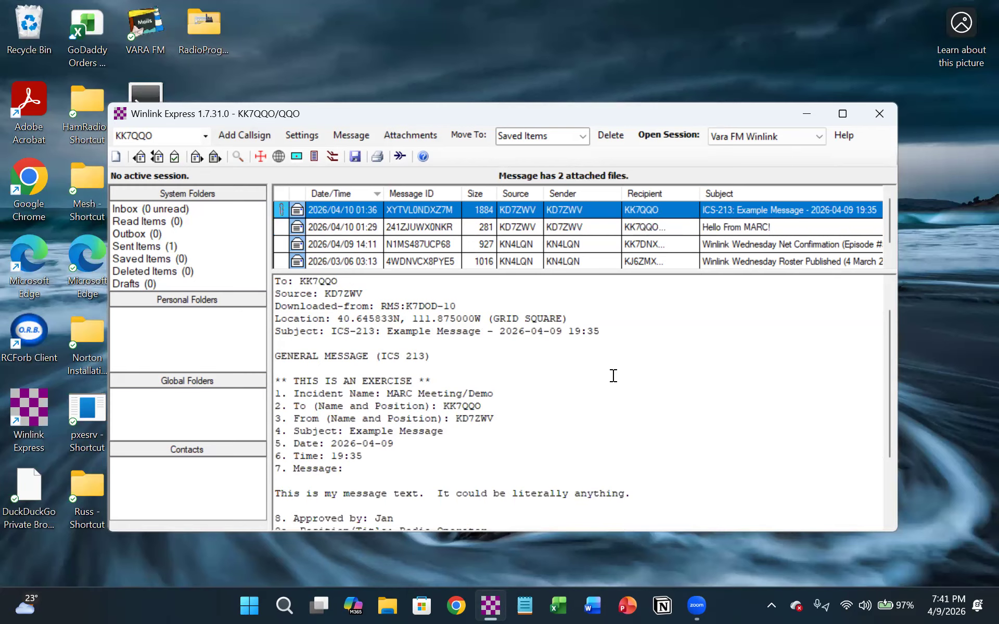
scroll(614, 376, "down", 1)
scroll(611, 375, "up", 2)
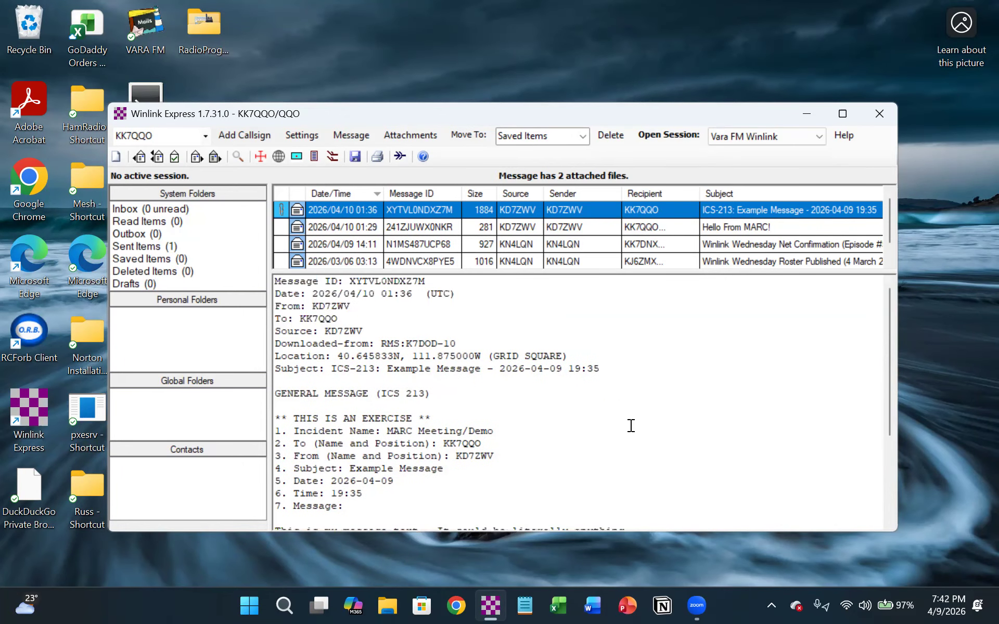
scroll(668, 365, "down", 4)
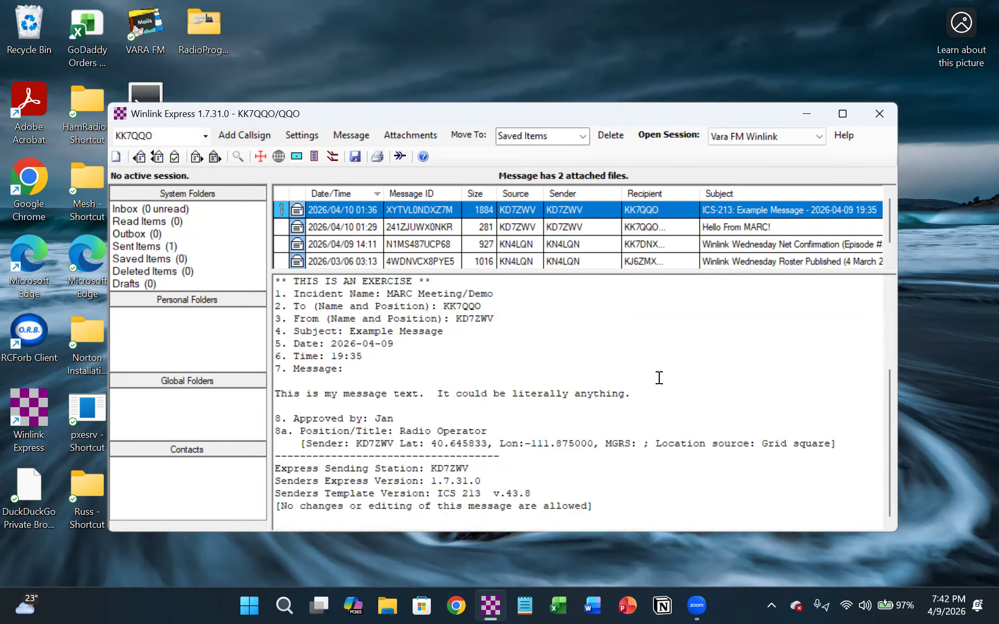
scroll(669, 382, "up", 4)
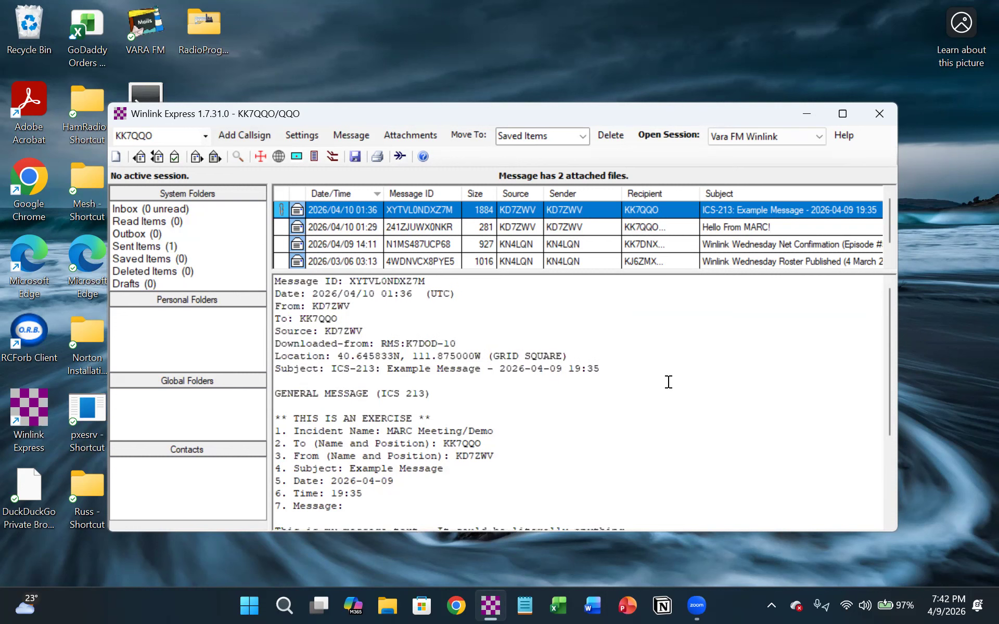
- Open the ICS-213 Example Message from the Inbox in its own window, and close that window
left_click(401, 227)
left_click(412, 209)
double_click(412, 209)
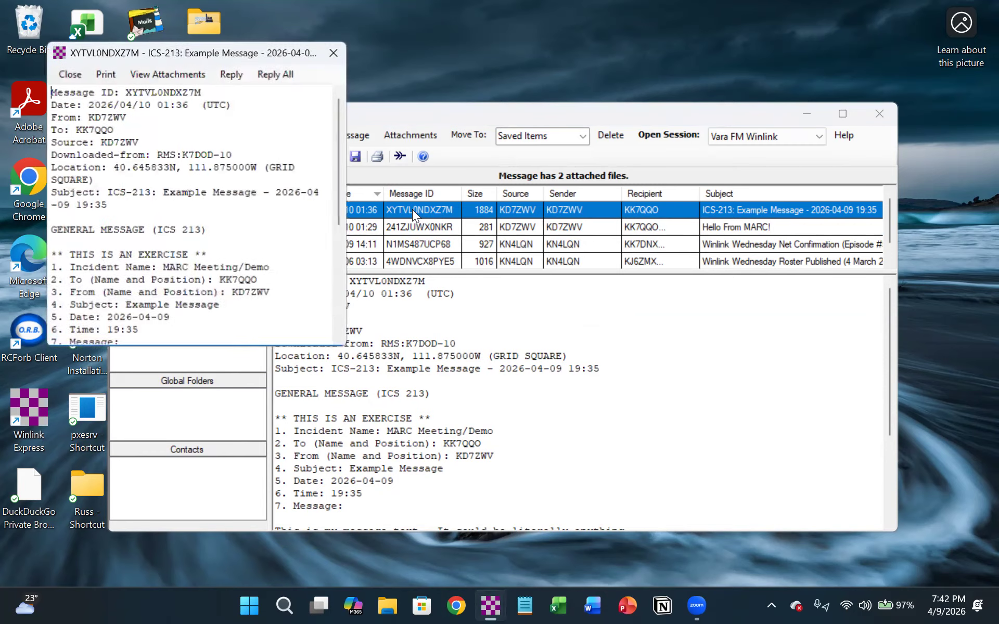
left_click(334, 53)
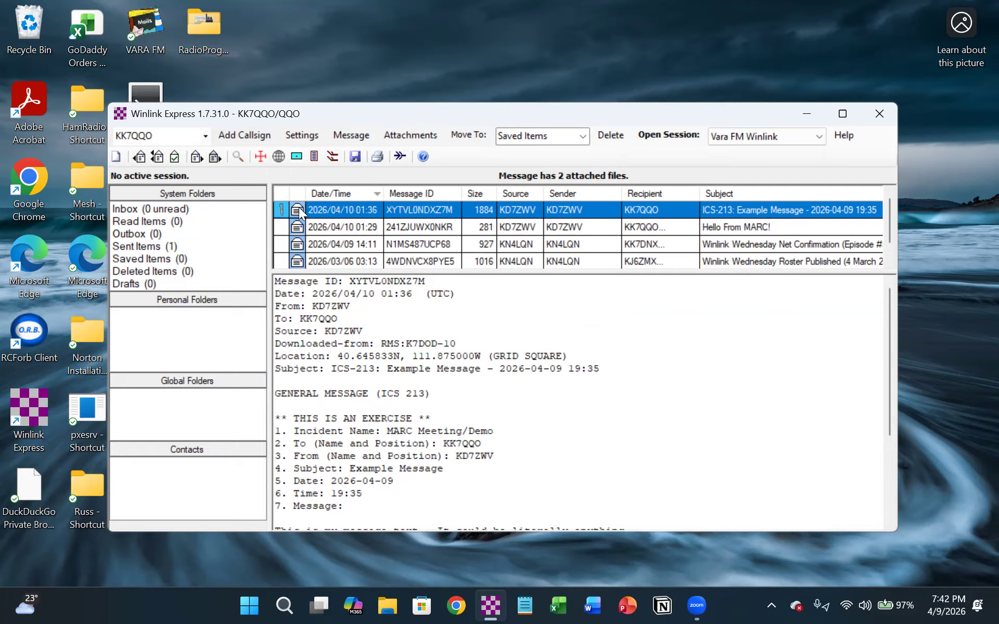
- Check which actions the message list offers for the ICS-213 Example Message, and briefly reopen the message in a separate window
left_click(427, 228)
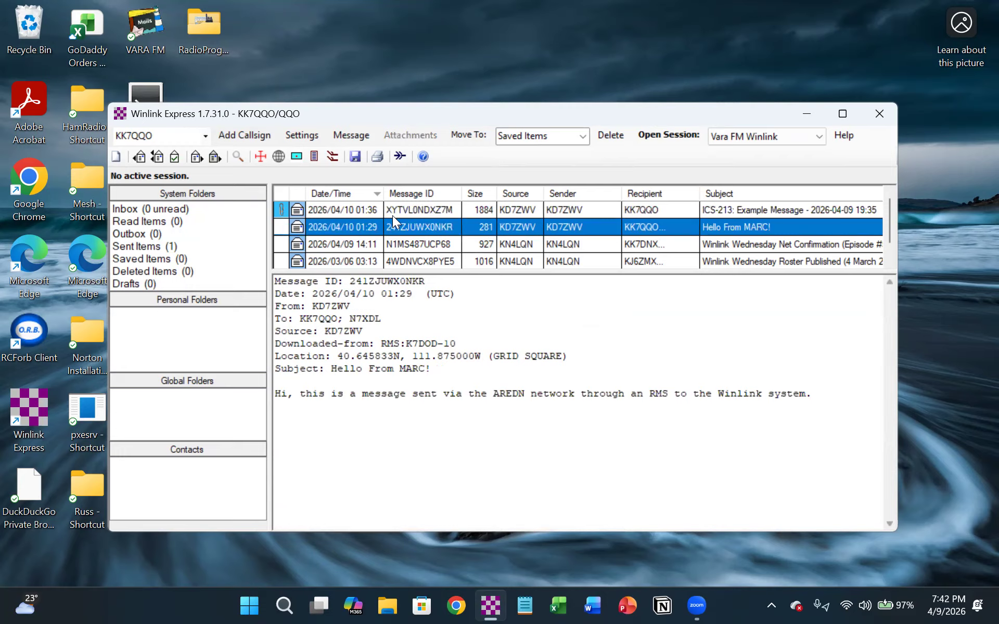
left_click(408, 205)
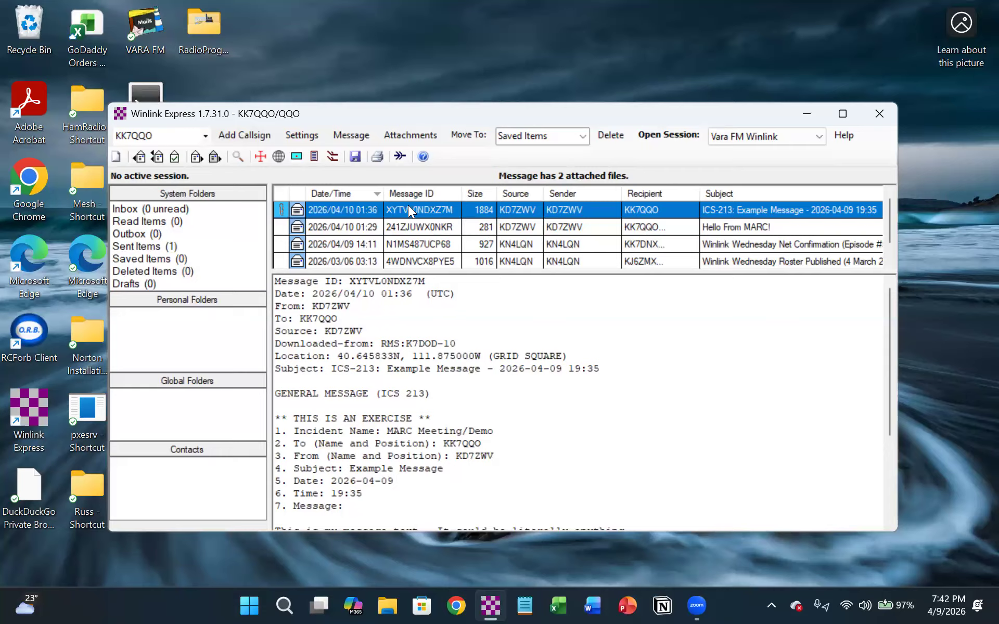
right_click(408, 205)
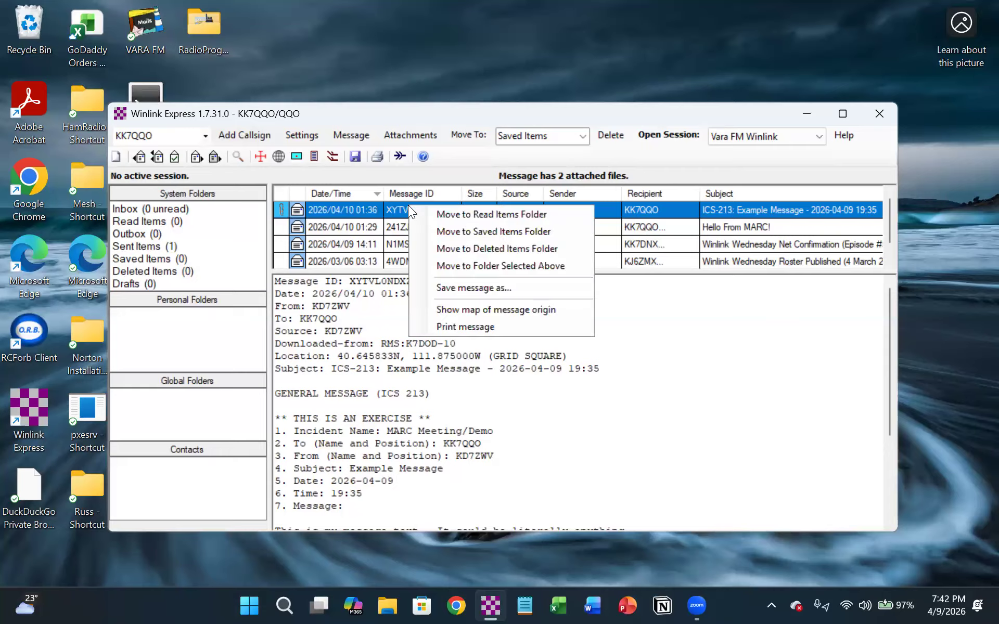
key("Escape")
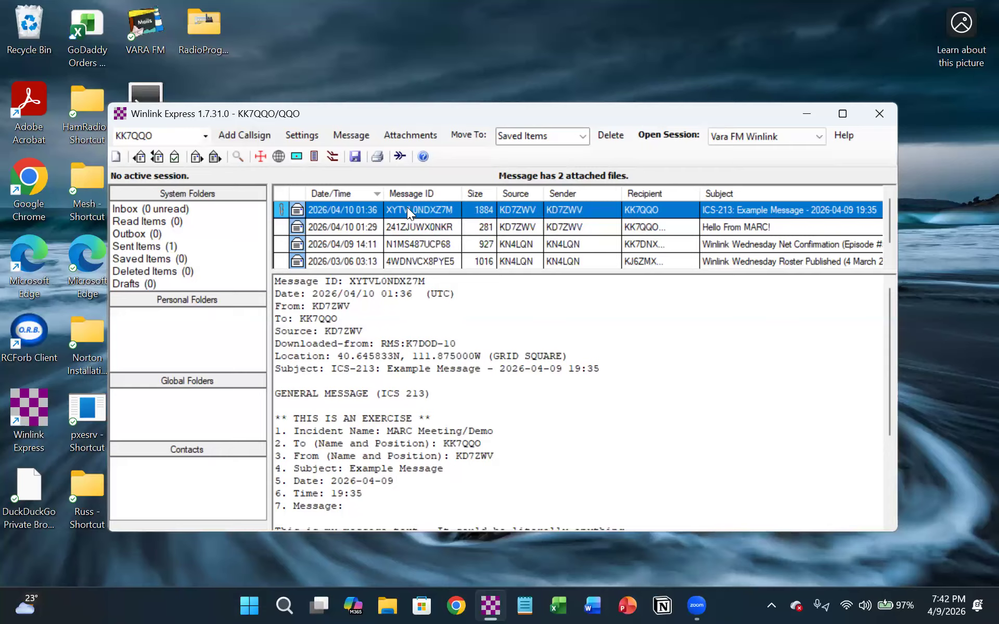
double_click(407, 208)
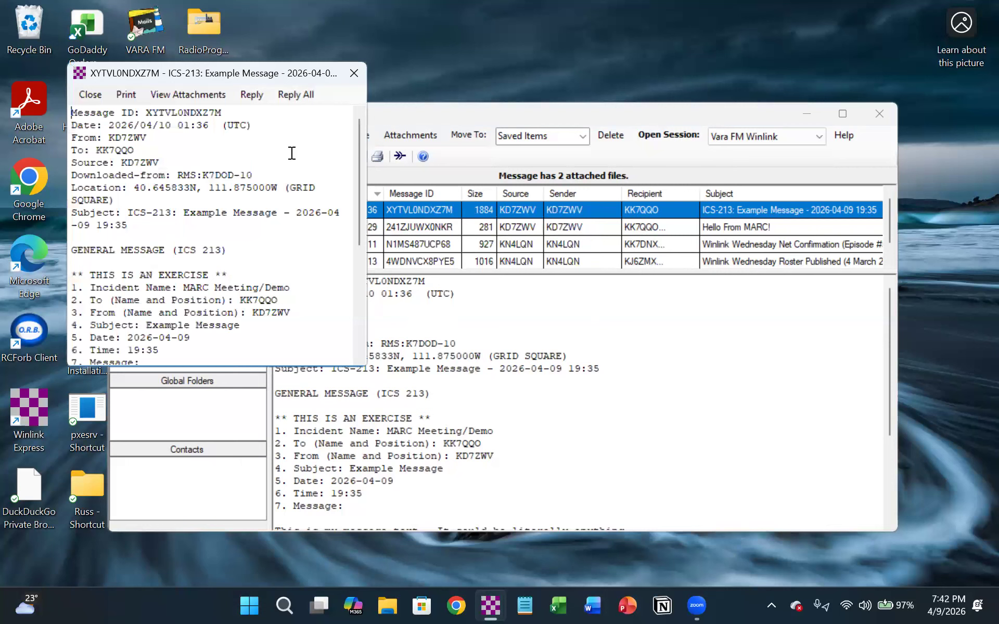
left_click(354, 74)
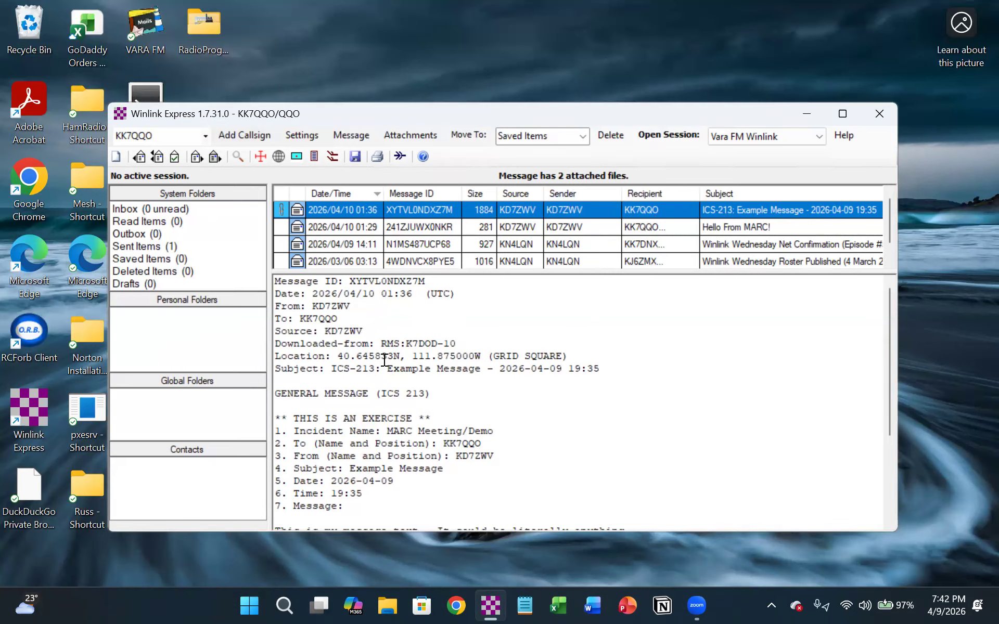
- Check which reply, forward, copy, print and export actions the preview text of the ICS-213 Example Message offers
double_click(420, 328)
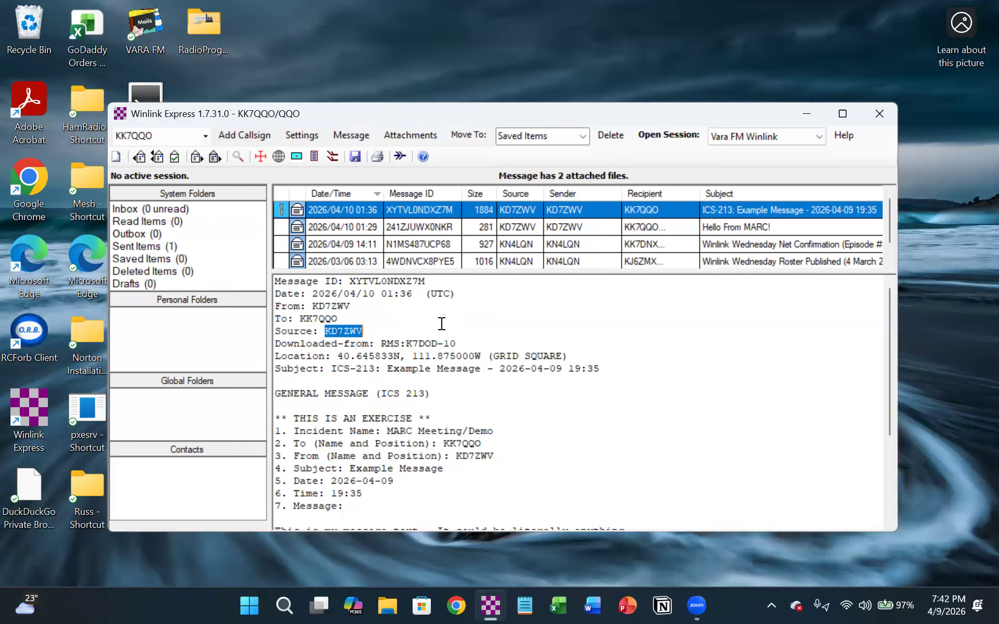
left_click(484, 323)
right_click(655, 351)
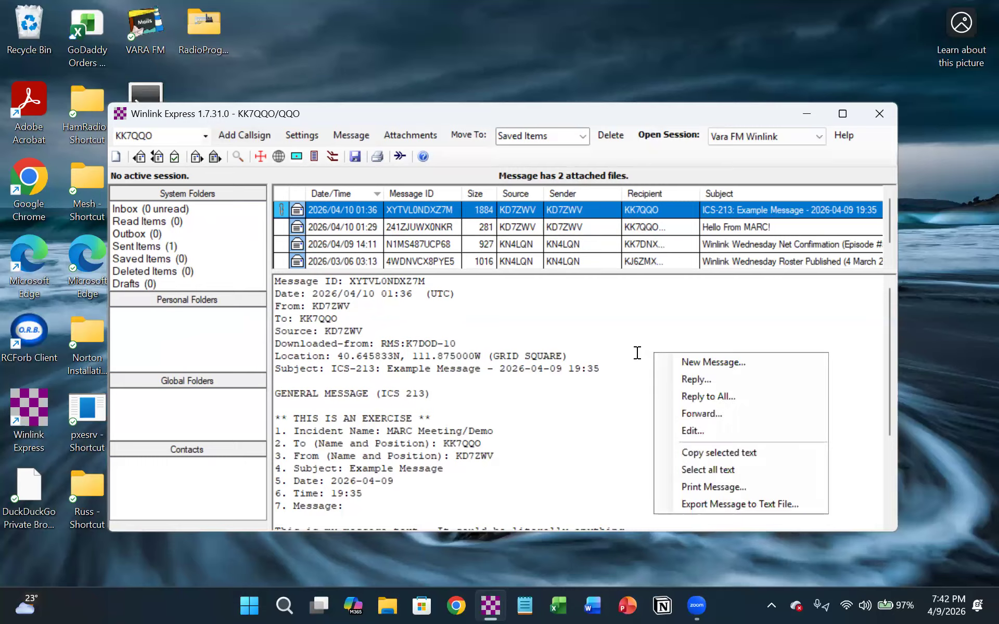
left_click(635, 353)
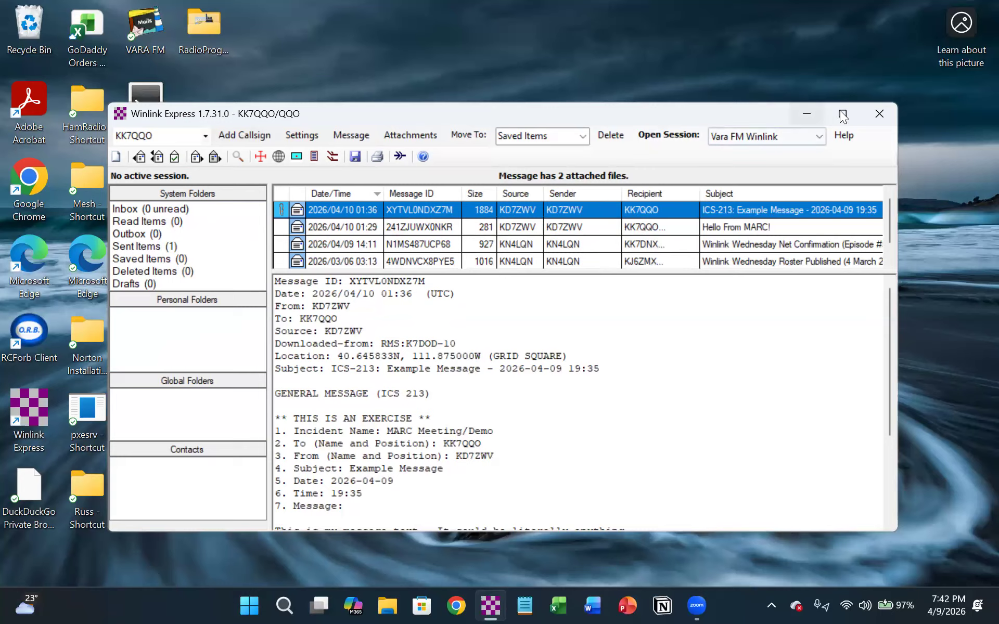
- View the Outbox, return to the Inbox, and check the move, save and print actions for the ICS-213 Example Message
left_click(129, 236)
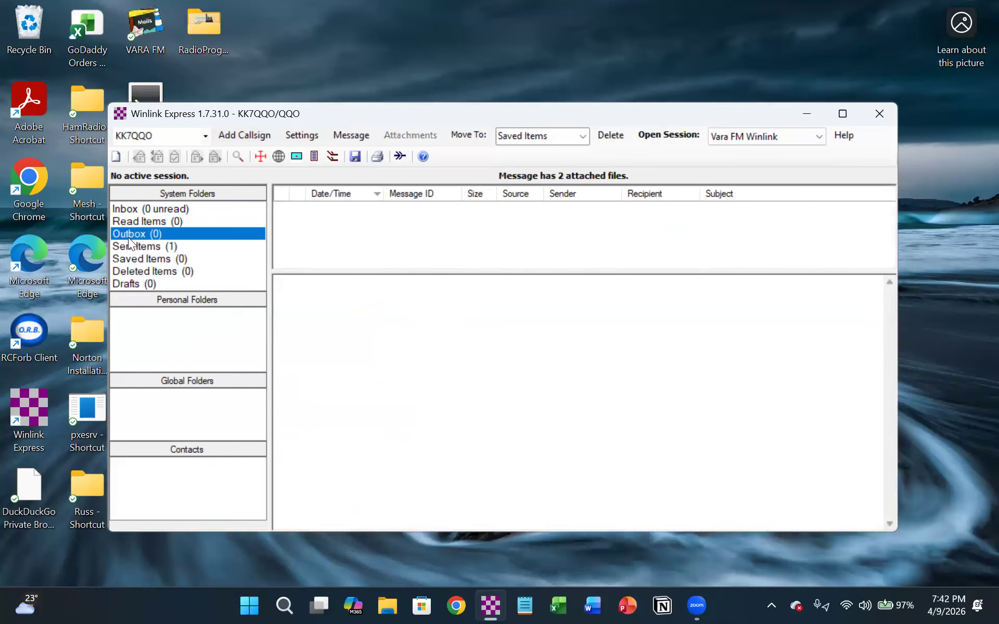
left_click(178, 208)
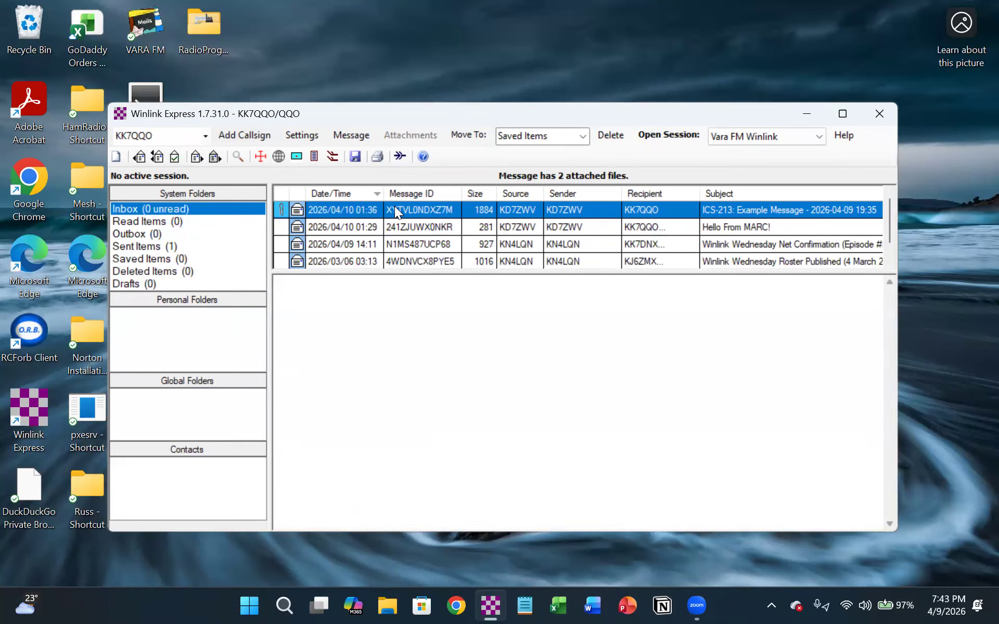
right_click(394, 207)
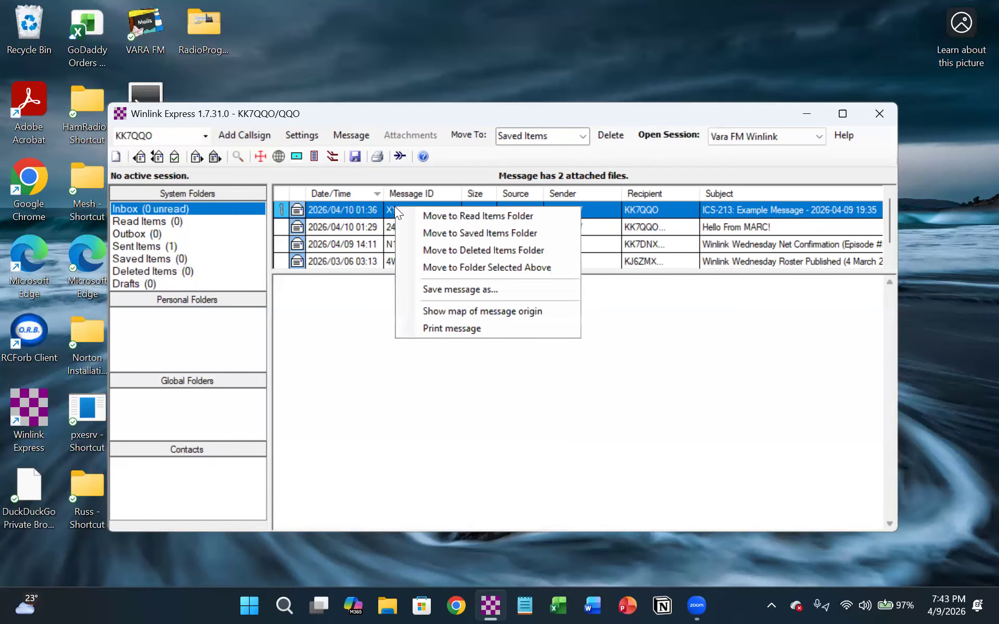
left_click(358, 341)
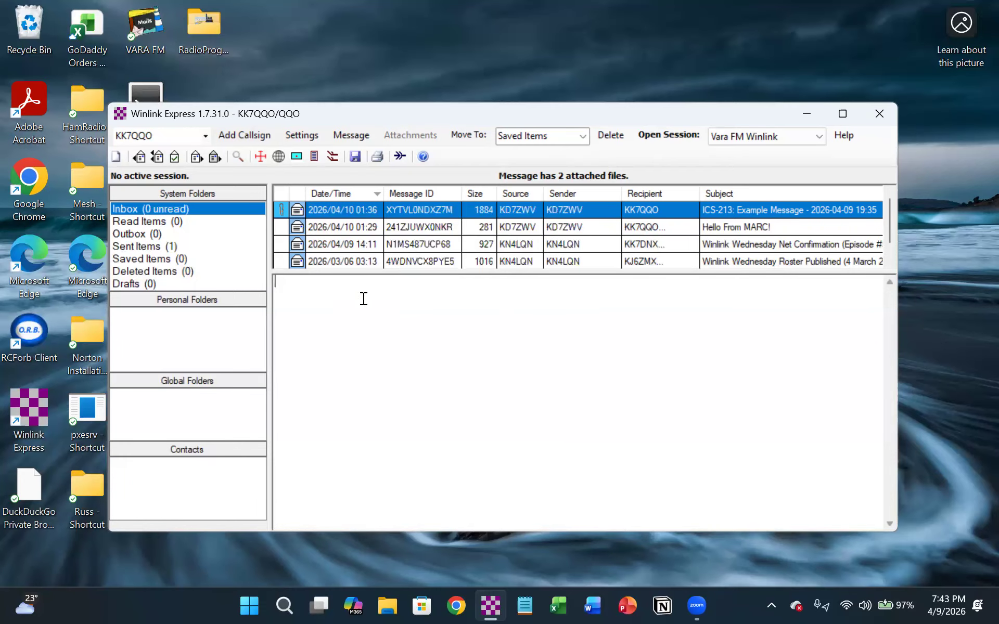
- View the ICS-213 Example Message form with its reply section in the browser, and close the browser
left_click(280, 206)
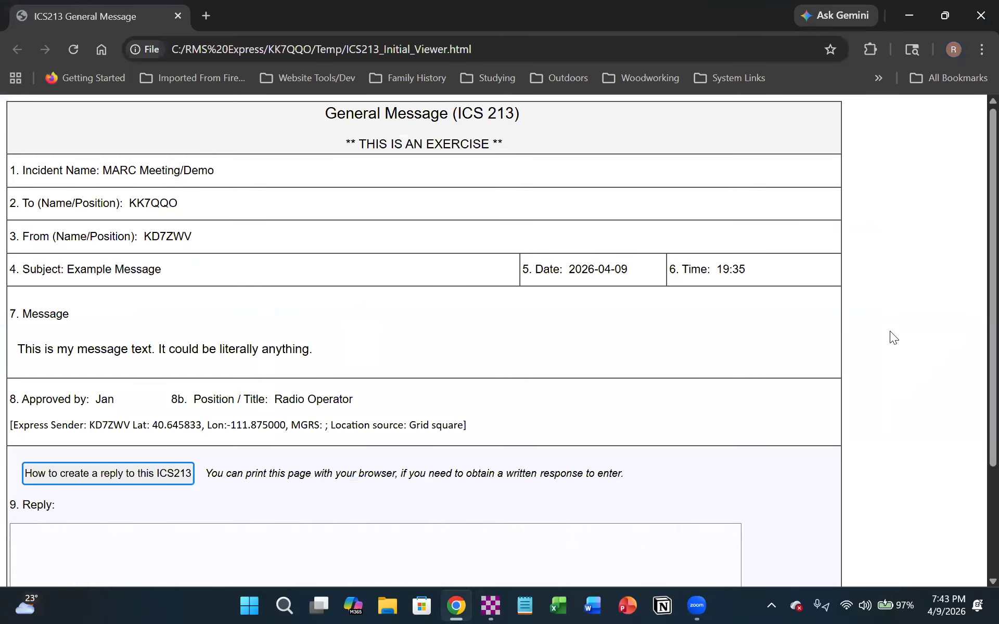
scroll(890, 332, "down", 2)
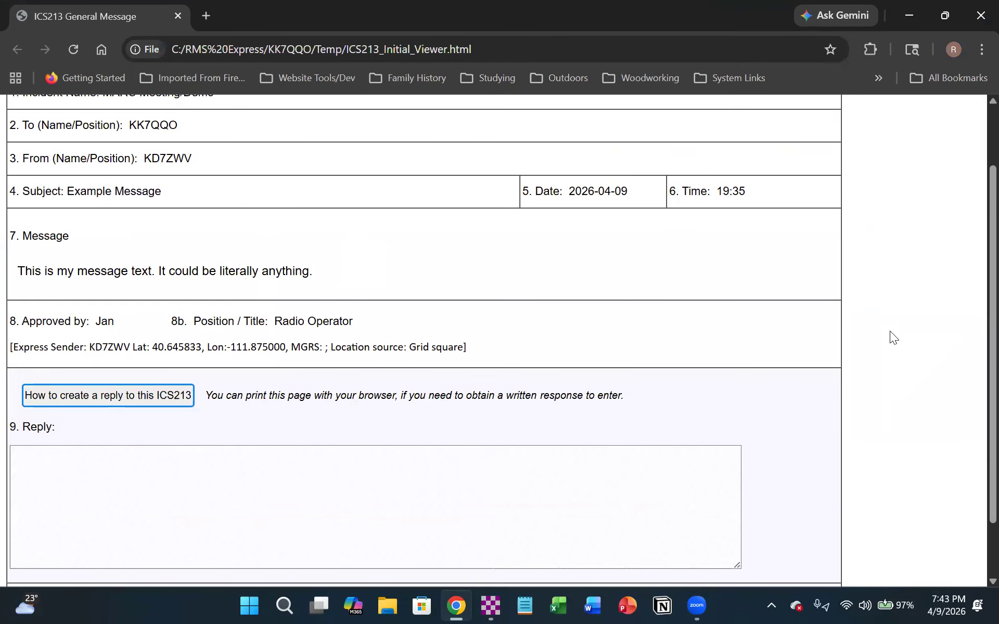
scroll(890, 331, "up", 2)
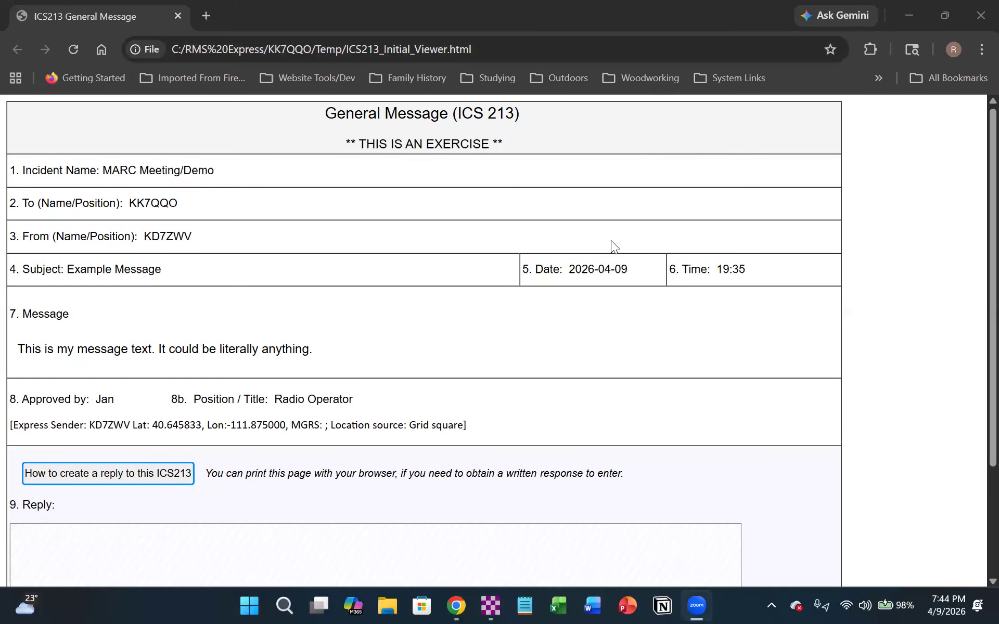
left_click(978, 17)
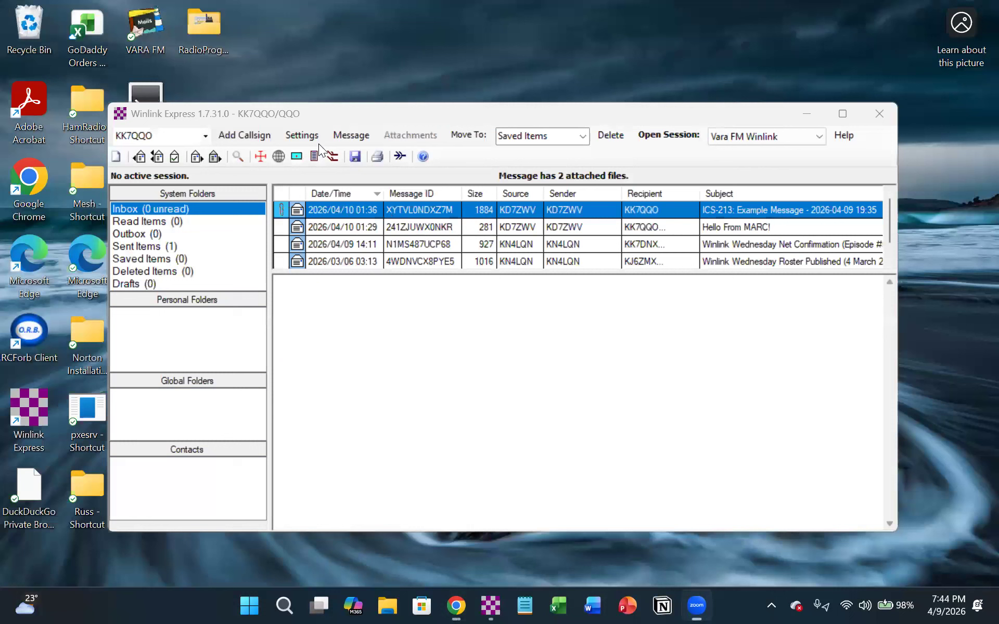
- Start a new message, open the Template and Forms Manager for it, and select the callsign-specific templates folder
left_click(116, 155)
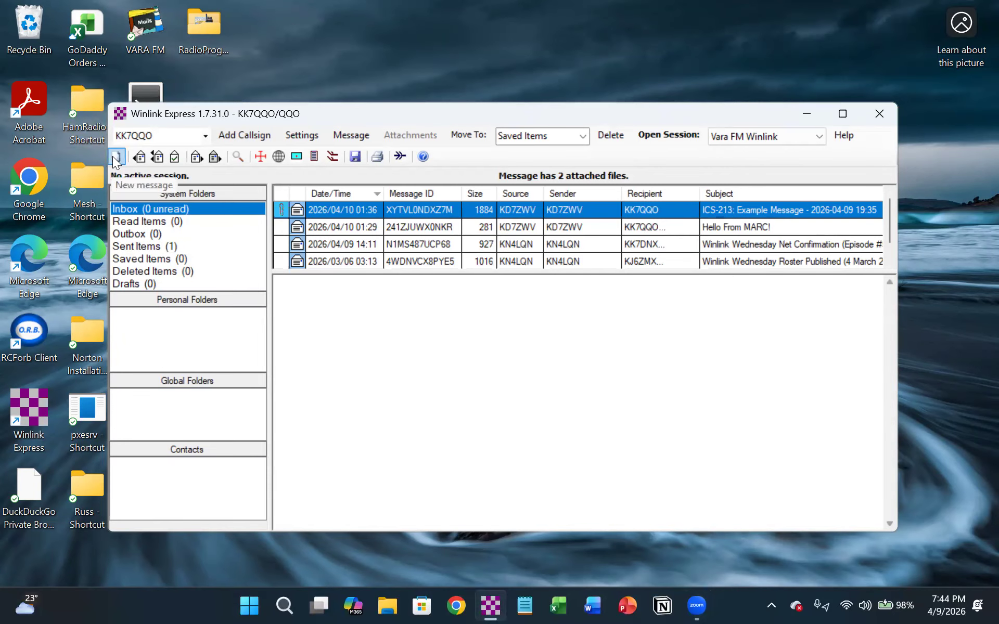
left_click(116, 156)
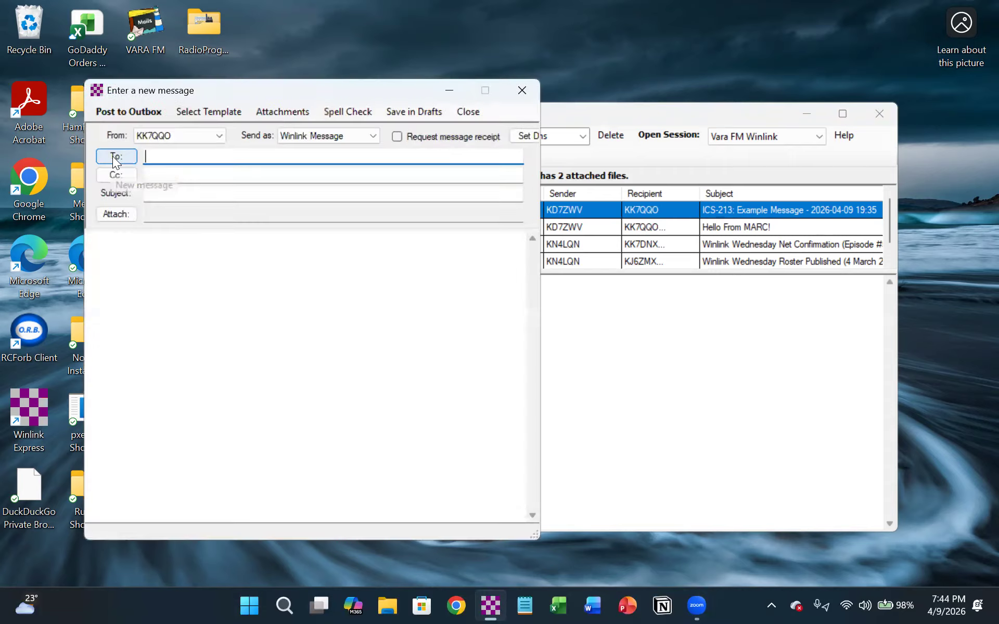
left_click(193, 110)
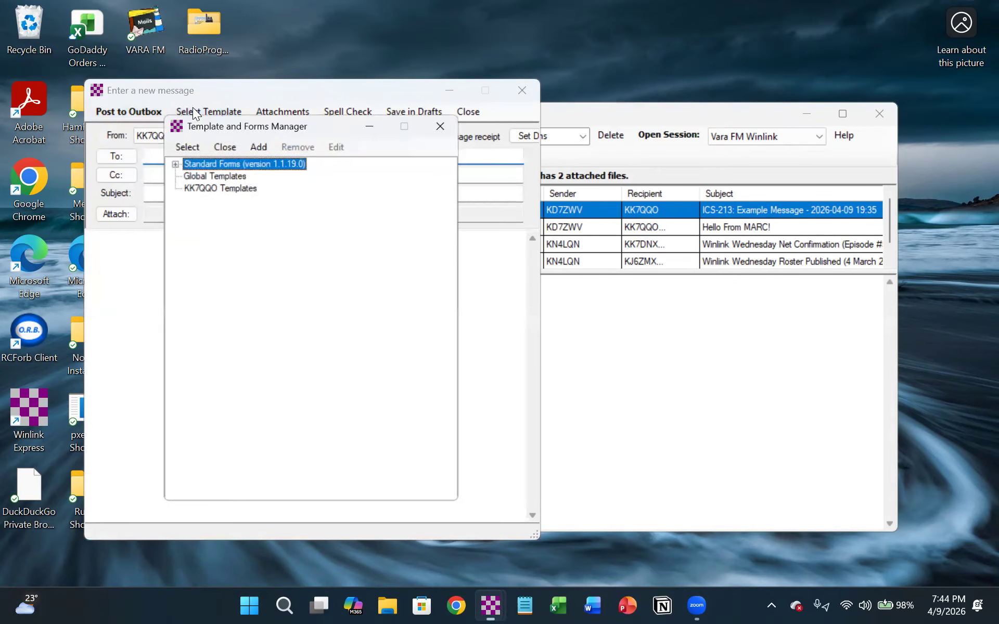
left_click(183, 188)
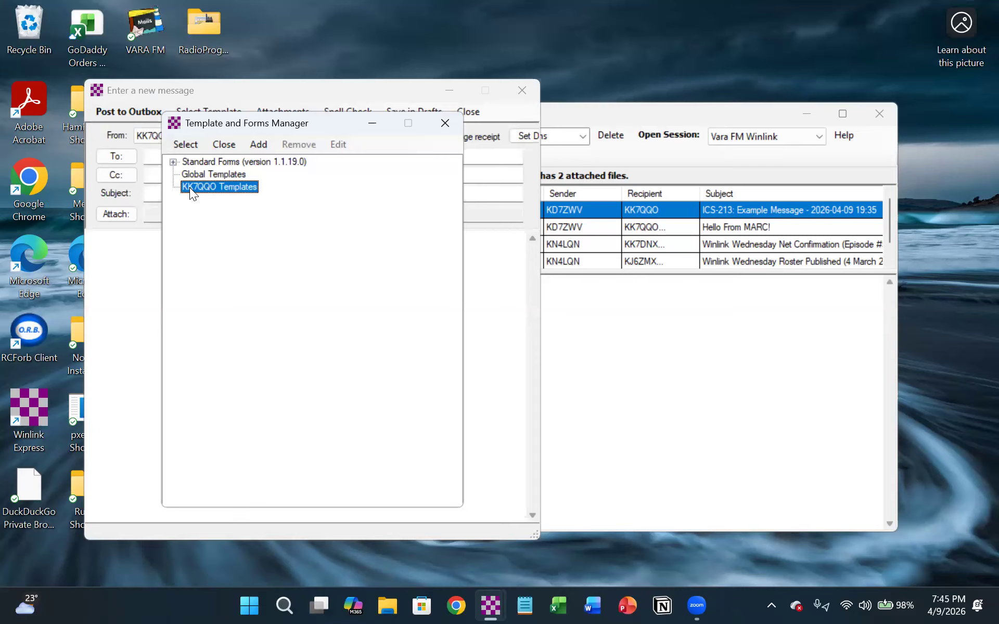
left_click(258, 145)
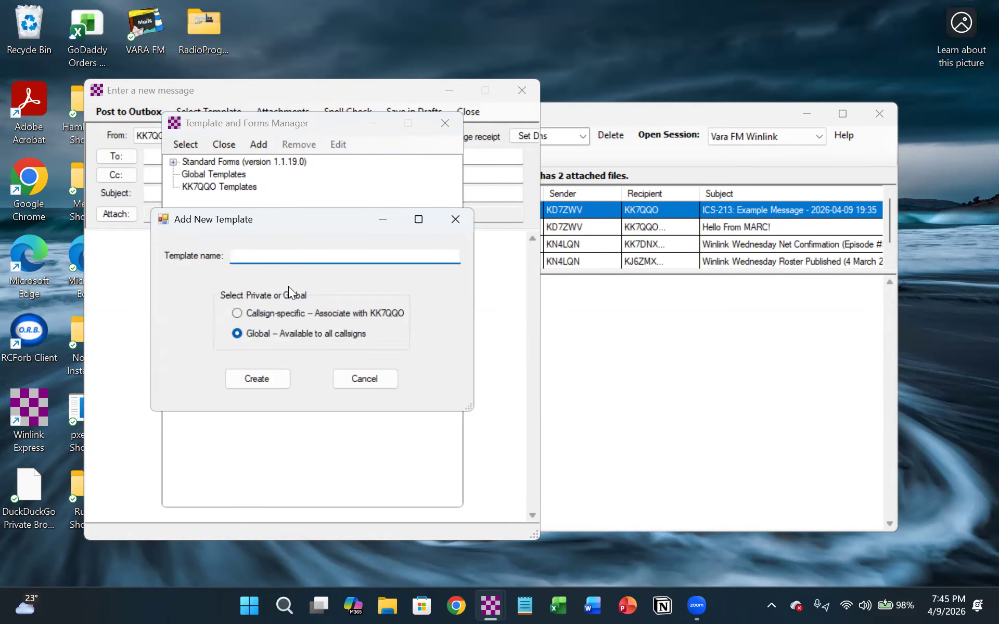
type("isc")
key("BackSpace")
key("BackSpace")
key("BackSpace")
type("ics214")
left_click(258, 378)
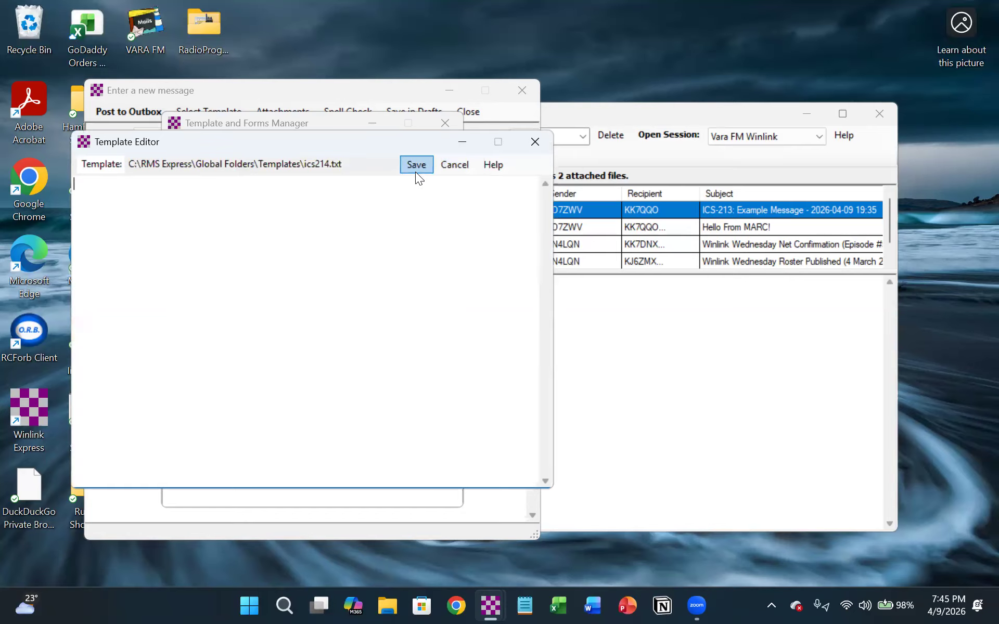
left_click(90, 165)
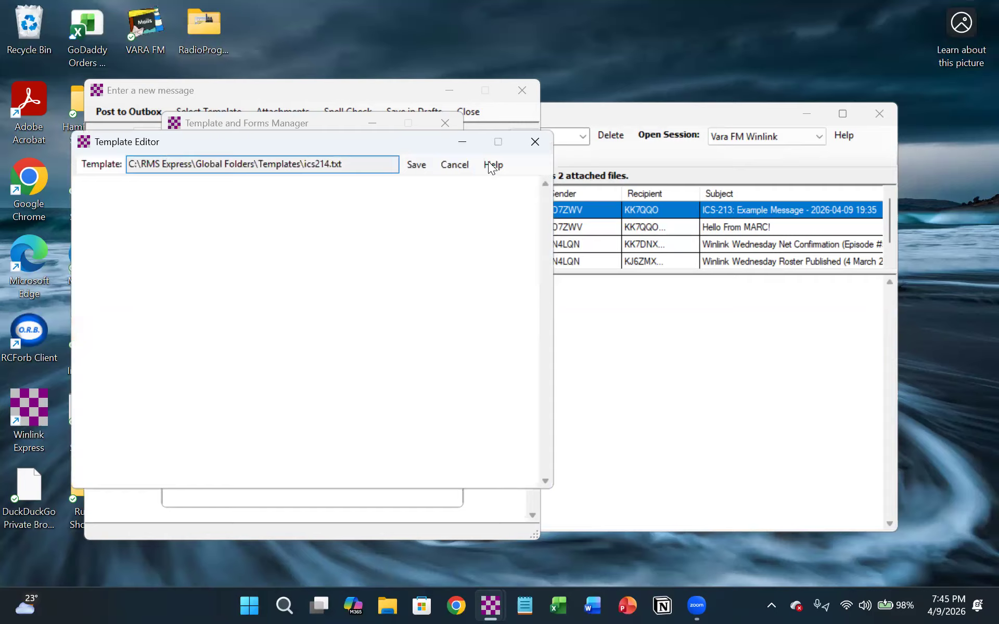
left_click(454, 165)
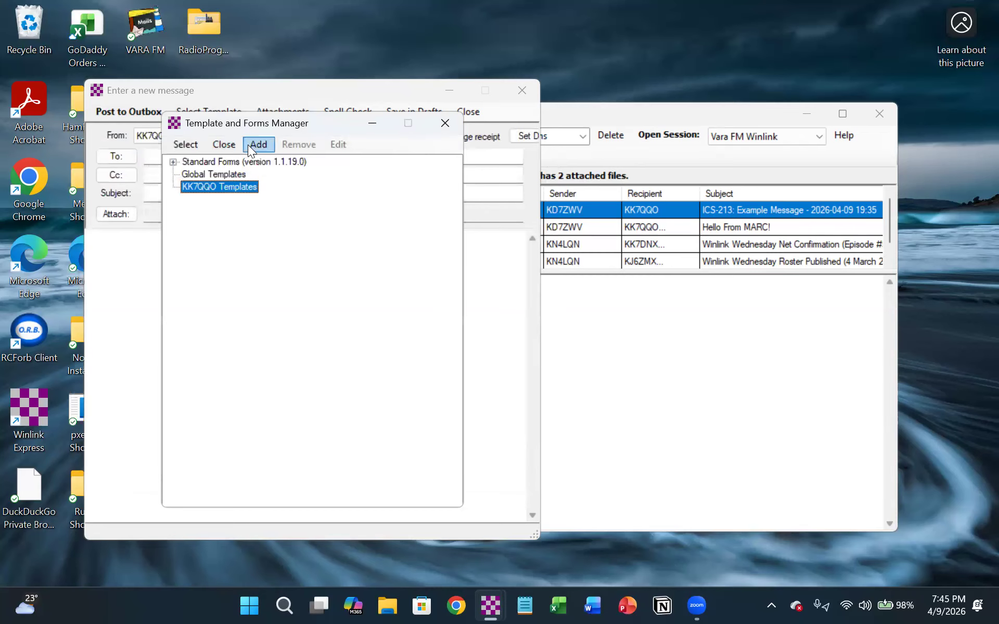
- Create a new template named Check-In that is global and available to all callsigns
left_click(252, 144)
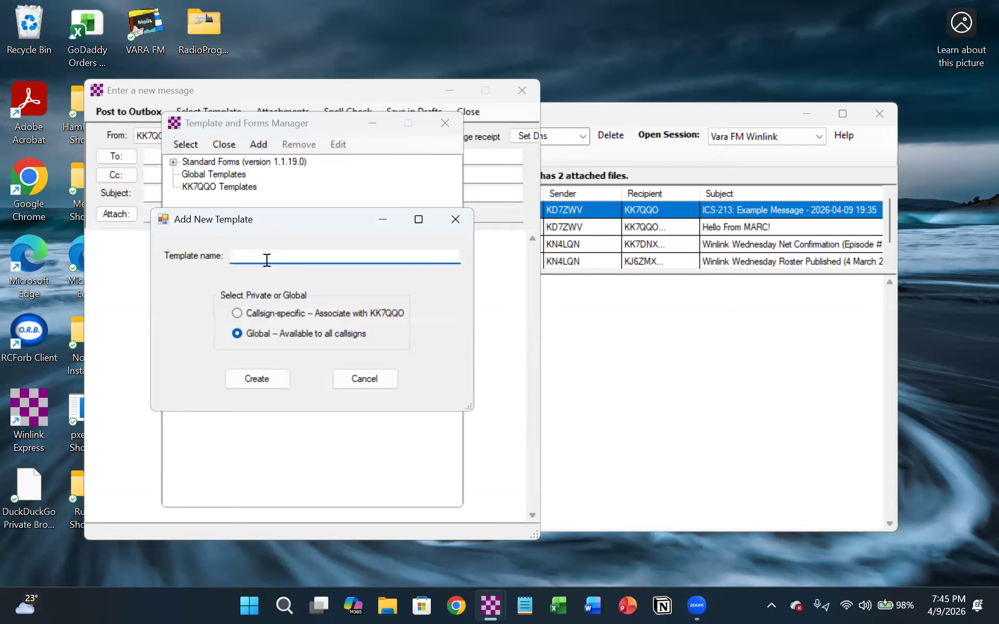
type("cHECK-iN")
key("BackSpace")
key("BackSpace")
key("ctrl+a")
key("BackSpace")
type("Check-In")
left_click(250, 379)
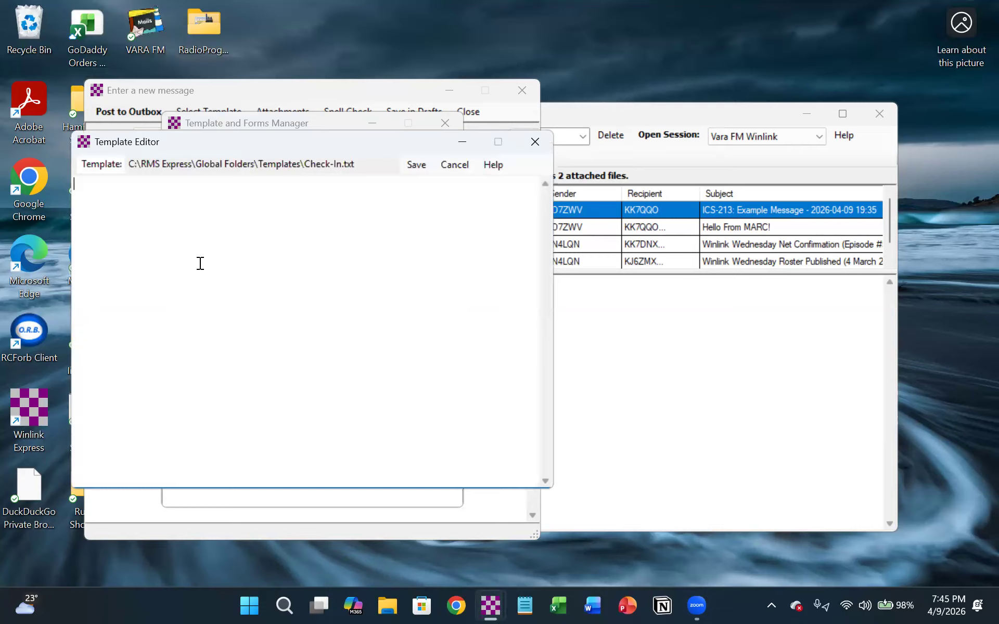
- Write the Check-In template as one comma-separated line with the operator's call sign, first name, city, county and state, ending in VHF
type("KK7QQO, Russ, Kea")
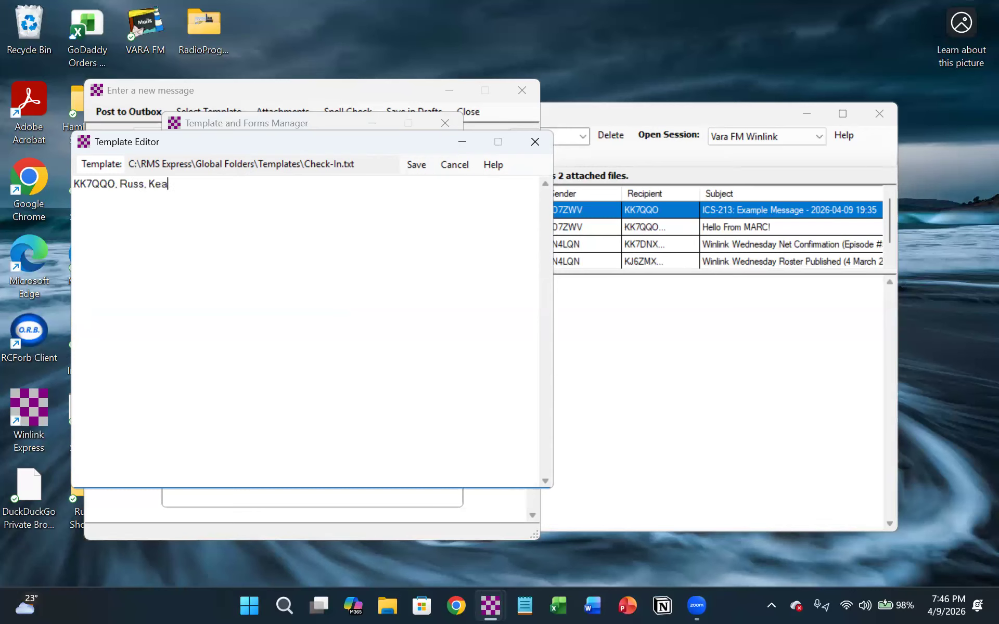
type("rns, Sal")
type("Lake, UT, VHF")
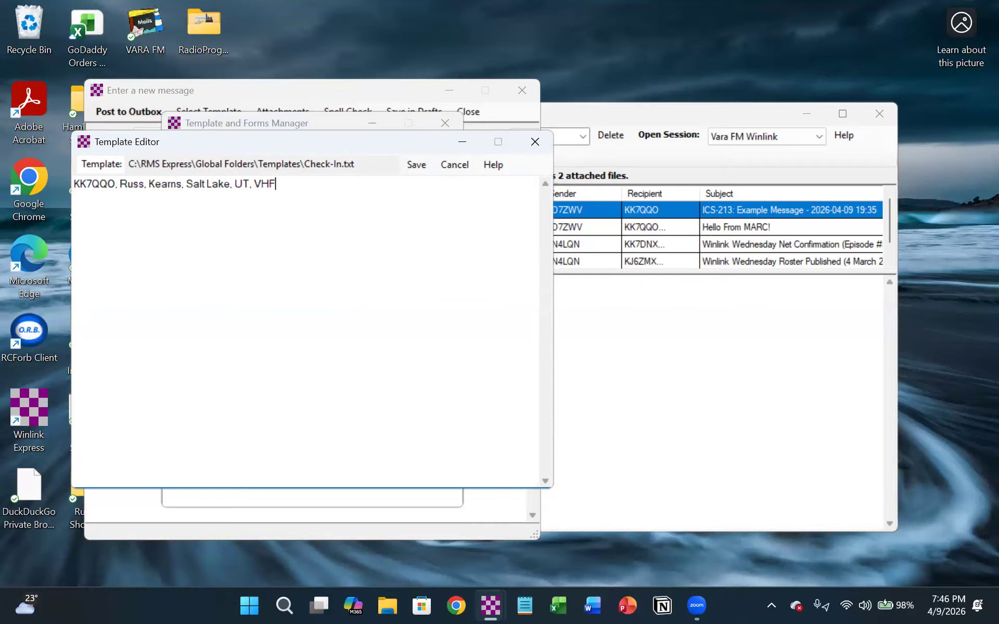
- Change the band at the end of the check-in line to UHF and save the template
key("BackSpace")
key("BackSpace")
key("BackSpace")
type("UHF")
left_click(415, 165)
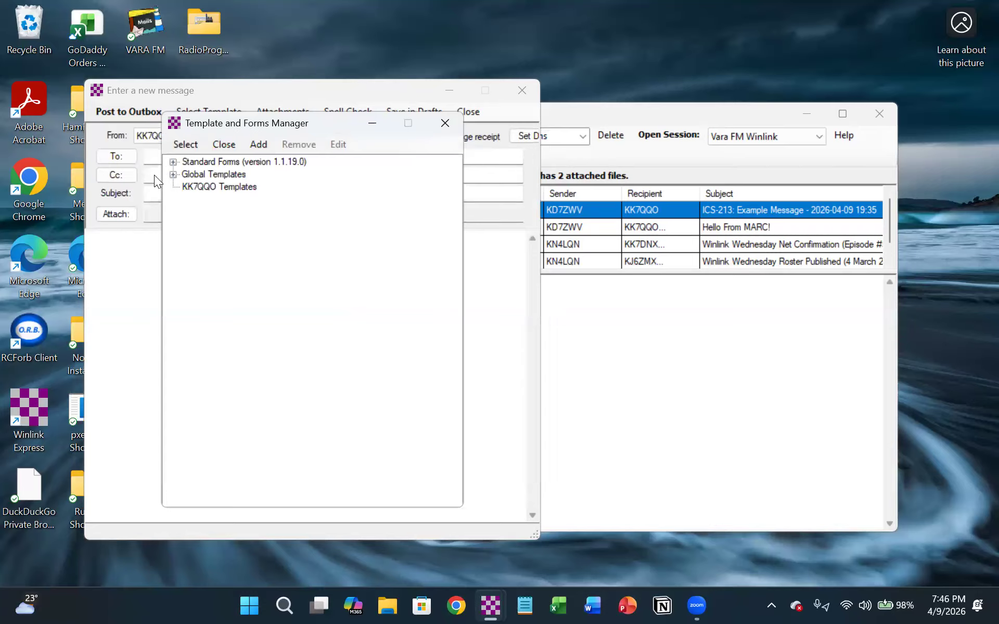
- Load the Check-In global template into the new message, and close the message without posting it
left_click(172, 174)
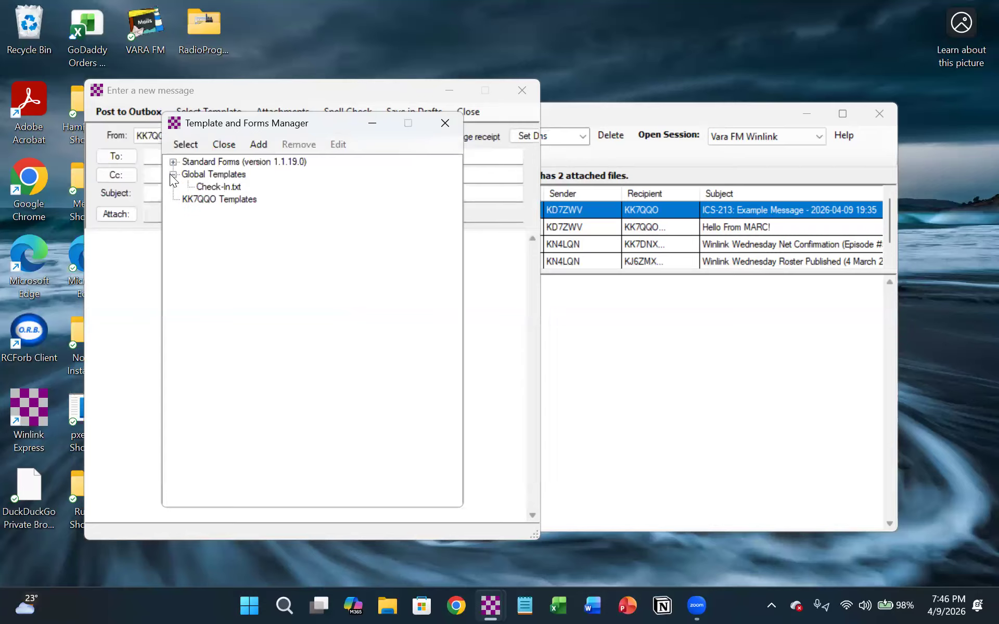
left_click(206, 187)
double_click(206, 188)
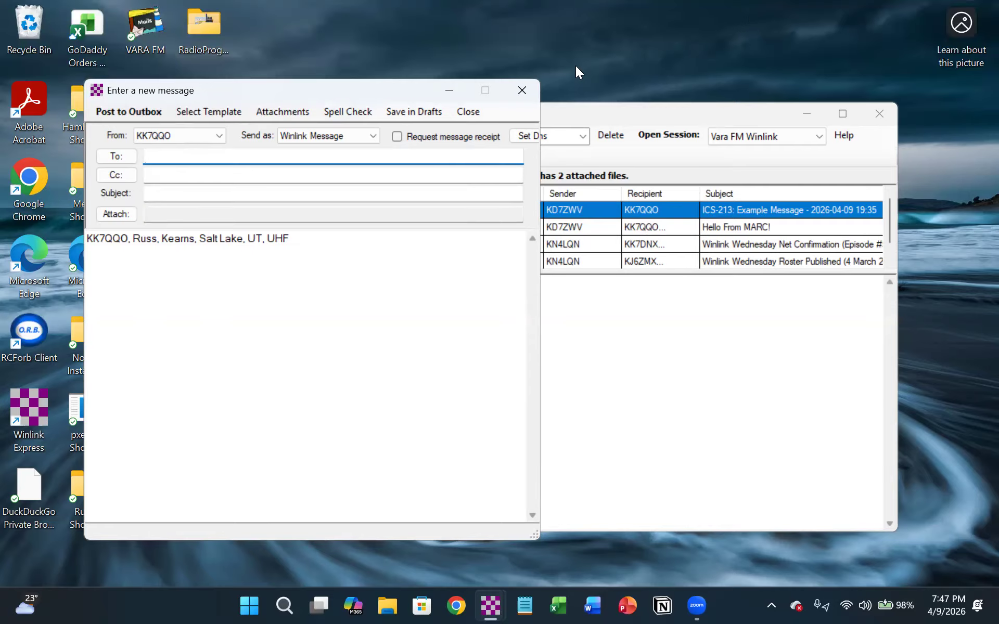
left_click(524, 90)
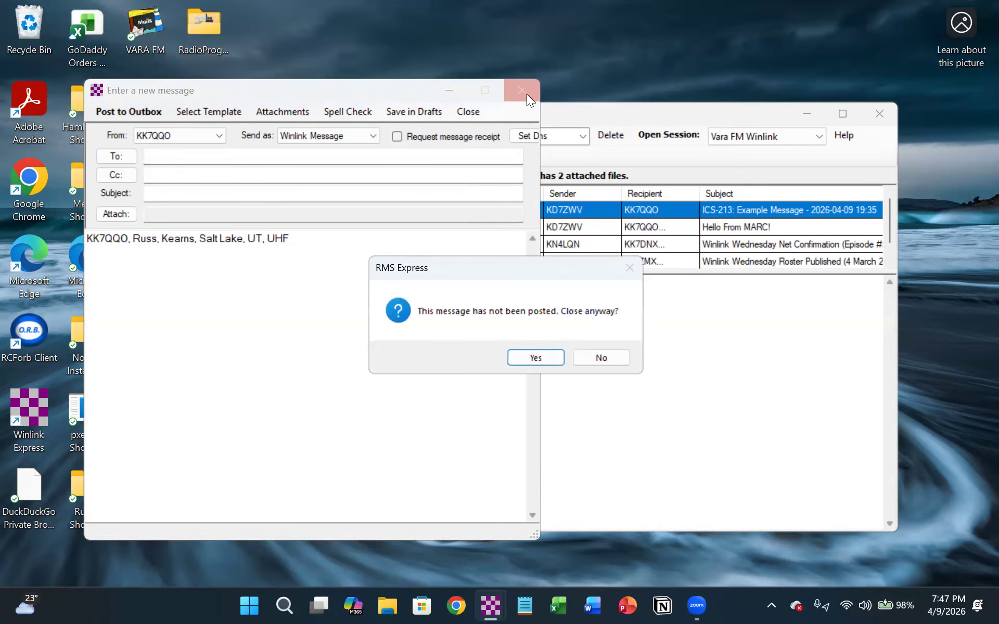
left_click(535, 359)
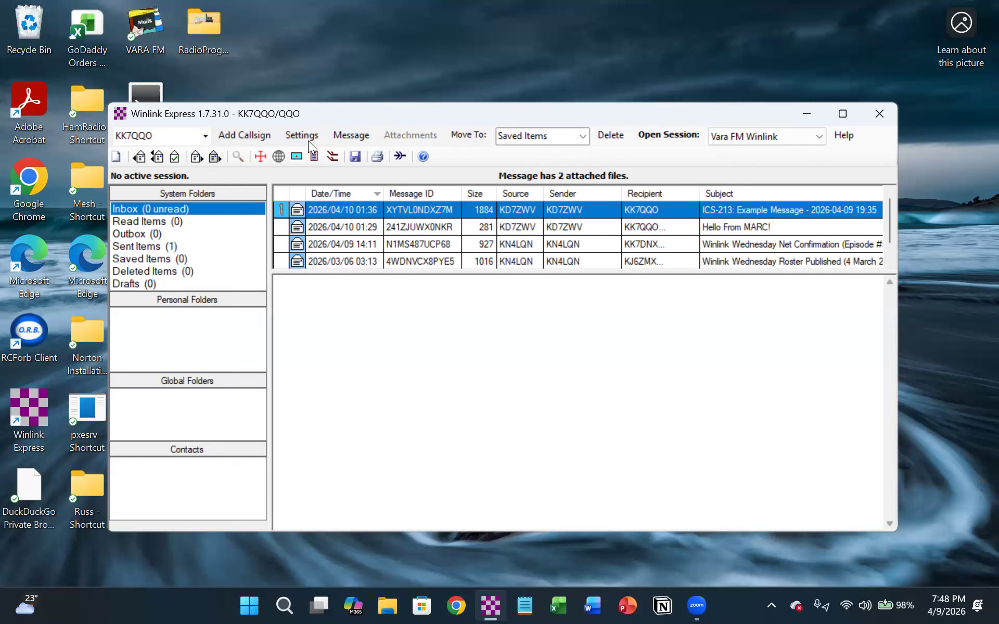
- Review the commands for program settings and for handling messages, including templates, HTML forms, Form 309 log, export and archive
left_click(307, 134)
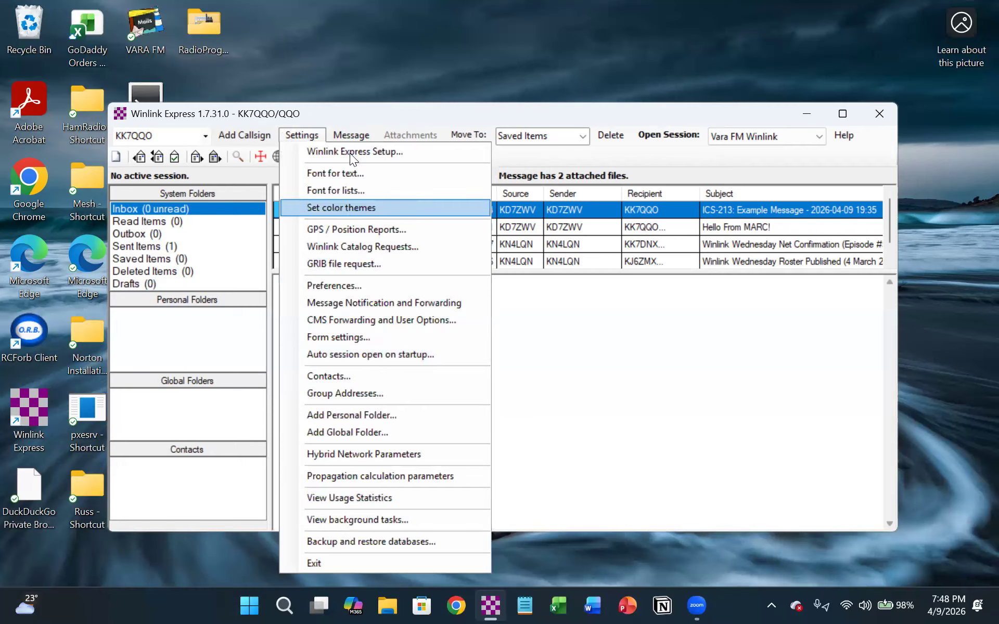
left_click(351, 135)
left_click(350, 136)
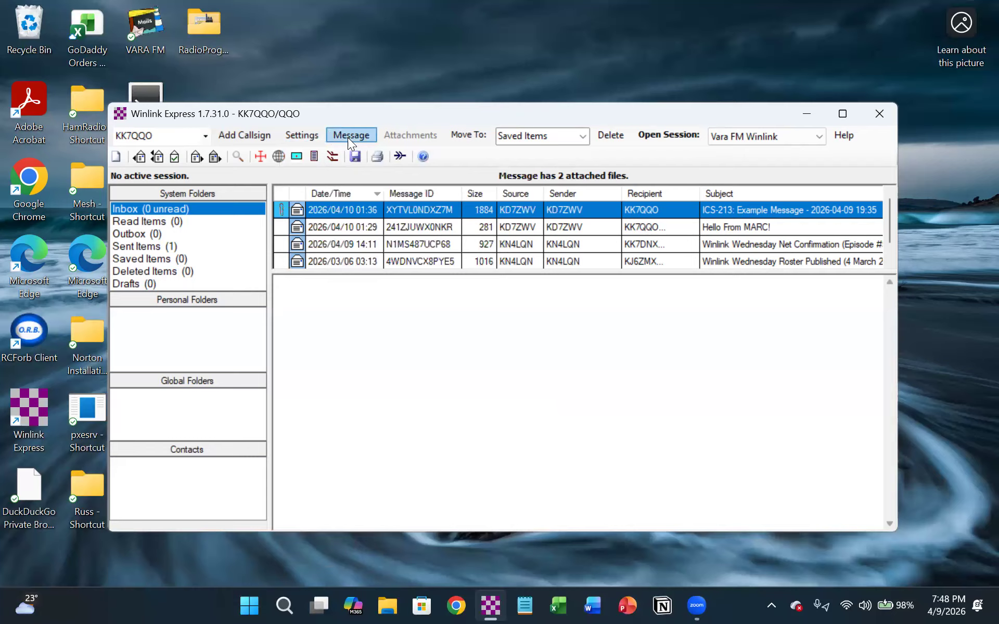
left_click(348, 137)
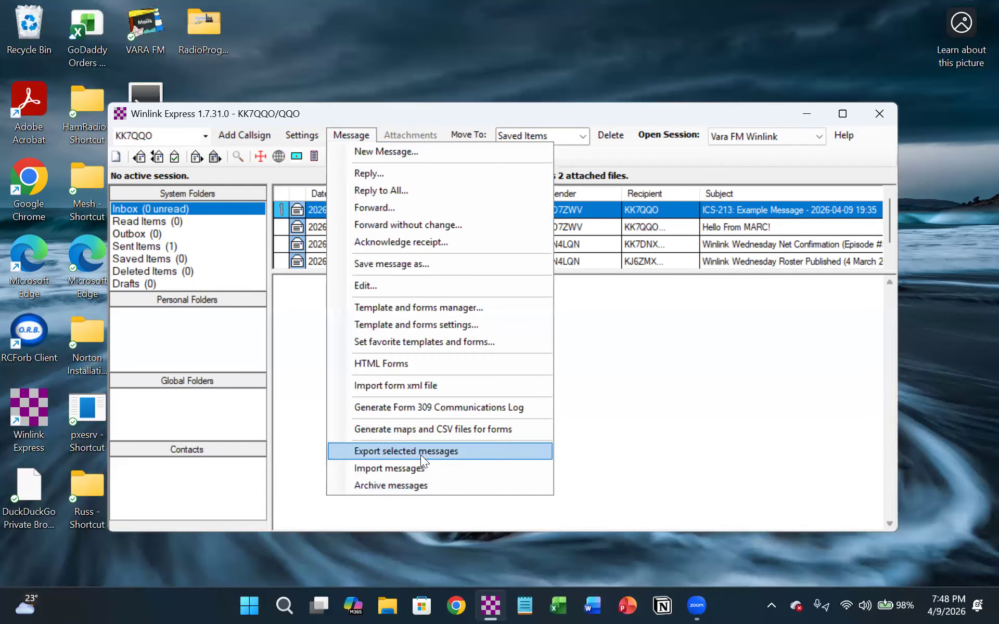
left_click(299, 307)
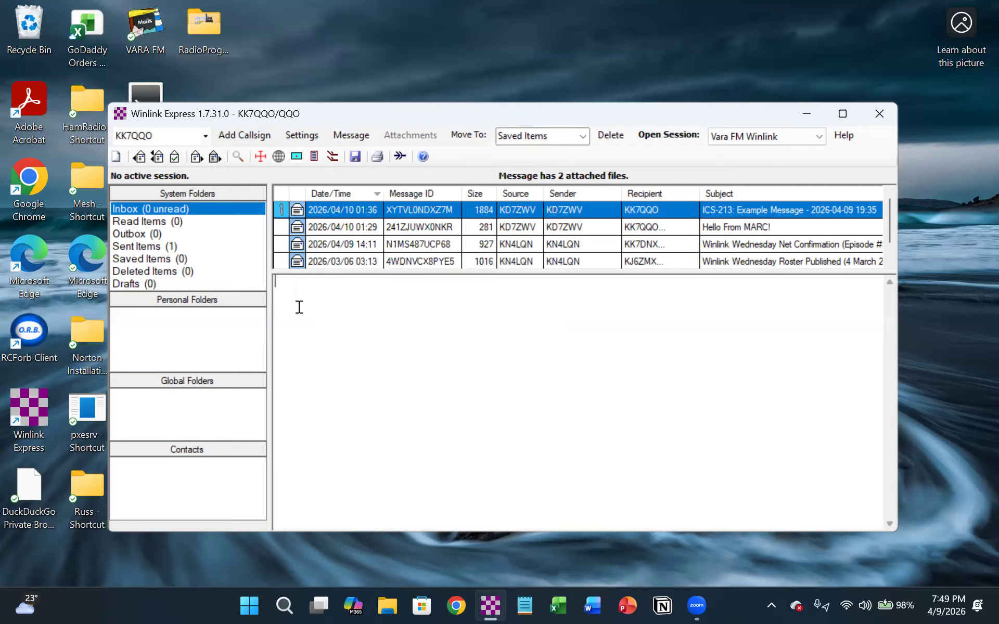
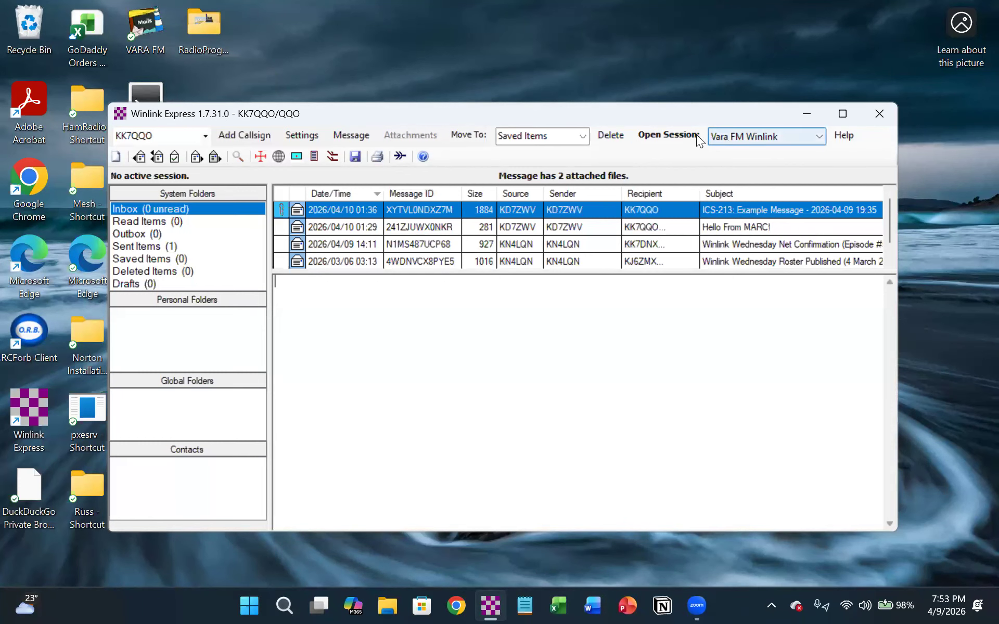
- Start a new message, set its type to Peer-to-Peer Message, and address it to the peer station's call sign
left_click(116, 156)
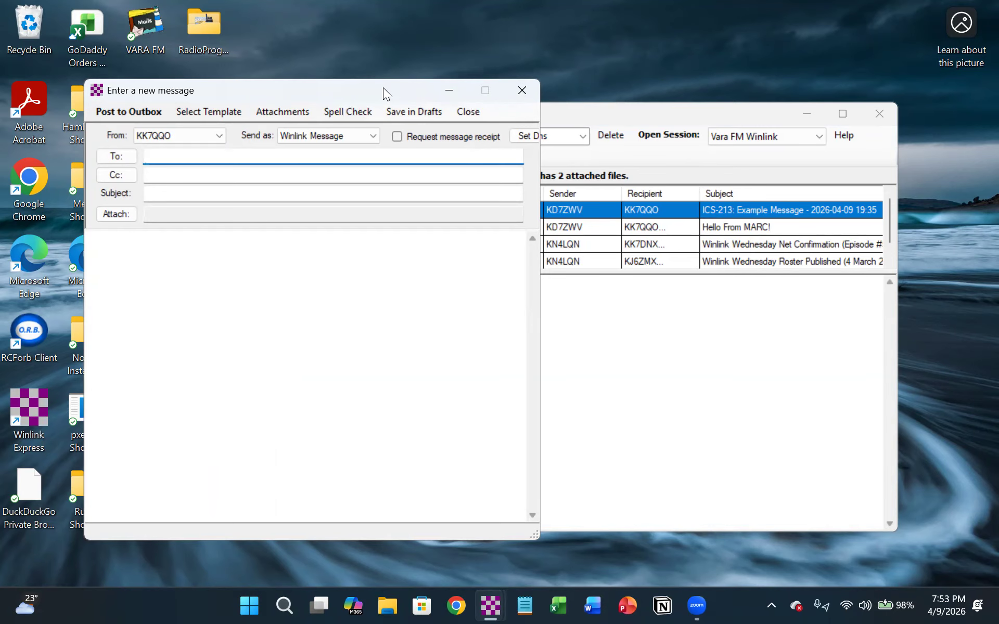
left_click_drag(383, 88, 350, 97)
left_click(339, 147)
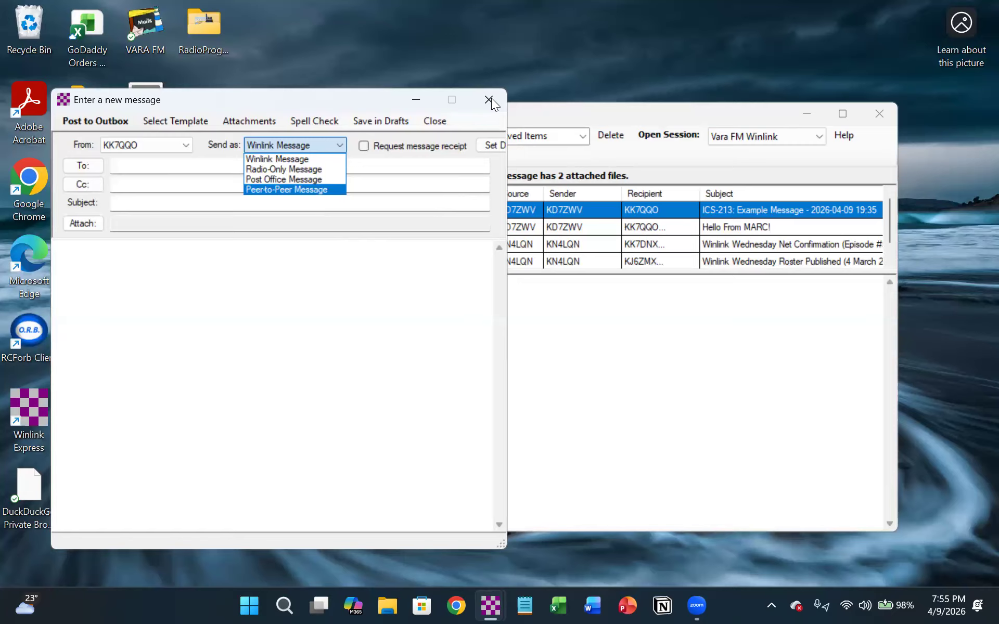
left_click(268, 189)
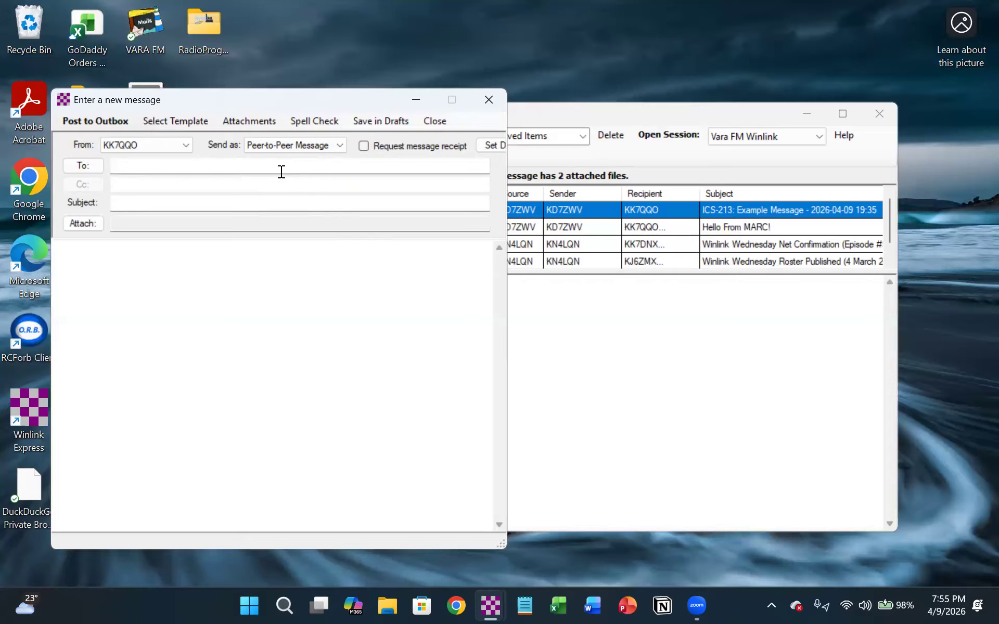
left_click(185, 164)
type("N7")
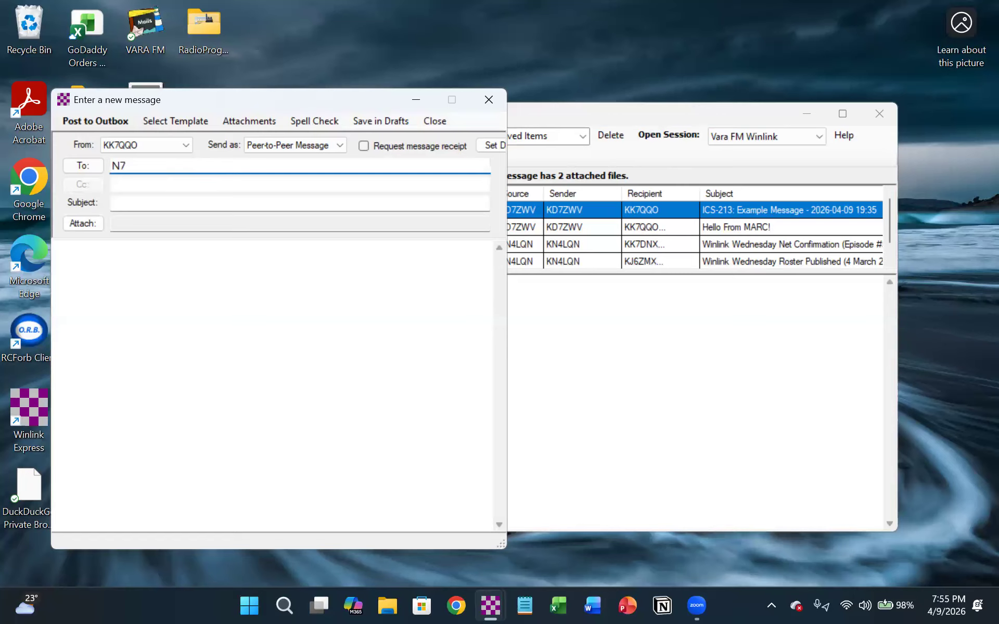
type("XDL;")
- Set the subject of the peer-to-peer message to "My P2P Message."
left_click(172, 202)
type("My")
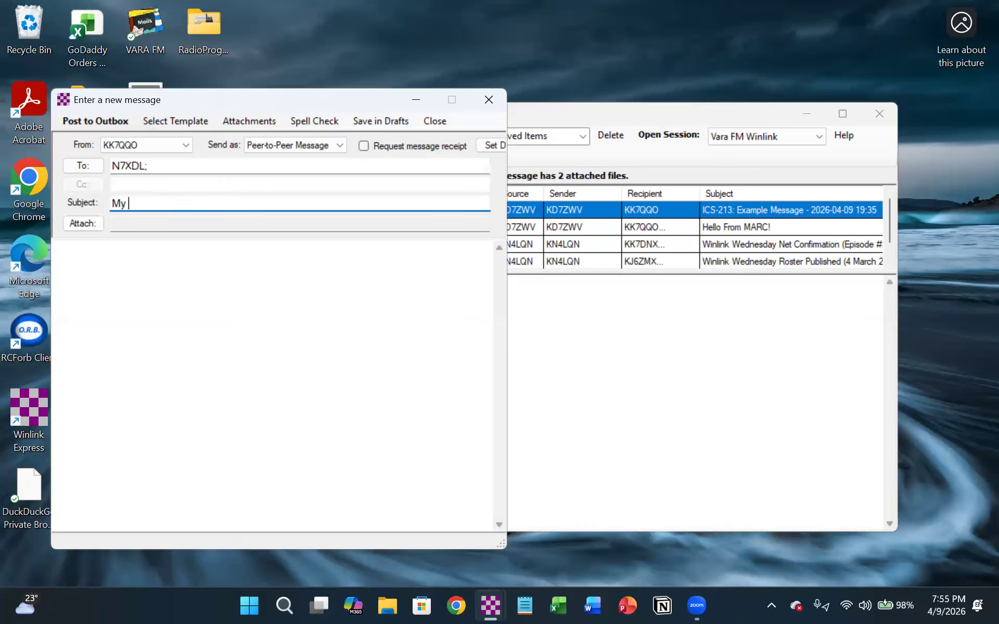
type(" P2P Message")
key("Tab")
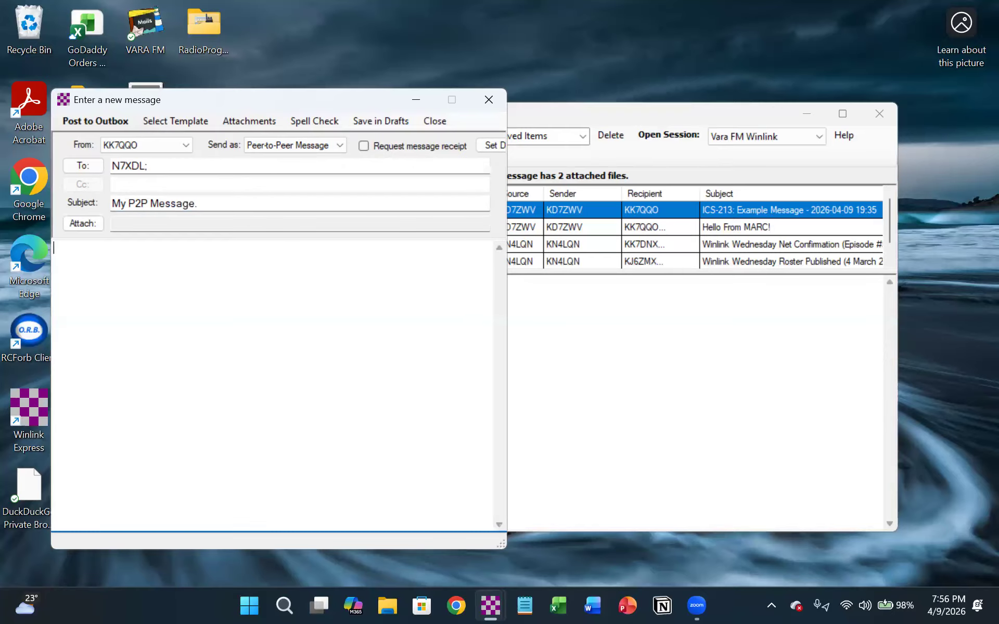
- Write "Sending this message via P2P" as the message body, save the message in Drafts, and open that folder
type("Sending")
type("this message via P2P")
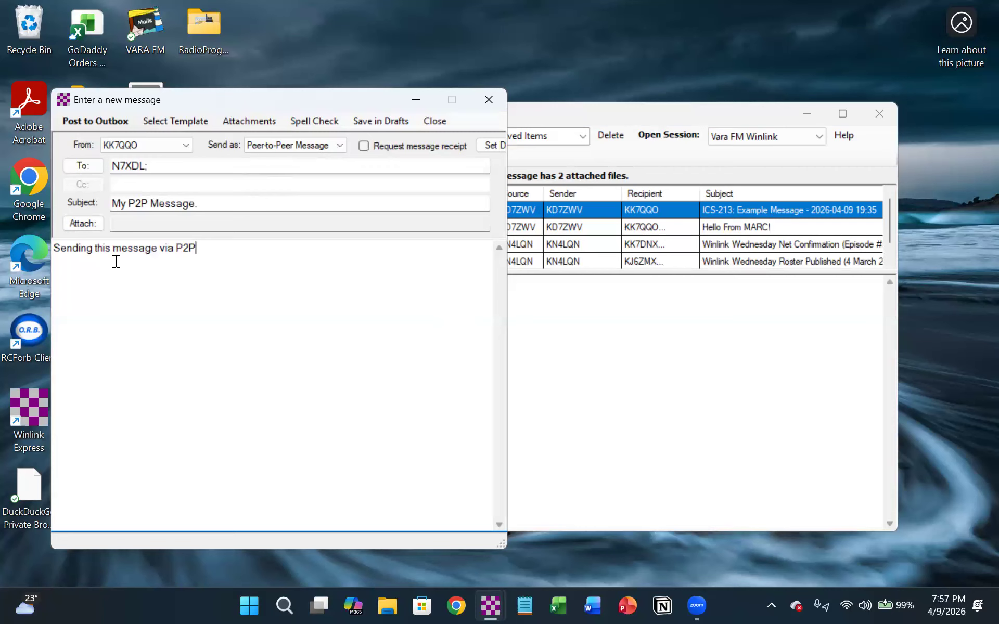
left_click(381, 121)
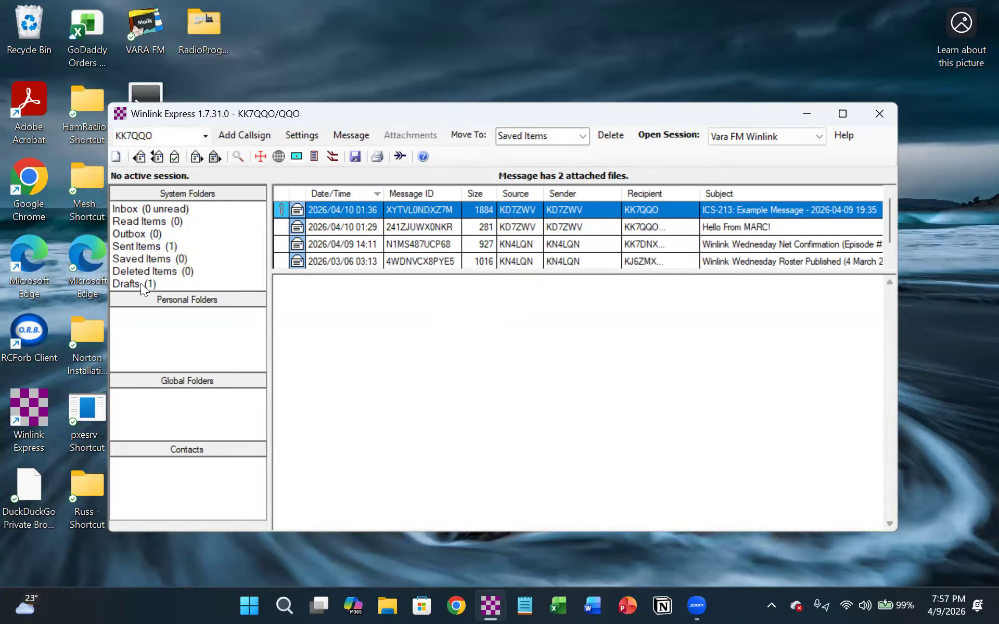
left_click(117, 283)
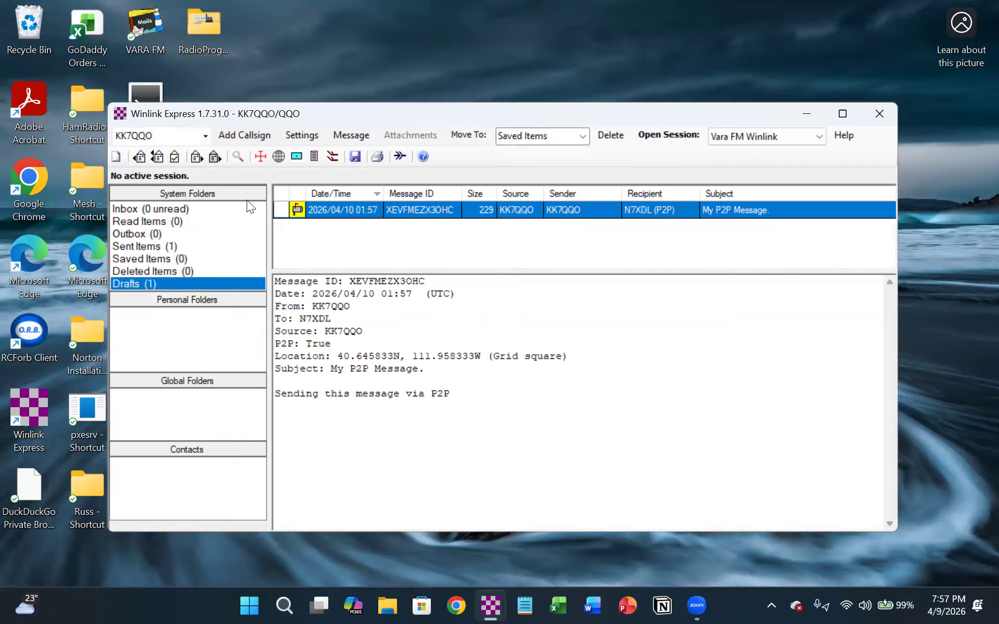
- Start another new message as a regular Winlink Message and address it to a second station's call sign
left_click(116, 157)
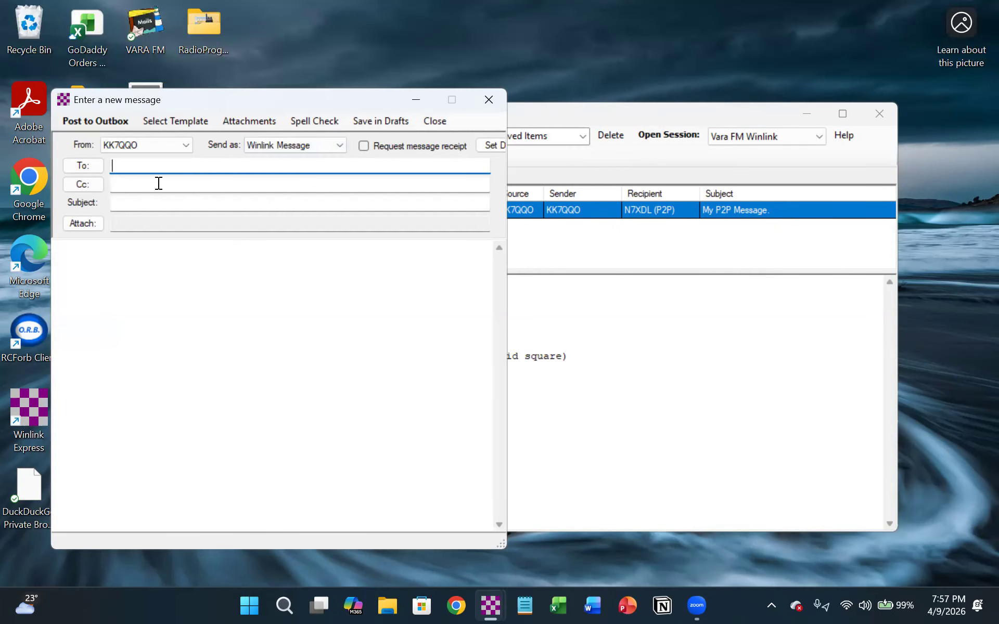
type("nn7RM")
key("BackSpace")
key("BackSpace")
key("BackSpace")
key("BackSpace")
key("BackSpace")
type("NN7RM")
- Set the subject to "Hi", write a short greeting with the recipient's first name, and save the message in Drafts
left_click(131, 204)
type("H")
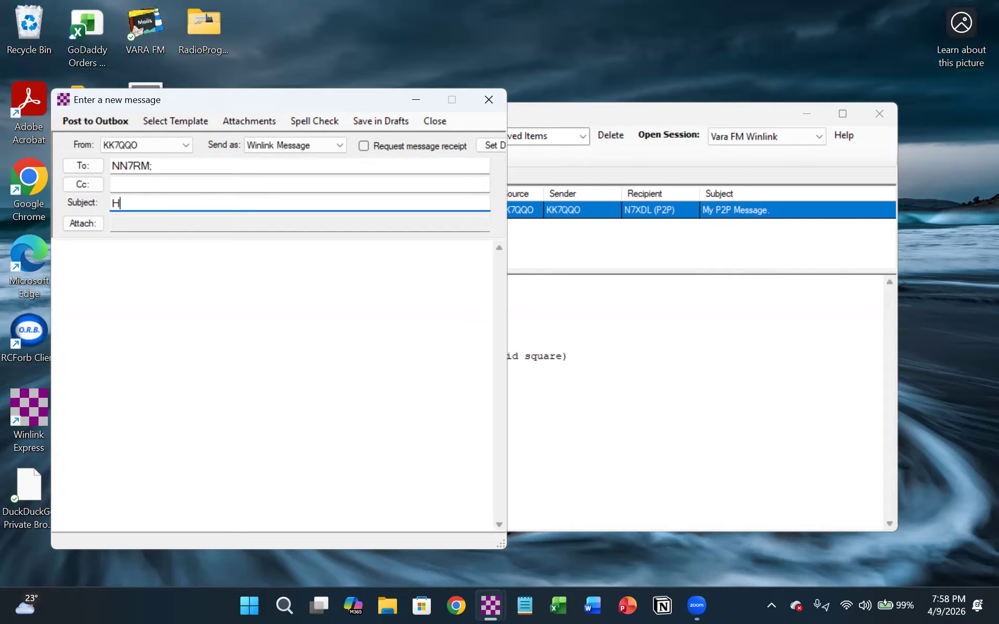
type("i")
key("Tab")
type("Hey Dave")
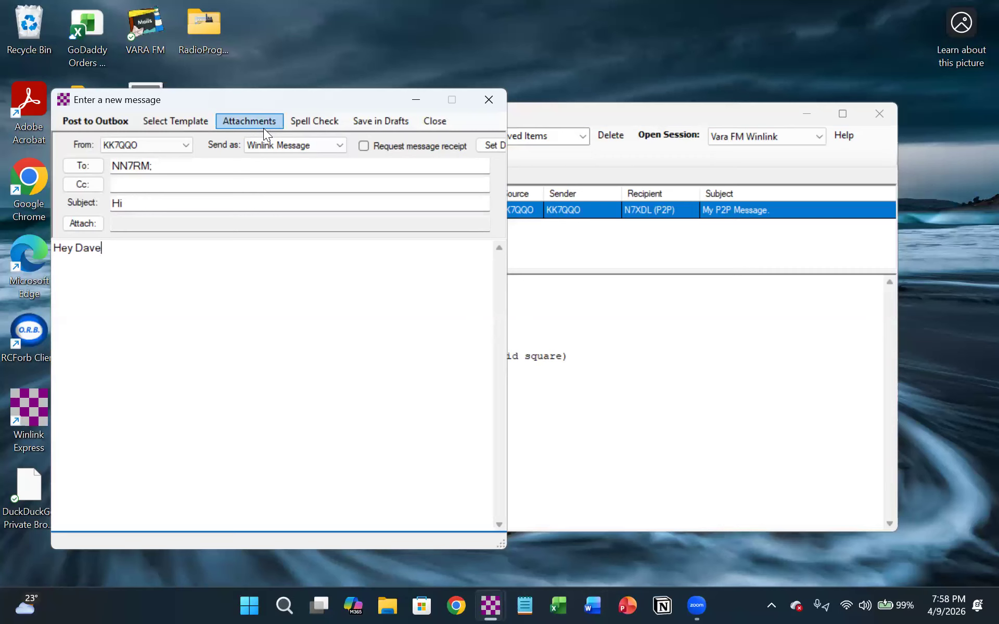
left_click(365, 121)
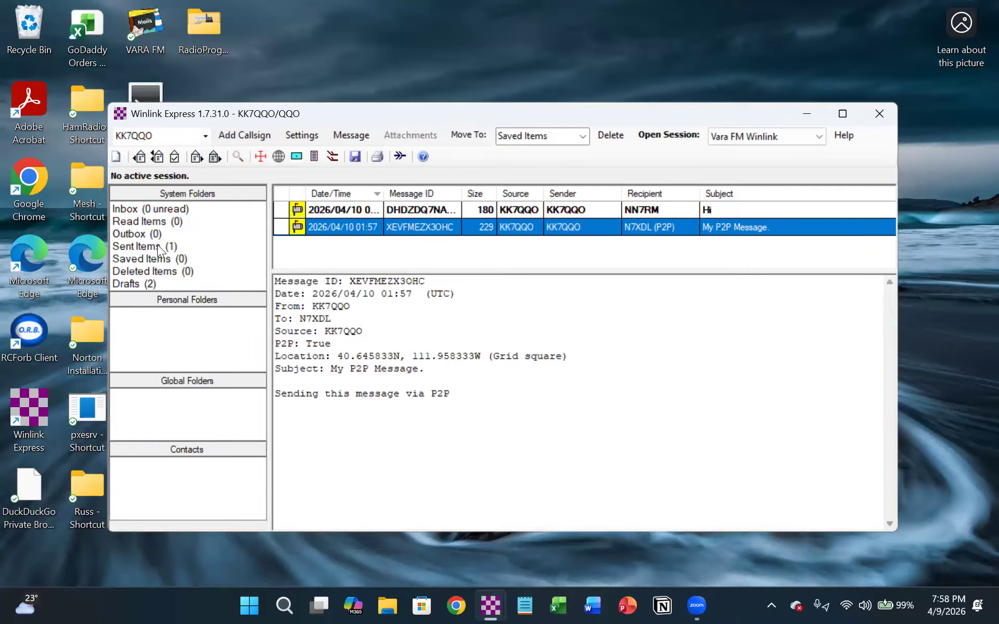
- Compare the Winlink draft with the peer-to-peer draft in the Drafts folder, and check the Outbox
left_click(128, 284)
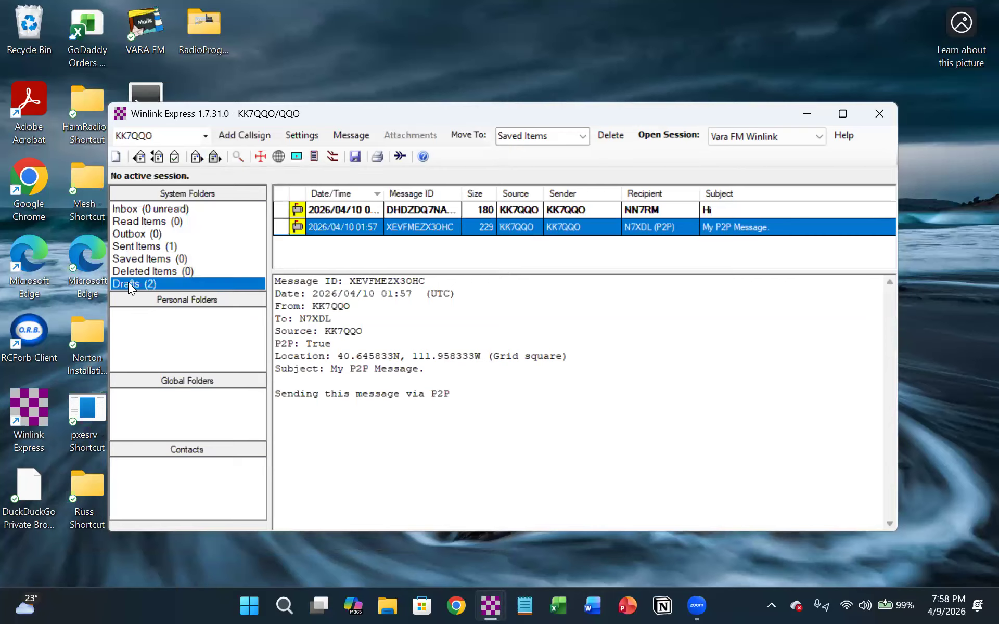
left_click(352, 207)
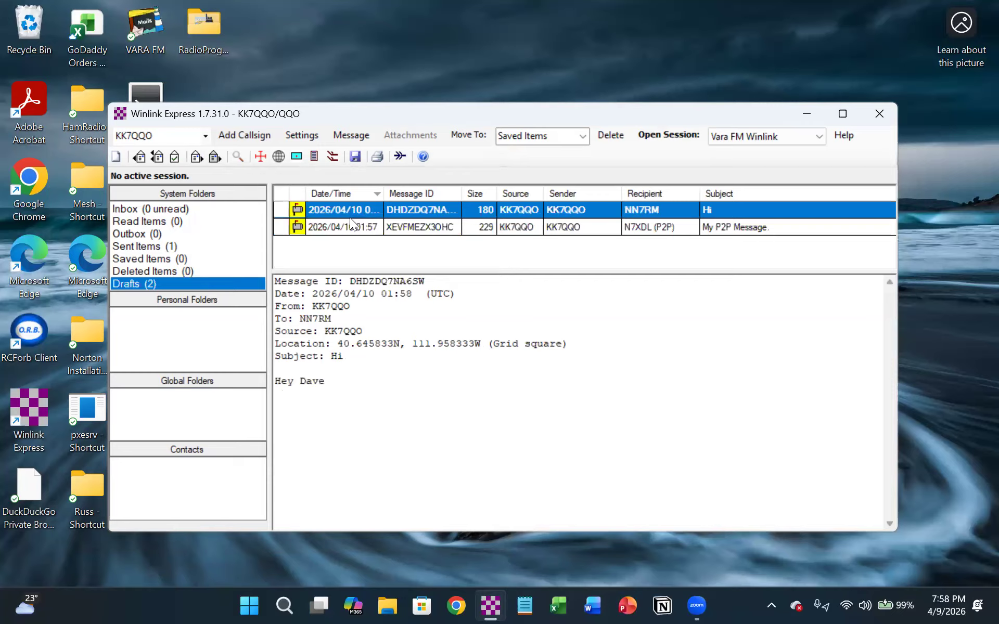
left_click(352, 228)
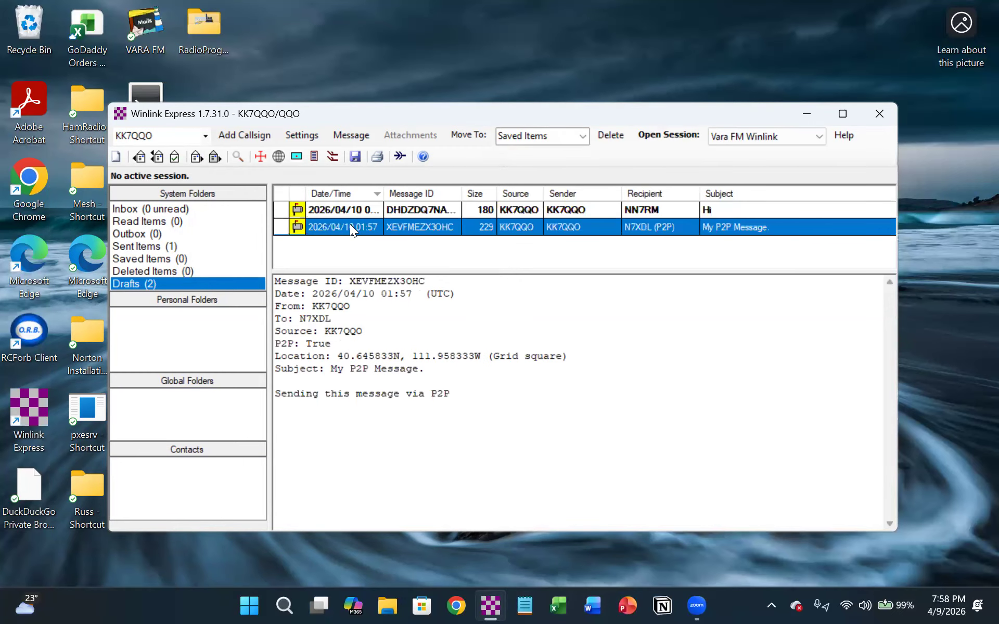
left_click(336, 208)
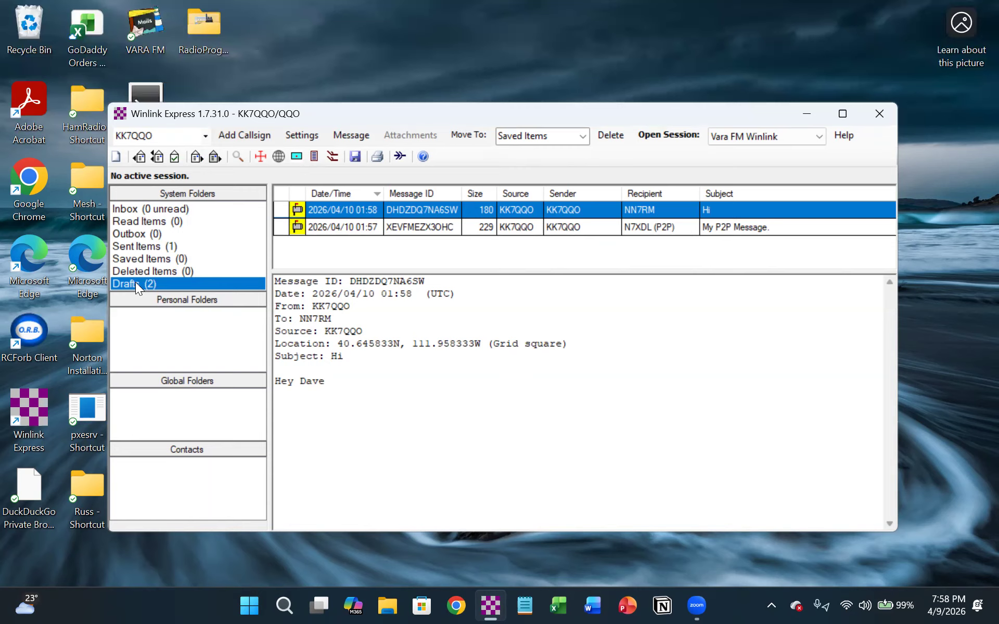
left_click(126, 232)
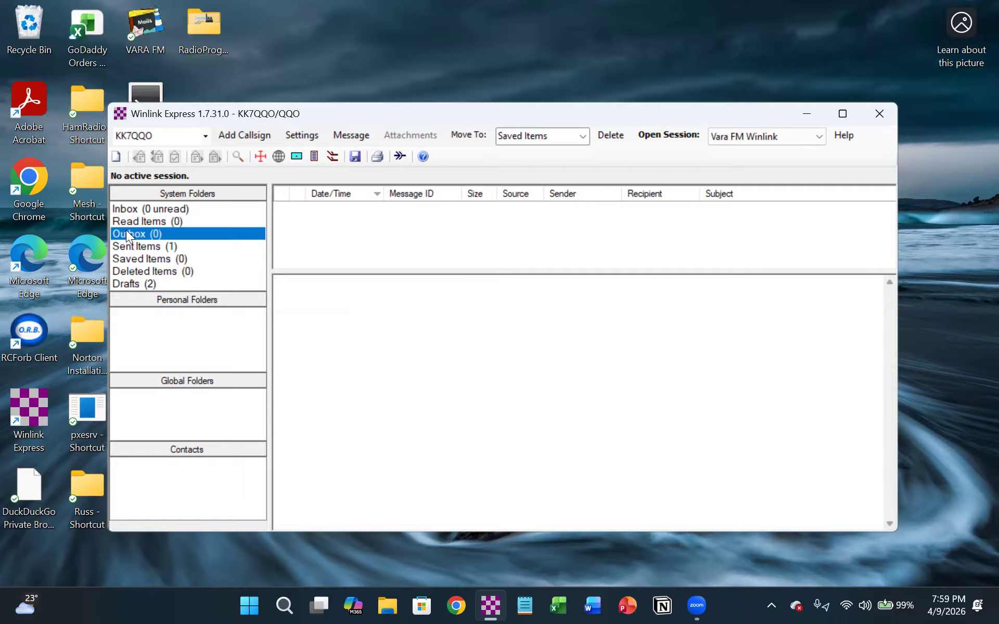
- Set Outbox as the destination folder and move the selected message from Drafts there
left_click(124, 286)
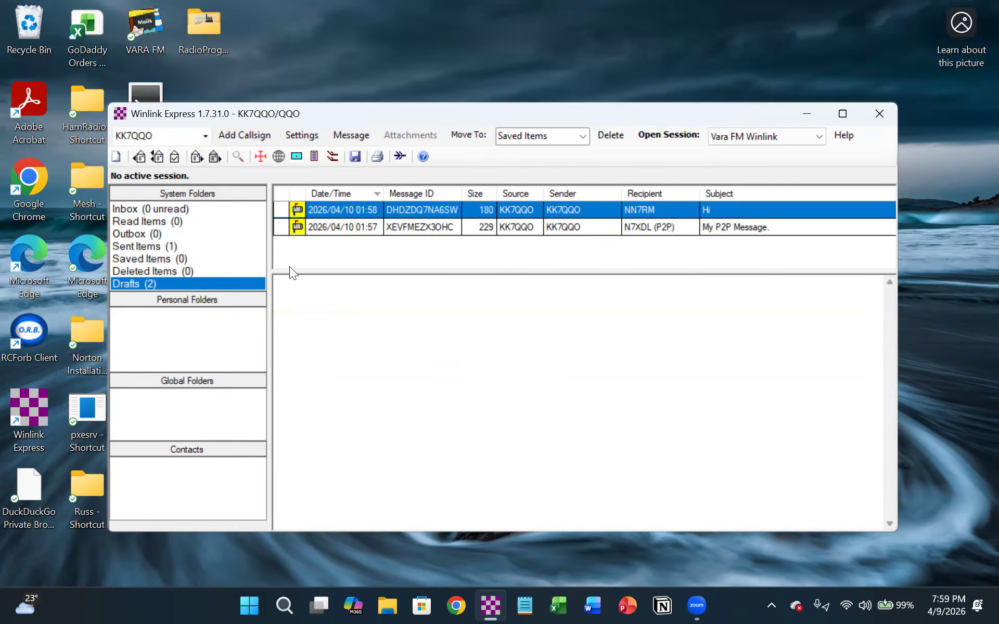
right_click(357, 225)
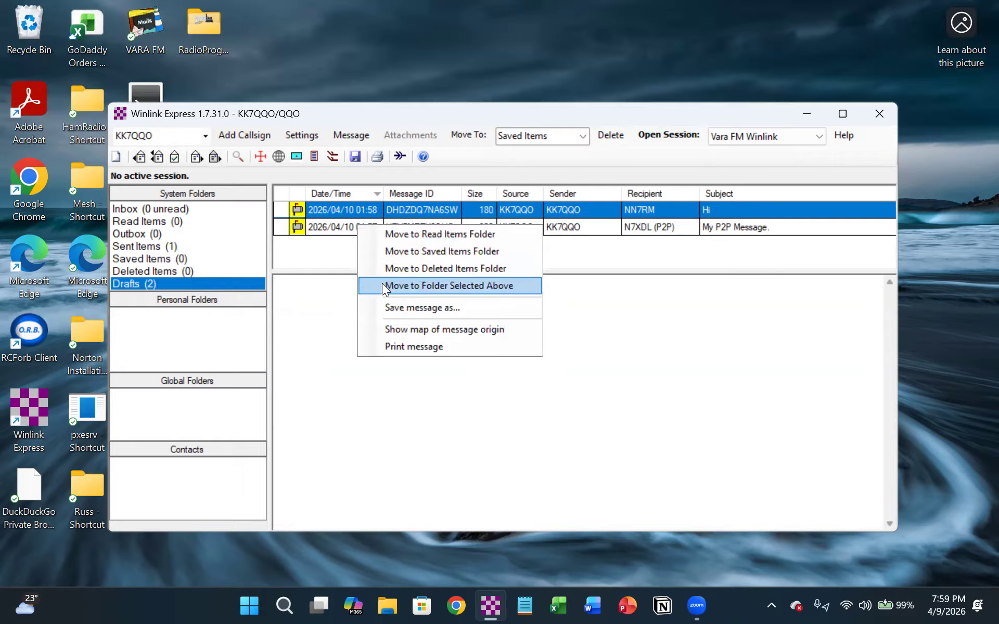
left_click(583, 134)
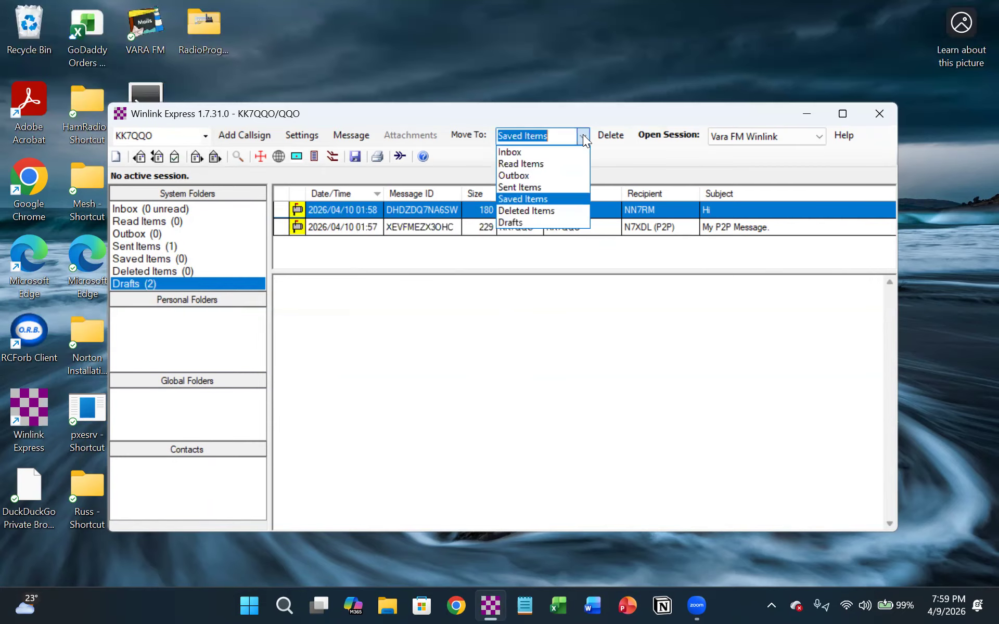
left_click(542, 175)
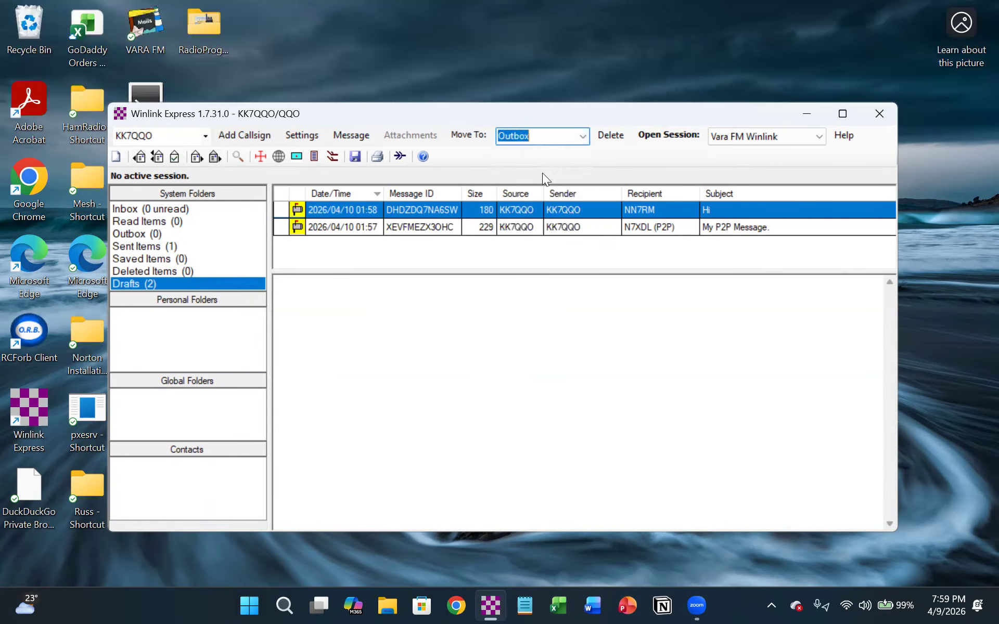
right_click(344, 227)
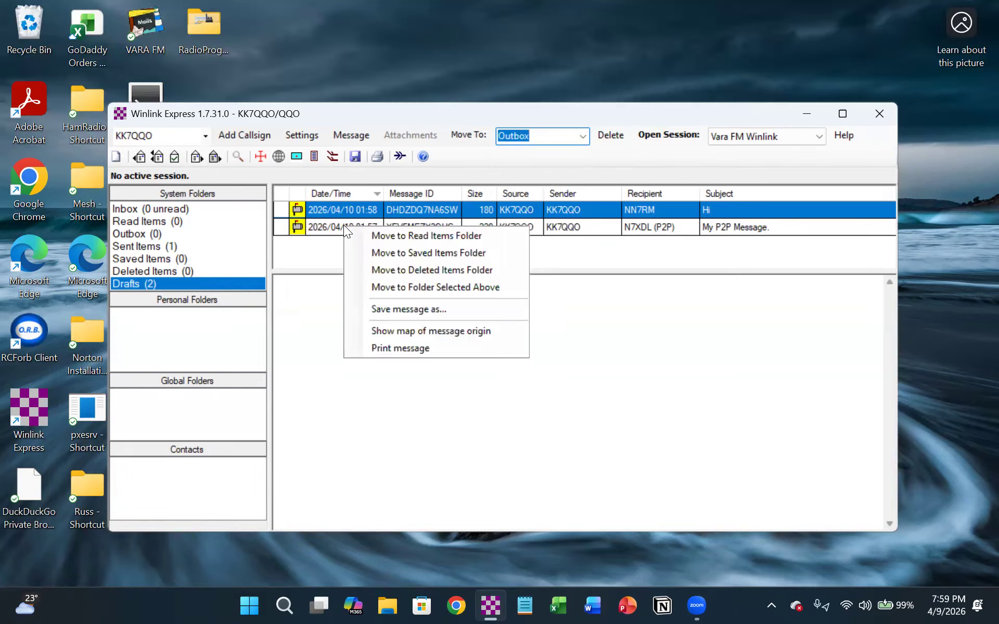
left_click(379, 287)
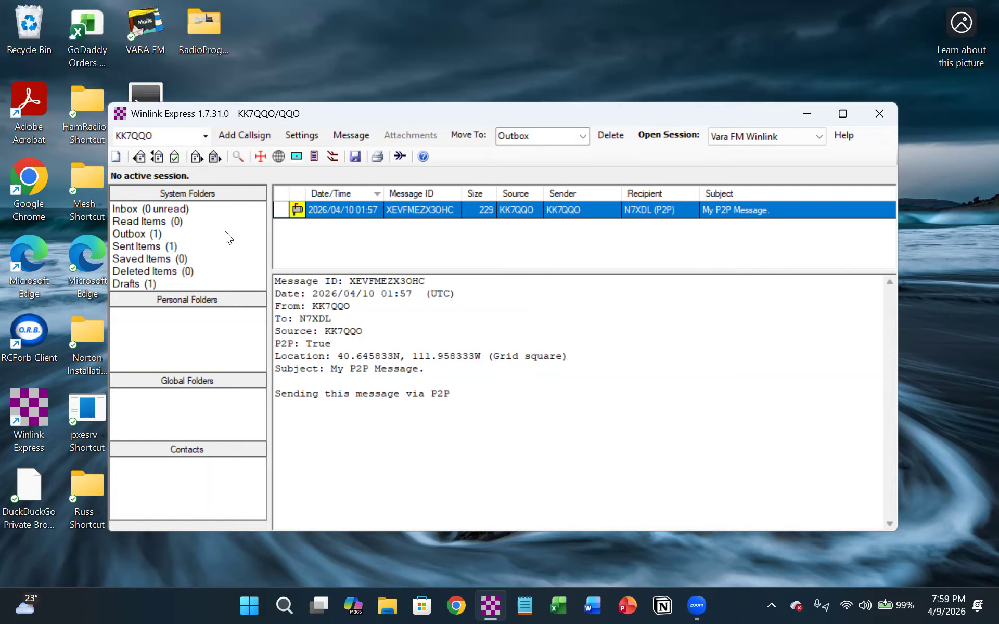
- Open a Vara FM P2P session and try to start the connection without specifying a target station
left_click(774, 140)
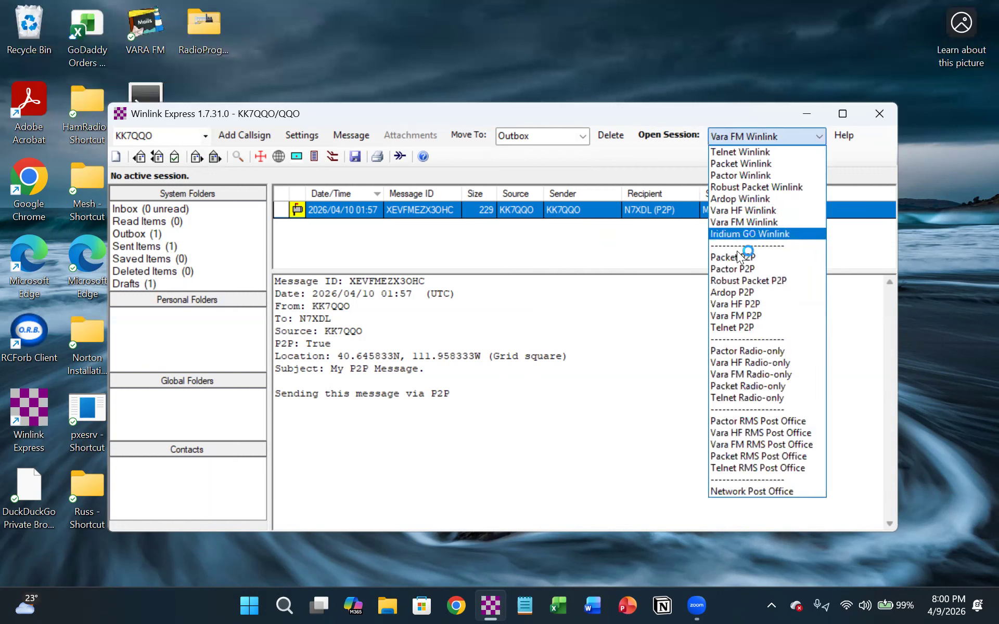
left_click(735, 316)
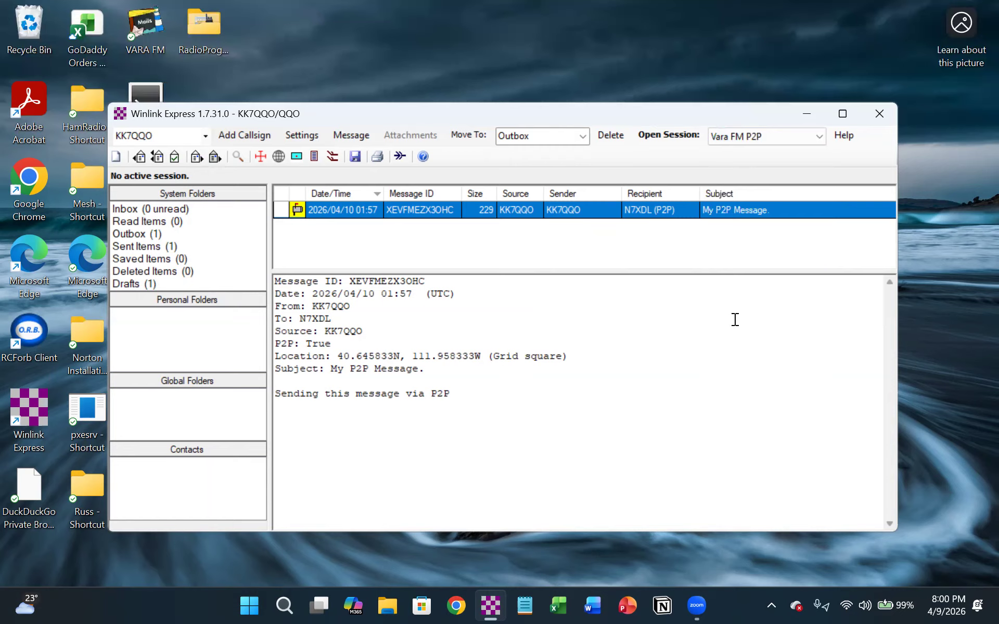
left_click(673, 135)
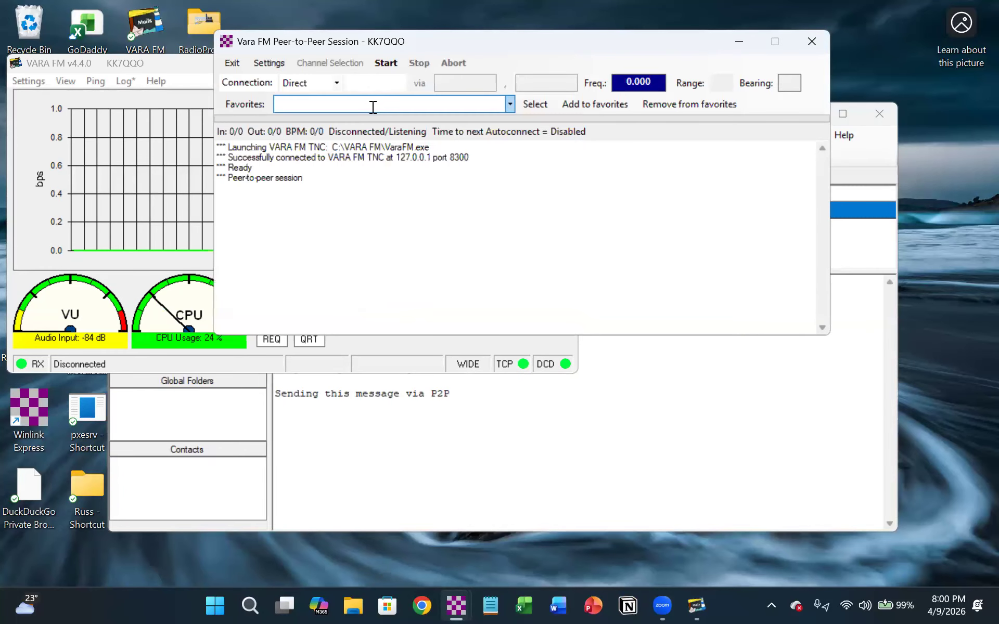
left_click(385, 62)
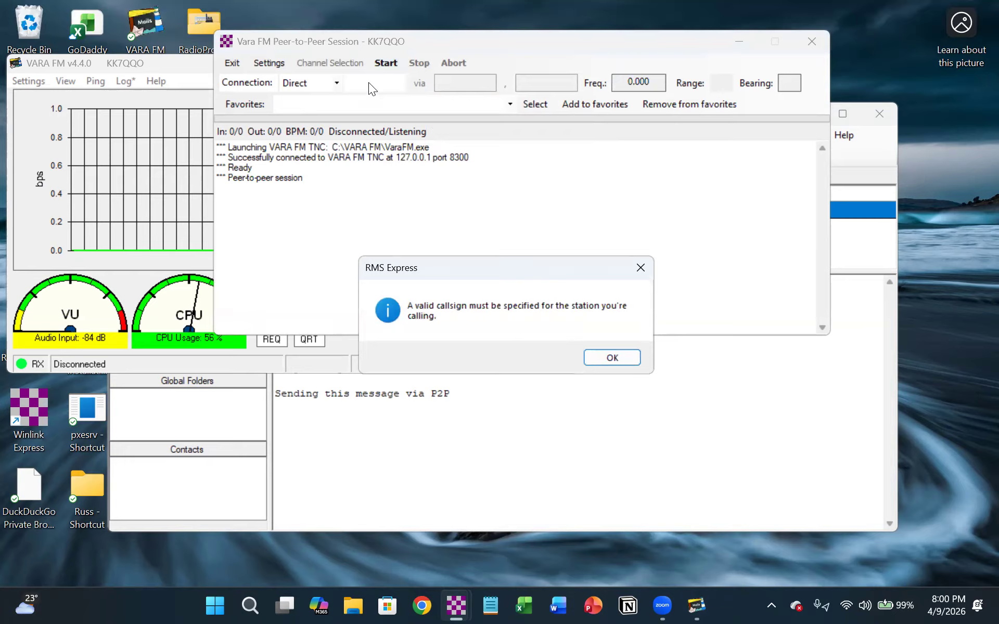
left_click(604, 359)
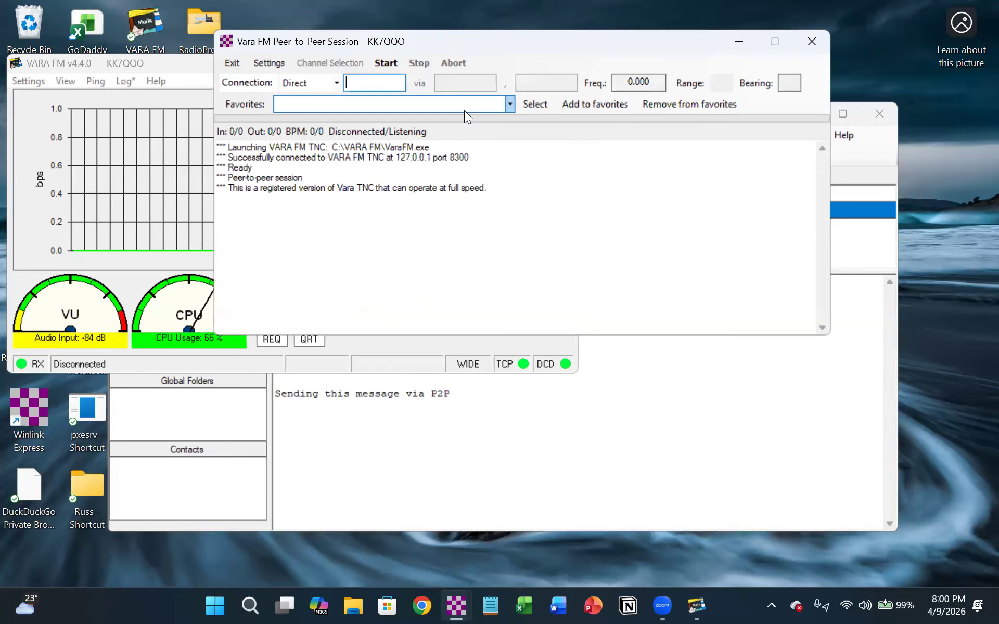
- Enter the peer station's call sign, set the frequency to 145.090, and start the peer-to-peer connection
type("N7XDL")
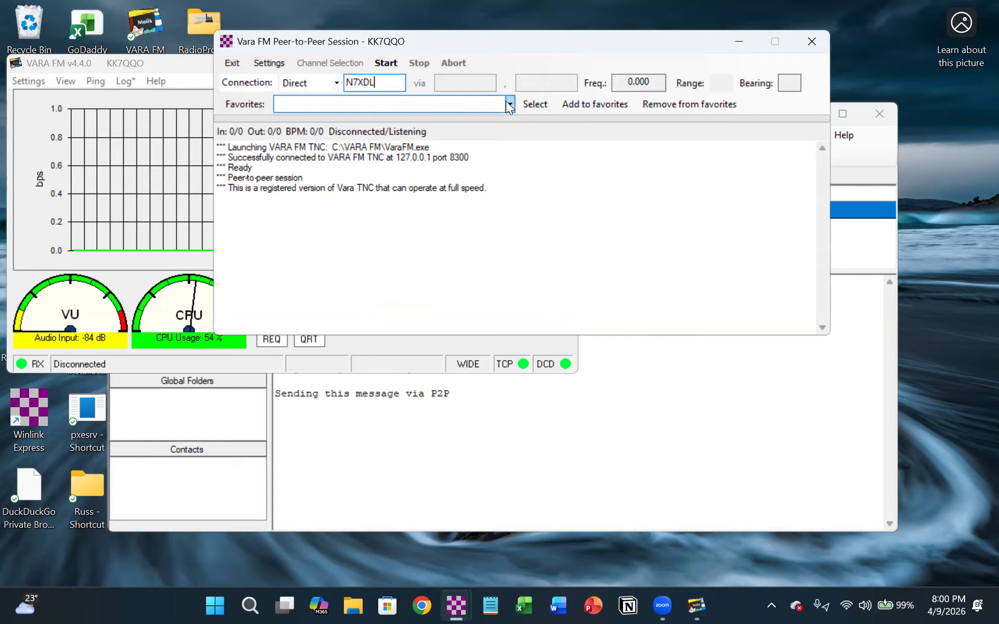
left_click_drag(628, 81, 682, 86)
type("145.")
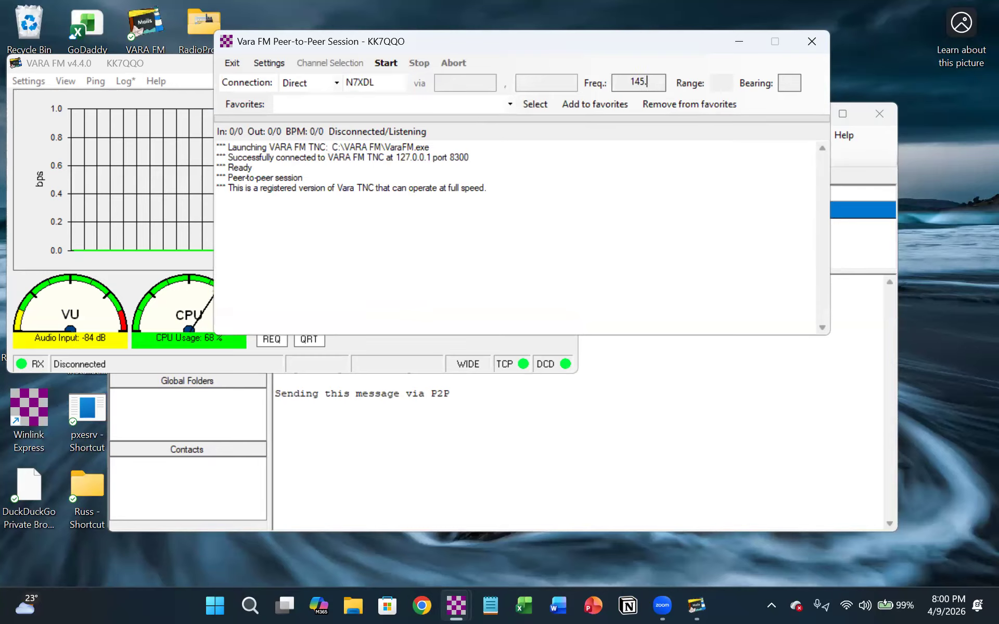
type("090")
left_click(396, 64)
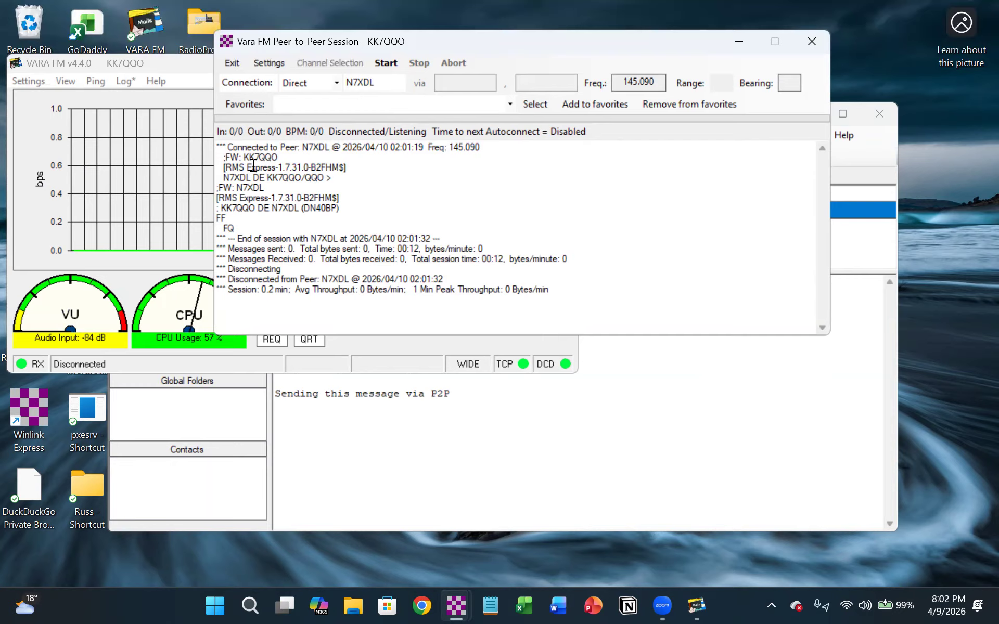
- Check the Inbox for incoming peer-to-peer messages and bring back the Vara FM Peer-to-Peer session log
left_click(379, 452)
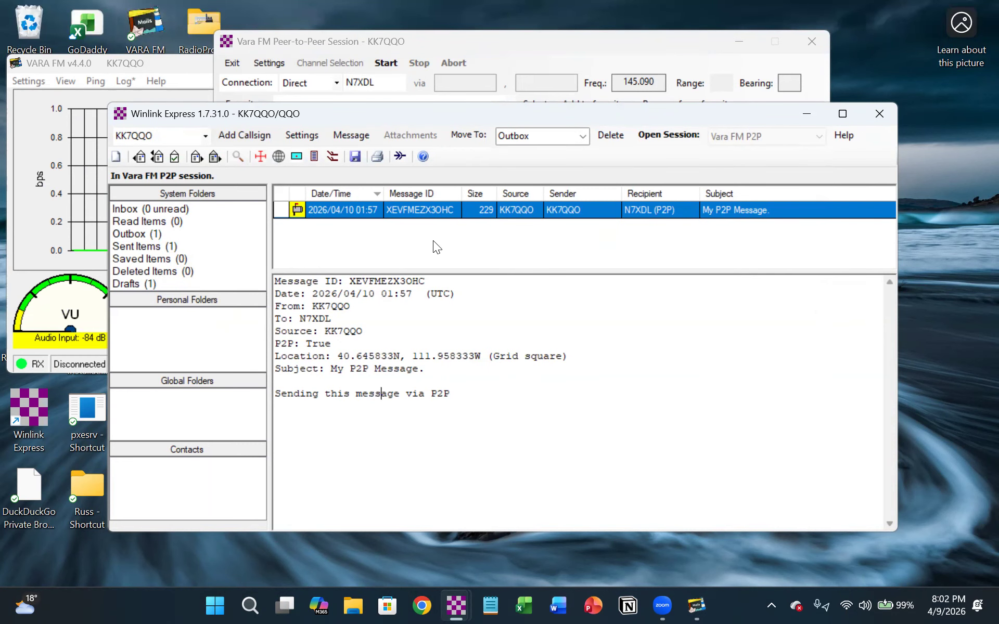
left_click(170, 208)
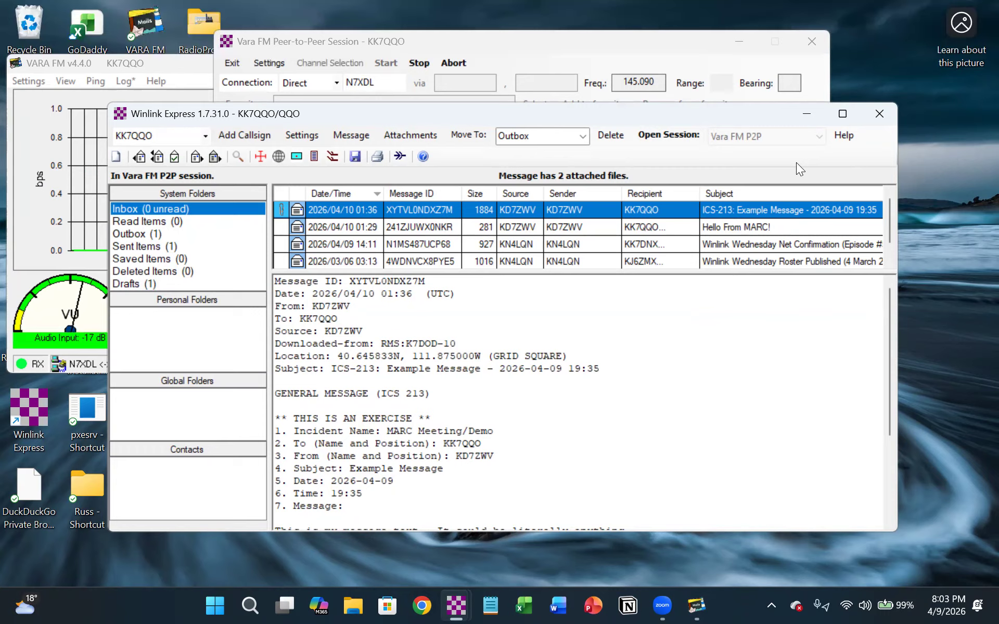
left_click(664, 41)
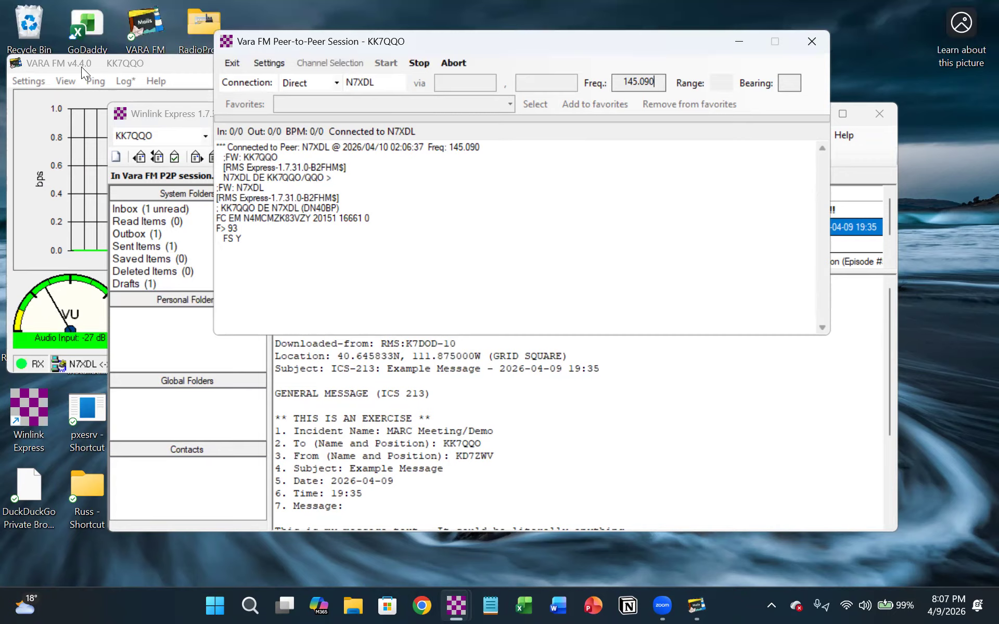
- Monitor the incoming transfer in the VARA FM modem and check the Winlink Express inbox for the received message
left_click(162, 60)
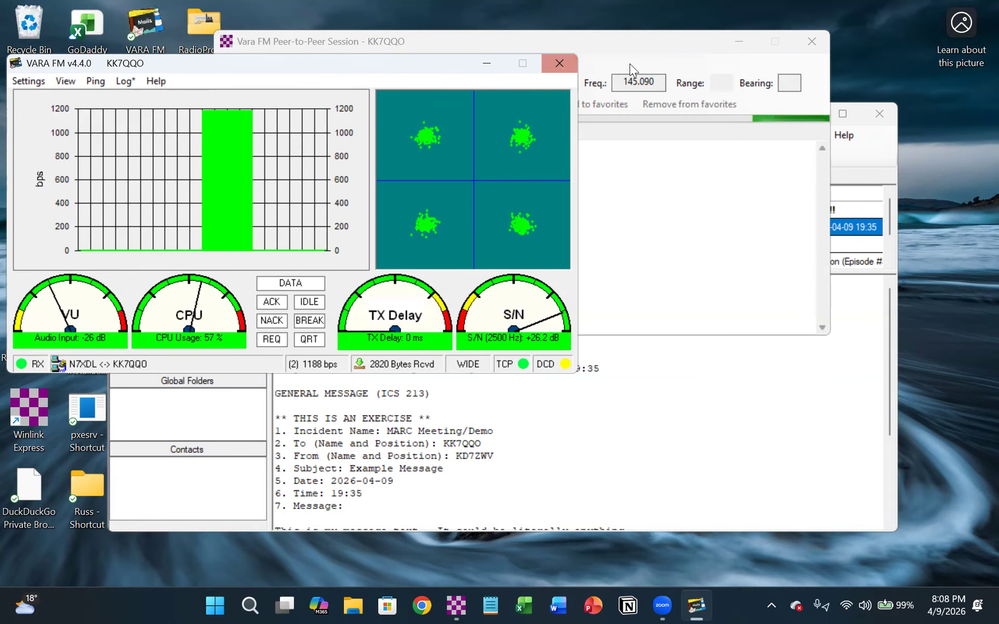
left_click(879, 136)
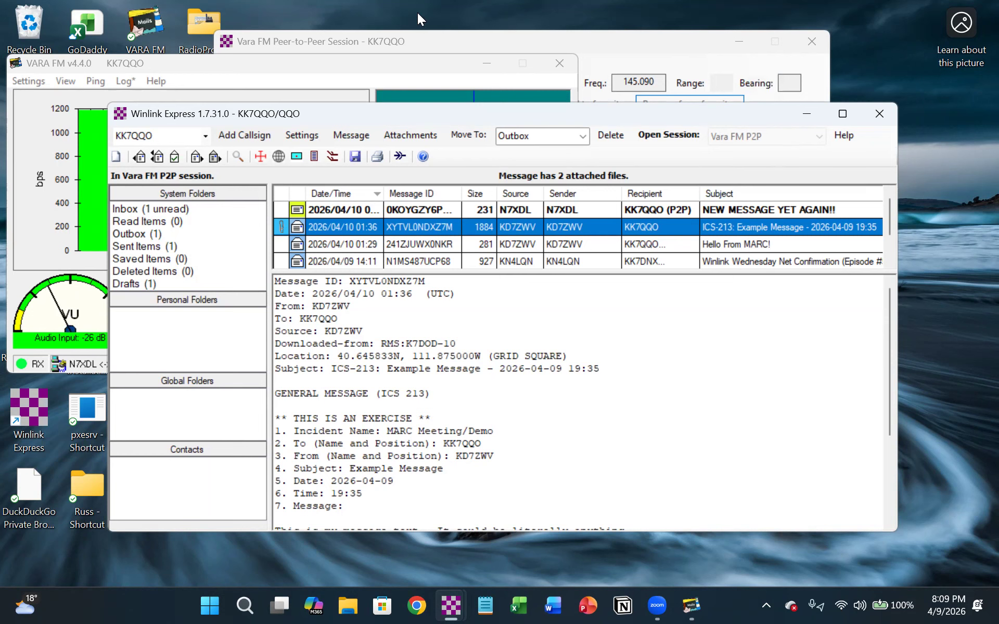
left_click(322, 64)
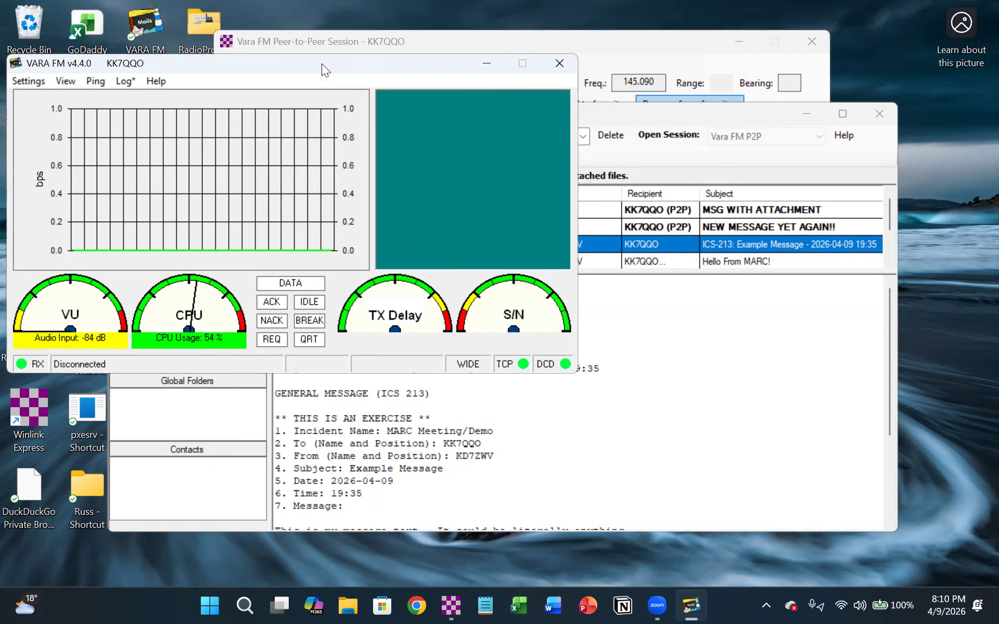
left_click(678, 115)
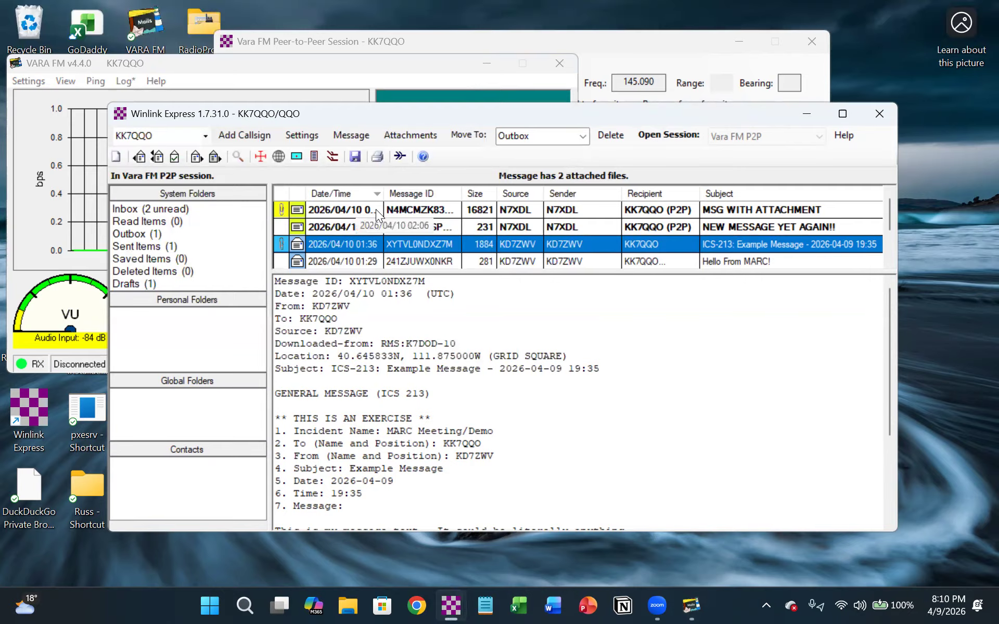
- Read the received message "MSG WITH ATTACHMENT" and open its attached file
left_click(473, 211)
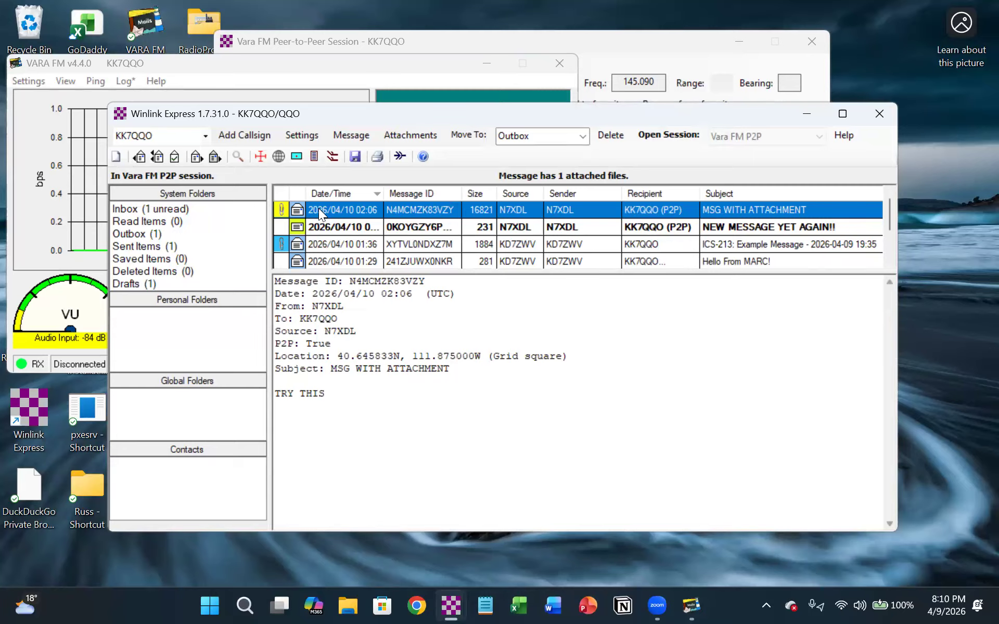
left_click(279, 209)
right_click(278, 208)
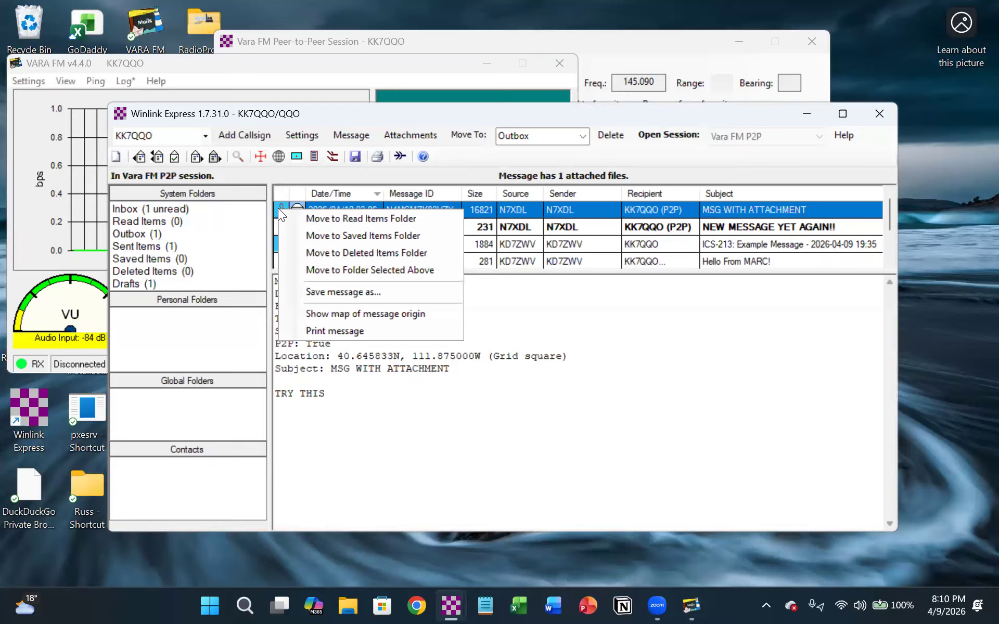
left_click(575, 379)
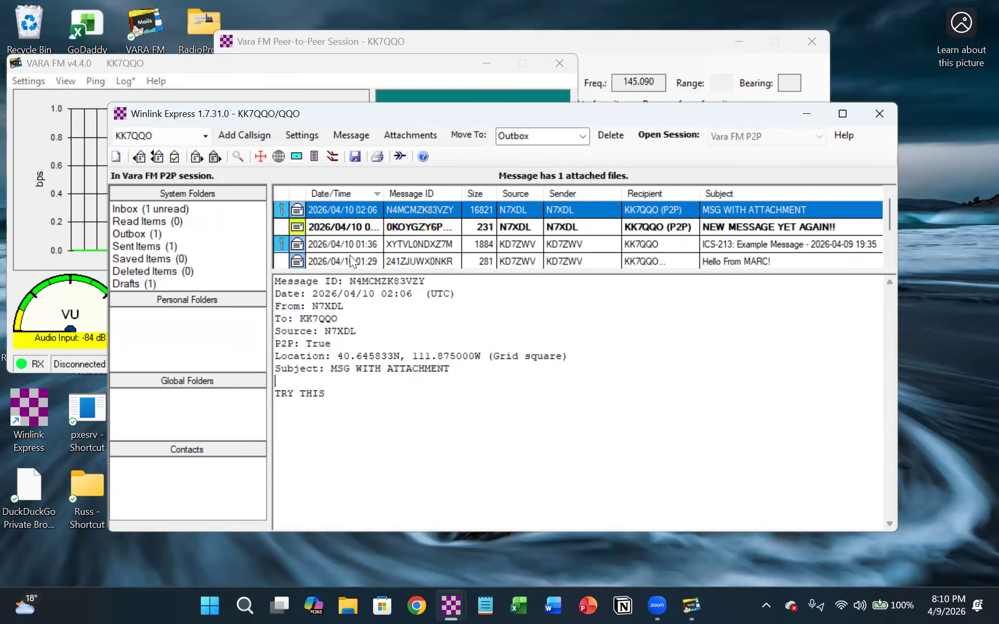
left_click(280, 206)
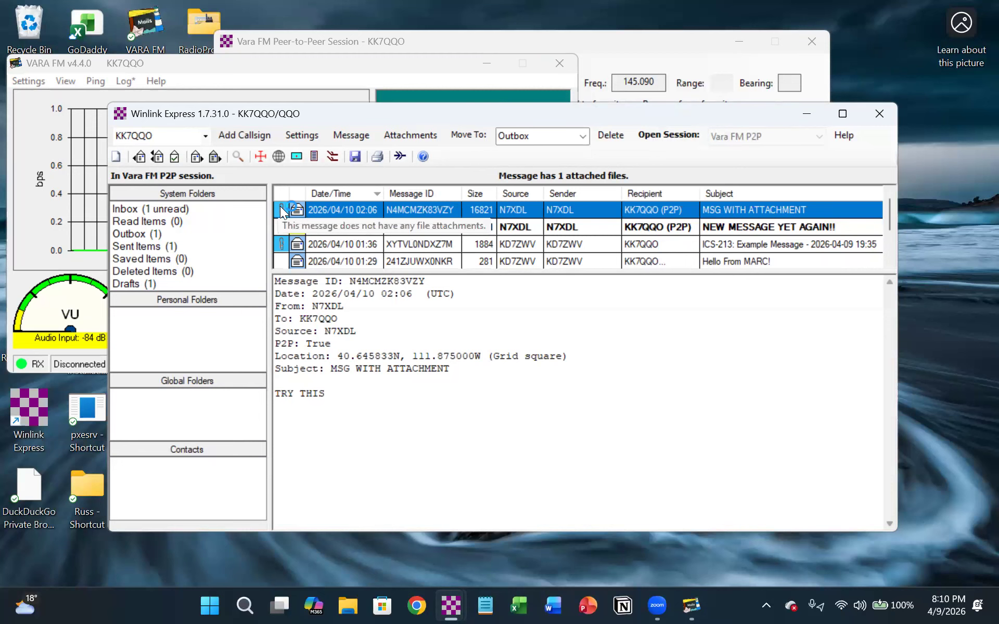
left_click(394, 114)
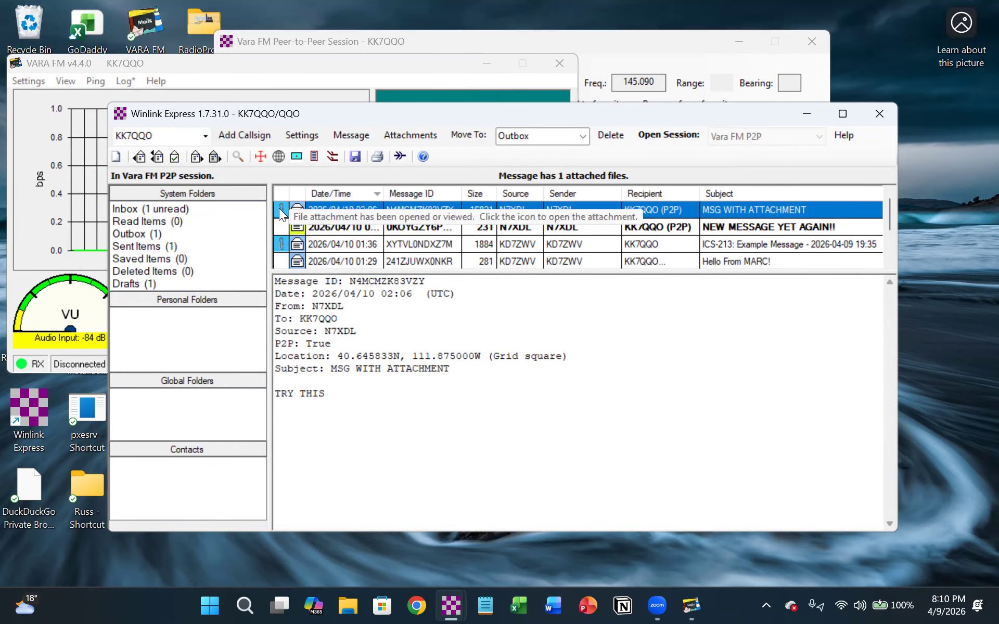
left_click(281, 213)
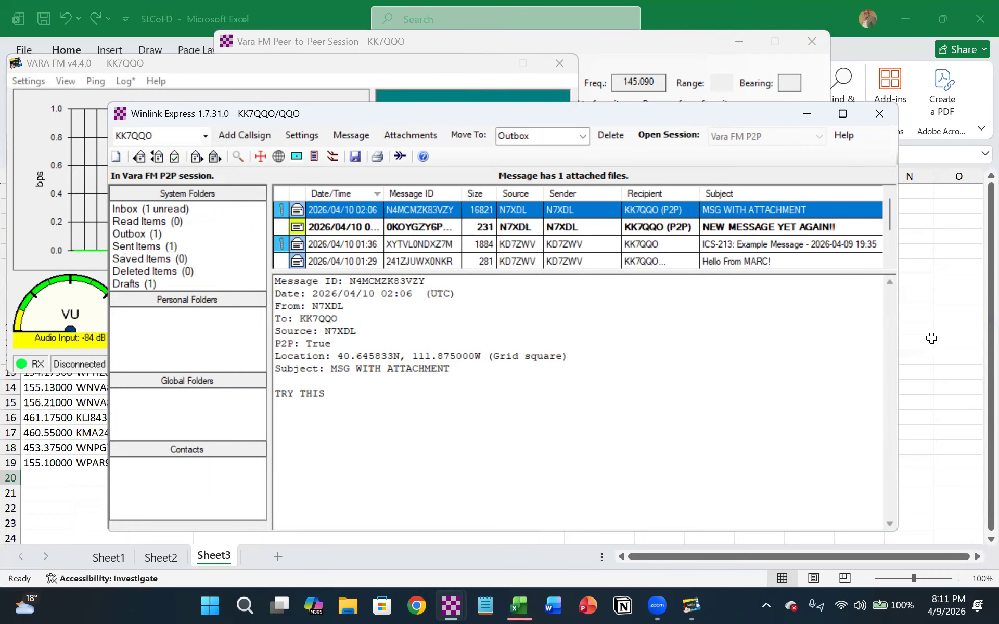
- Switch to Excel, look through Sheet3 of the attached SLCoFD workbook, and minimize it
left_click(831, 16)
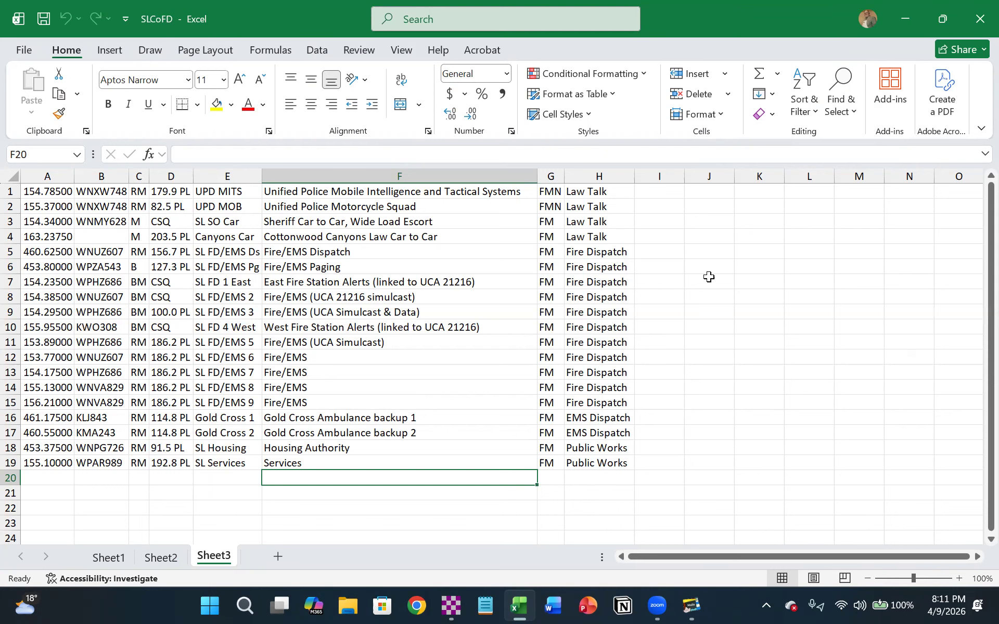
scroll(709, 277, "down", 2)
scroll(709, 277, "up", 2)
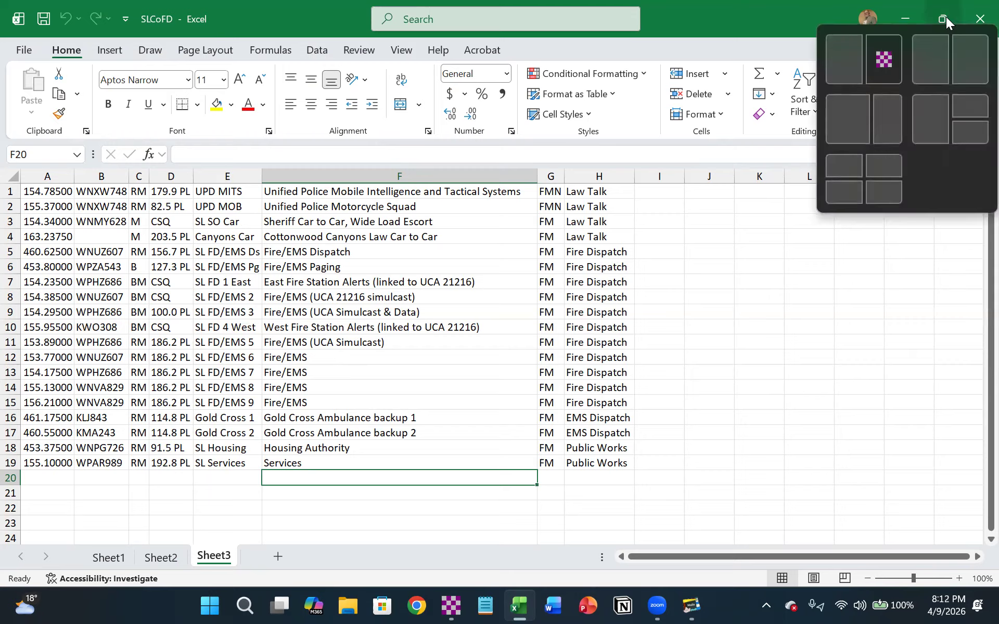
left_click(892, 14)
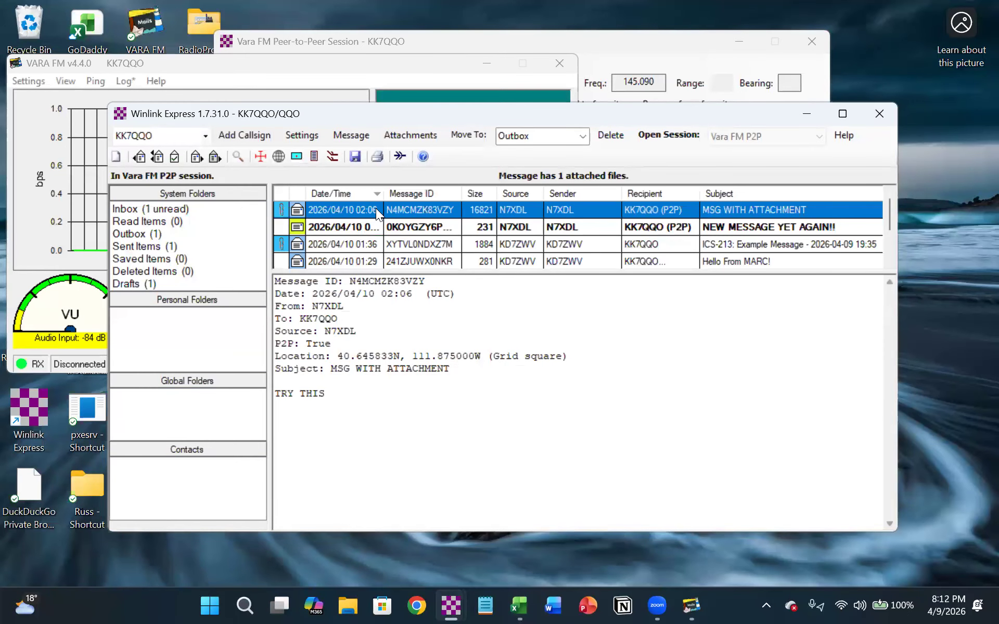
- Review and close the finished peer-to-peer session, and open a new Vara FM P2P session
left_click(420, 61)
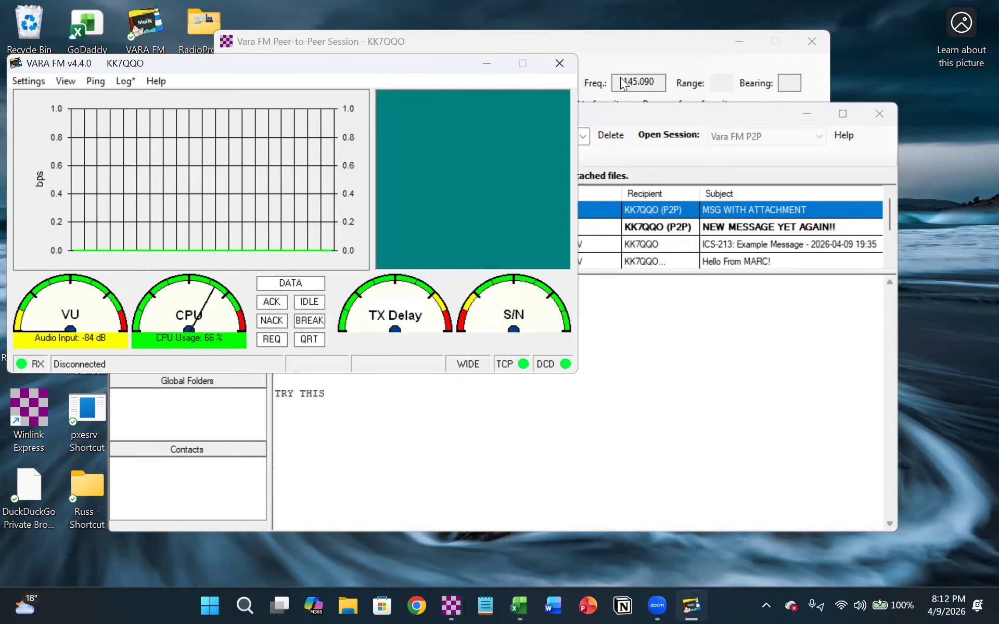
left_click(636, 43)
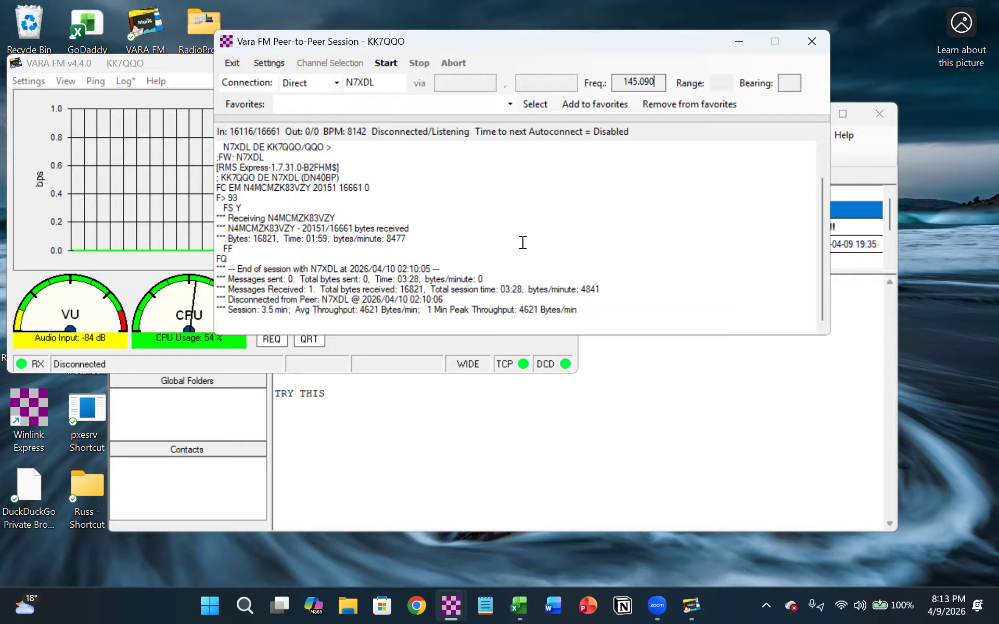
left_click(813, 41)
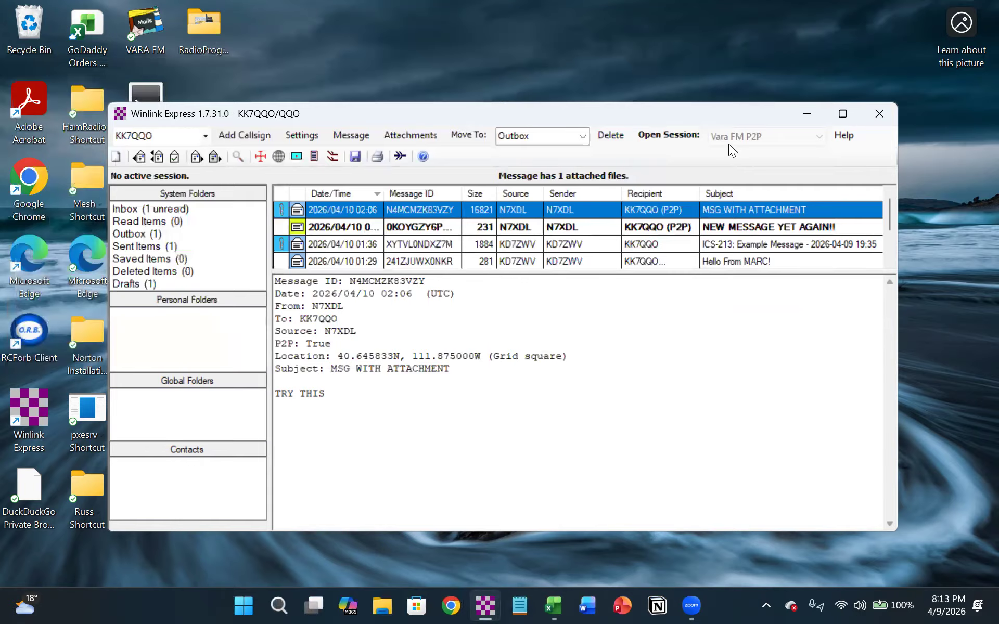
left_click(671, 135)
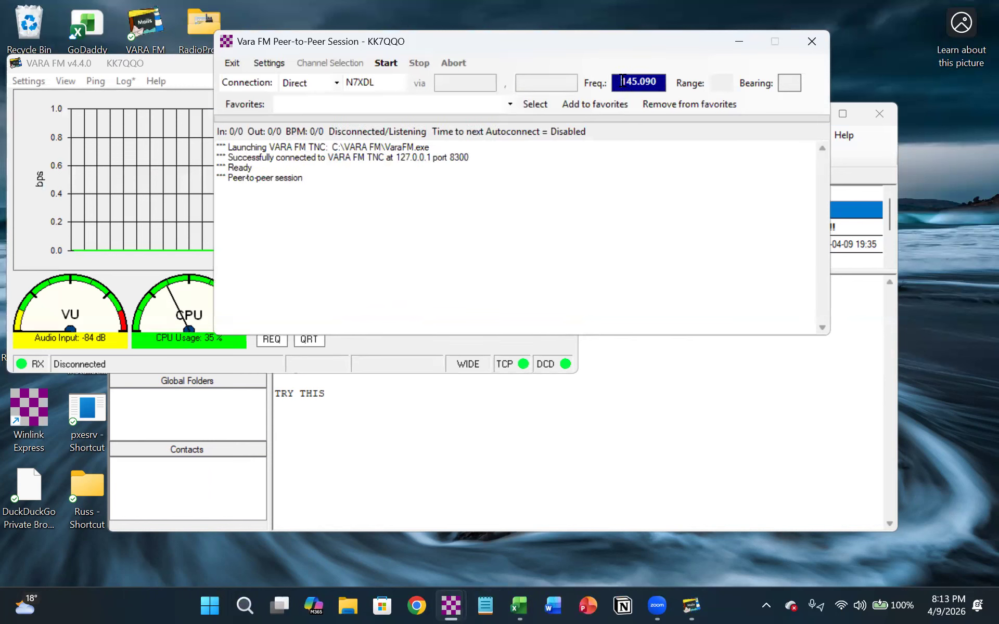
- Set the peer-to-peer session's frequency to 438.175
left_click_drag(621, 77, 666, 78)
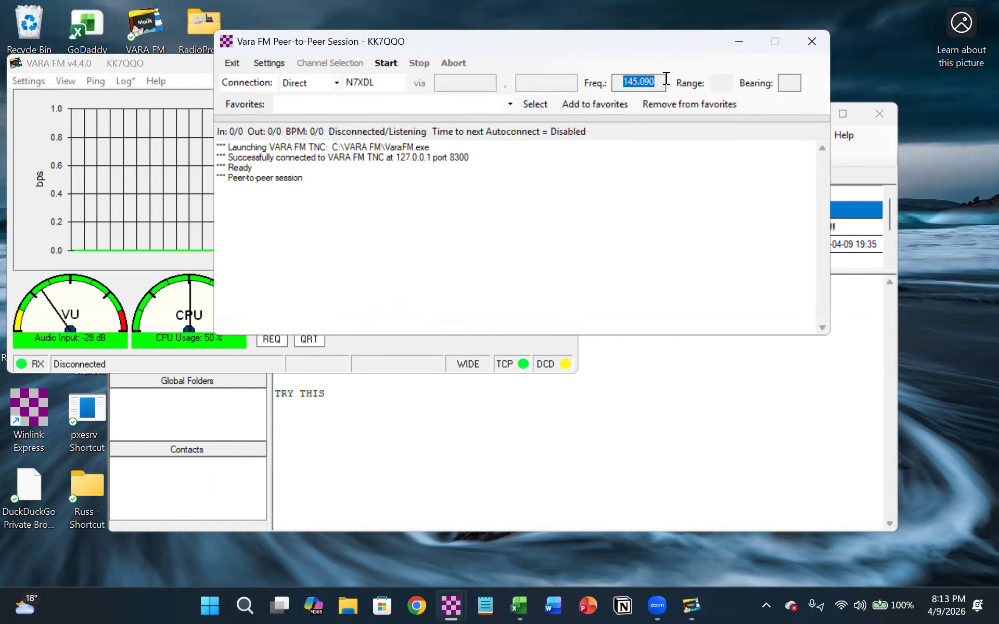
type("438")
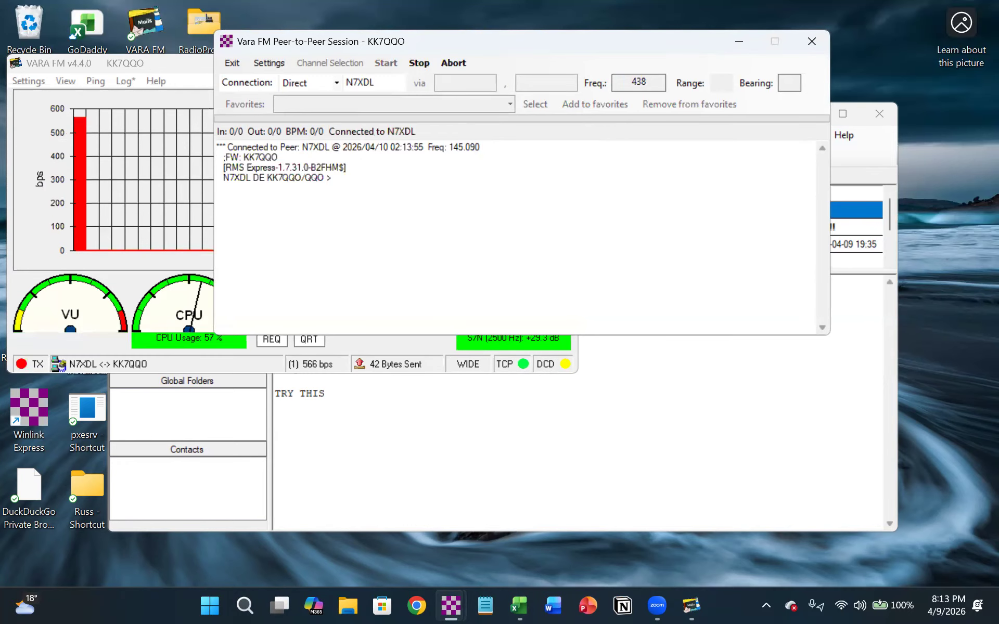
type(".175")
left_click(629, 211)
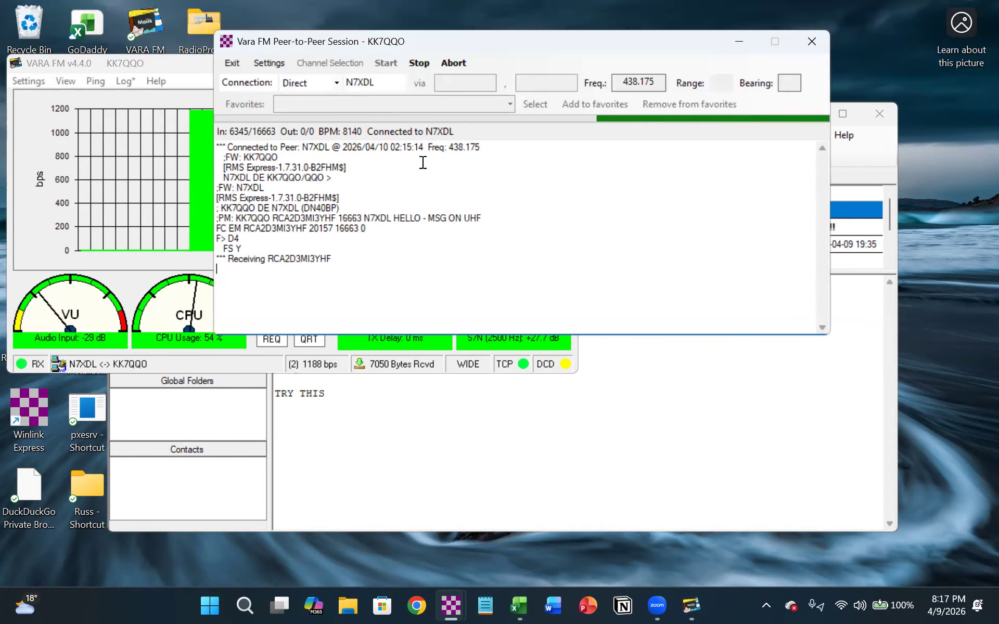
- Check the VARA FM modem's transfer status and close the modem to end the peer-to-peer session
left_click(164, 66)
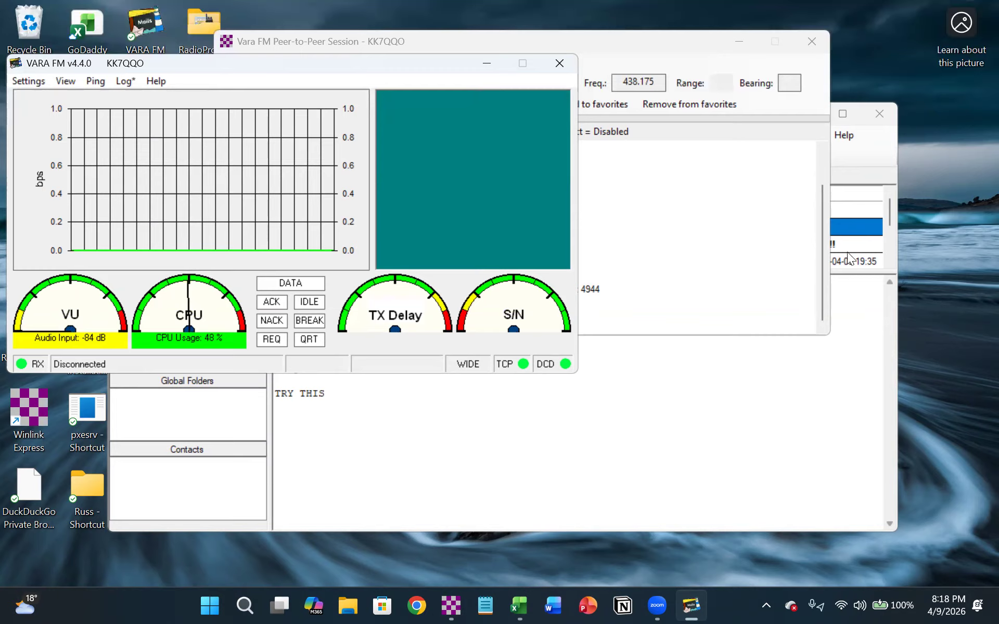
left_click(561, 62)
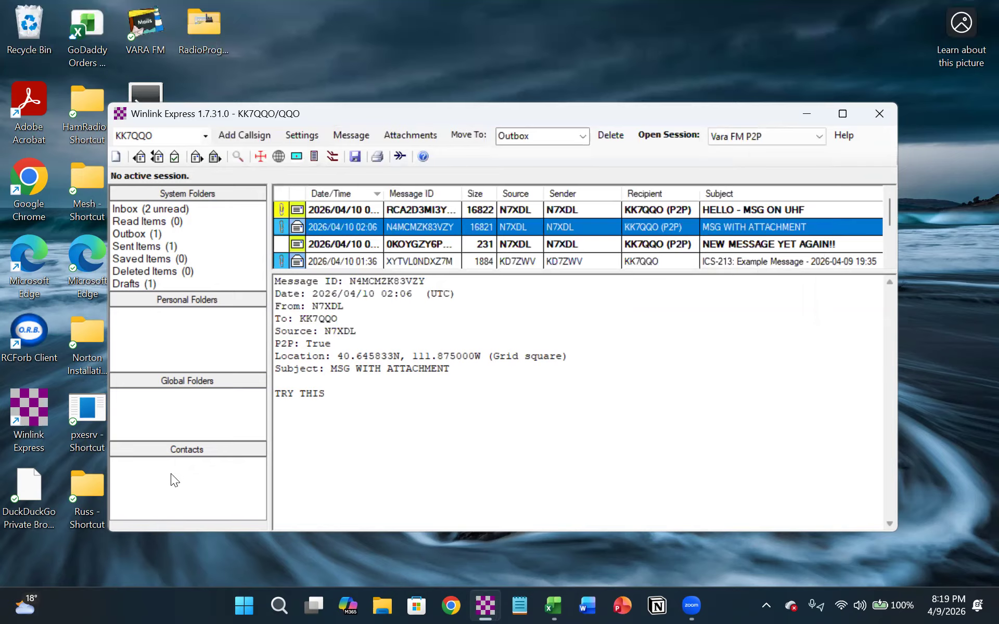
- Examine the commands available for the "MSG WITH ATTACHMENT" message and view it in its own window
left_click(353, 134)
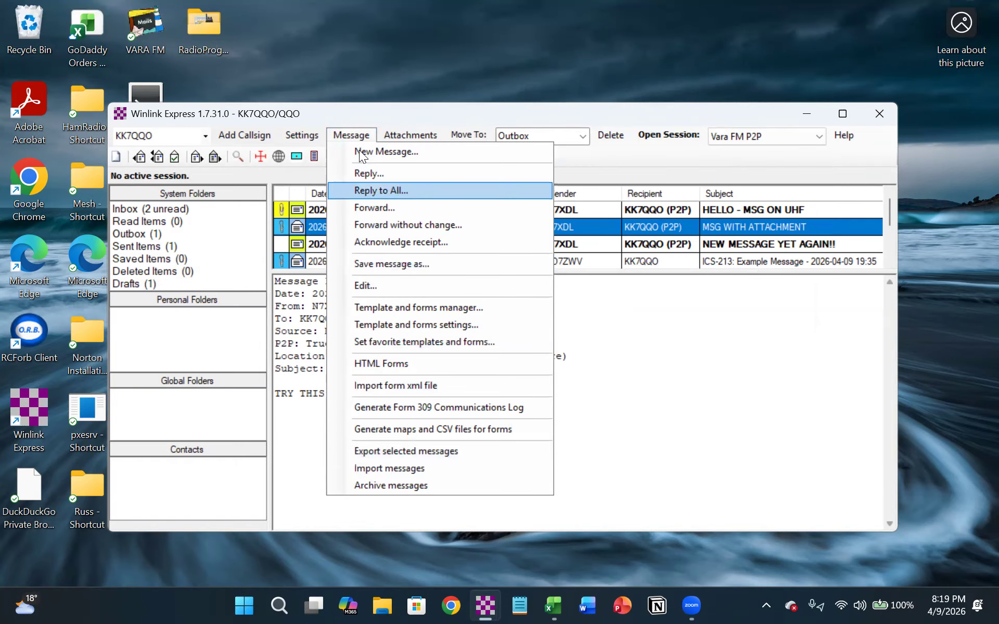
left_click(341, 121)
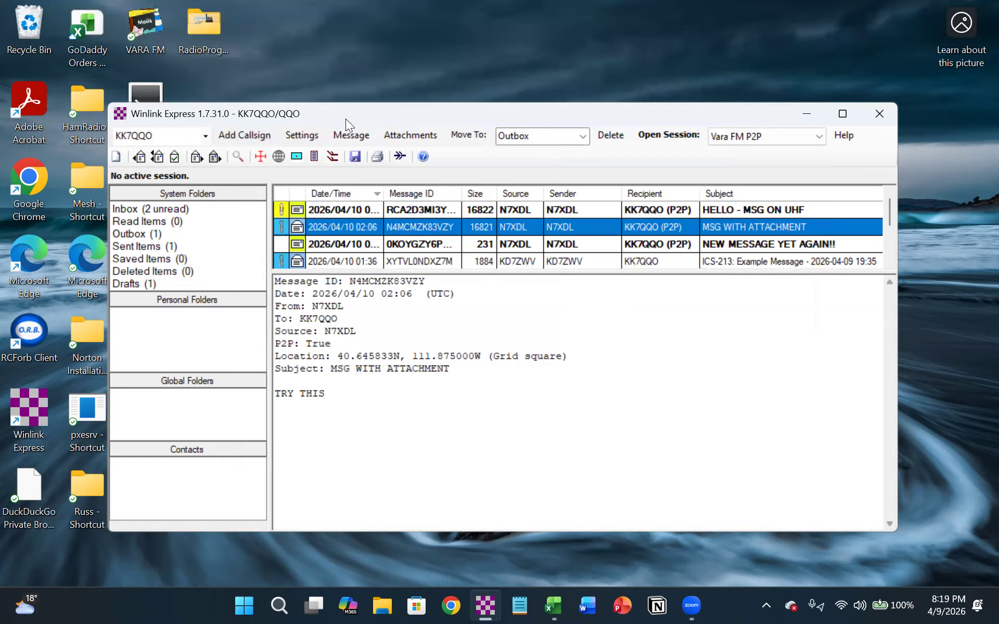
left_click(347, 135)
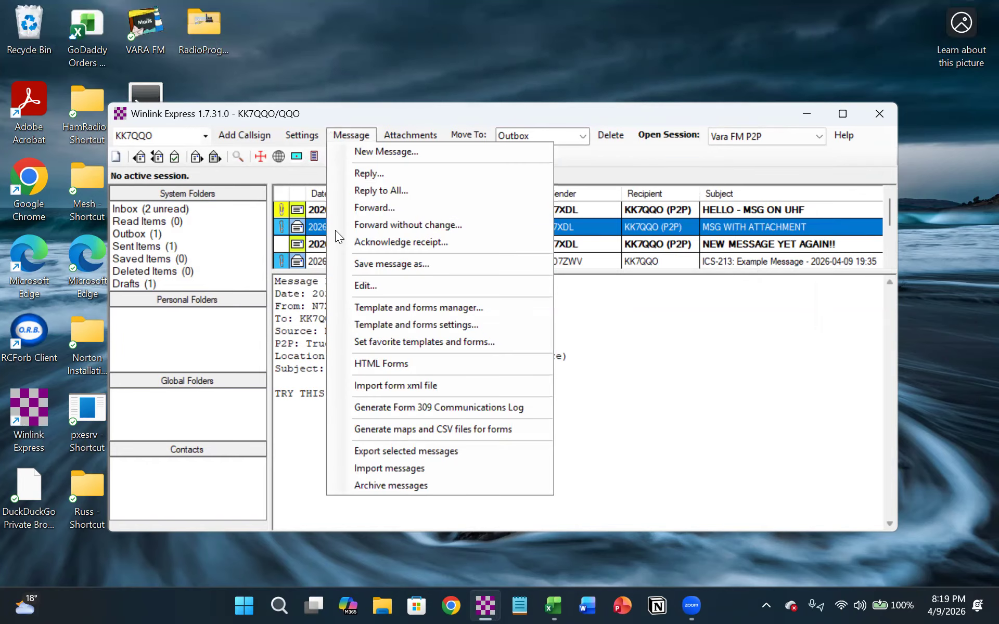
left_click(316, 228)
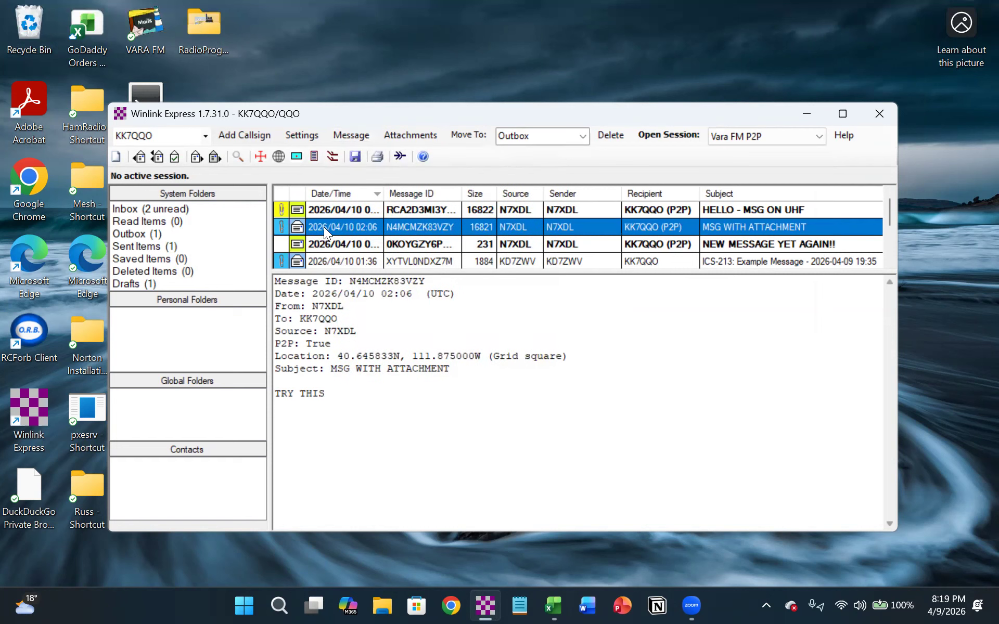
double_click(324, 227)
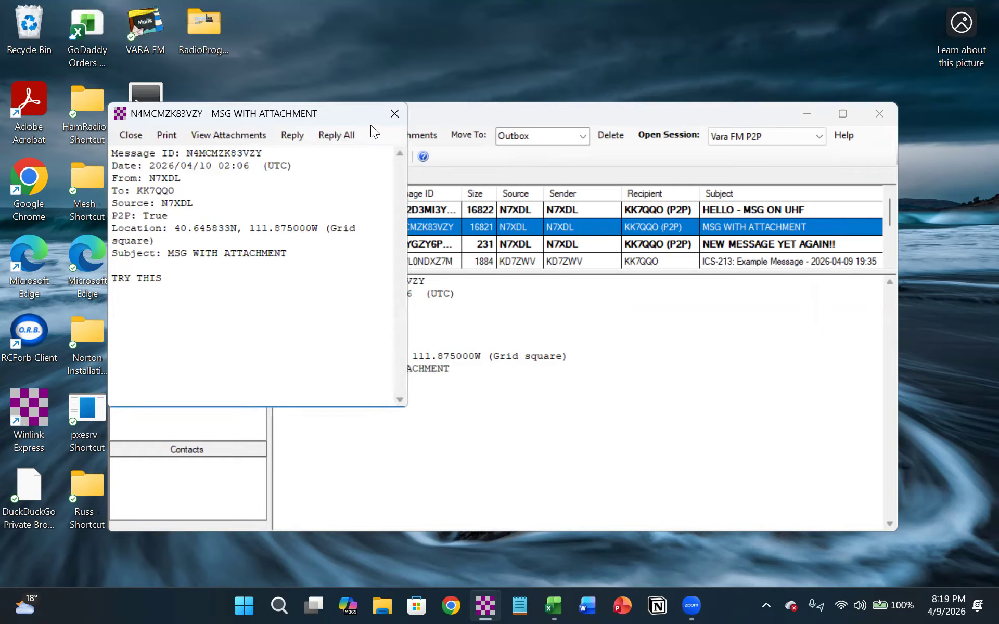
left_click(394, 113)
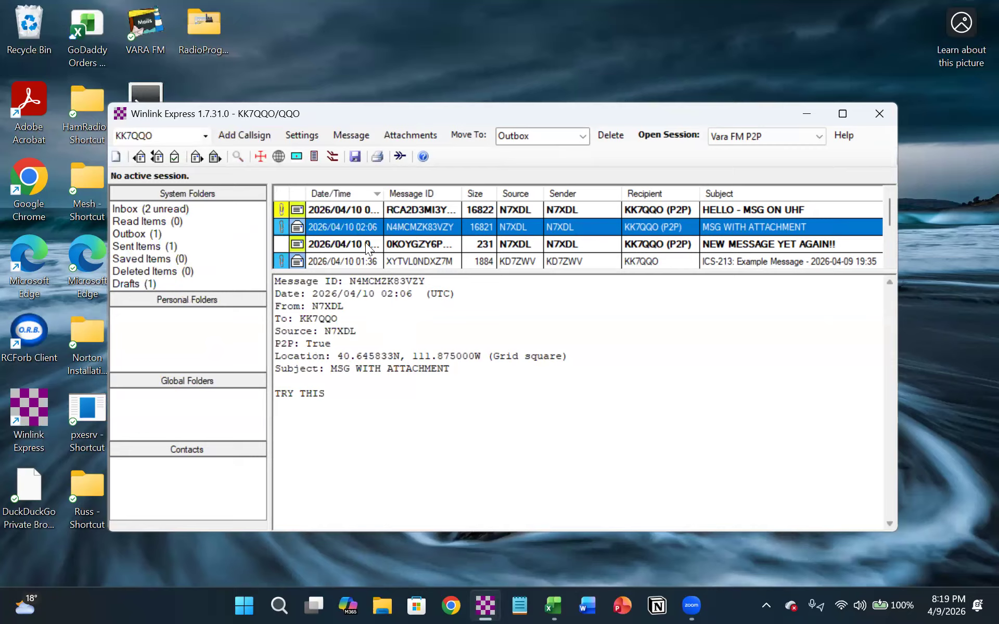
right_click(336, 226)
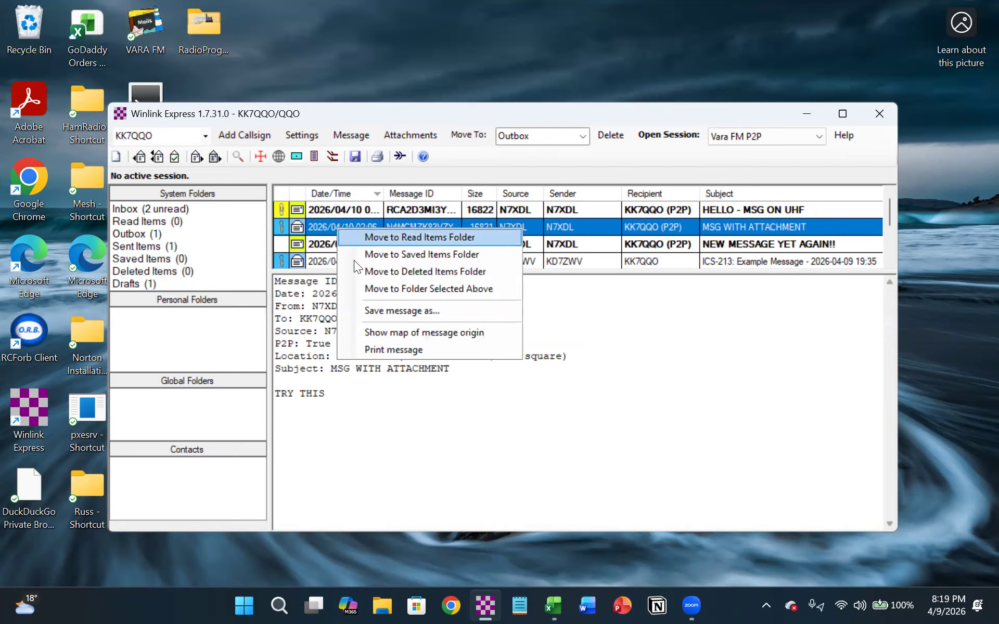
left_click(328, 229)
- Open the attachment of the "HELLO - MSG ON UHF" message and look through the SLCoFD.xlsx contents in Notepad
left_click(338, 209)
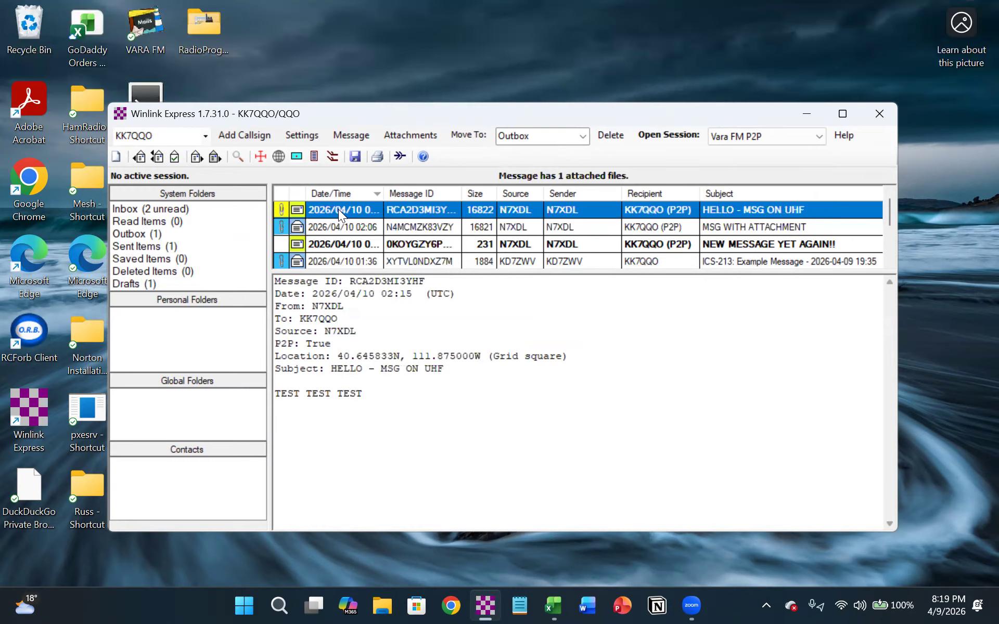
left_click(280, 210)
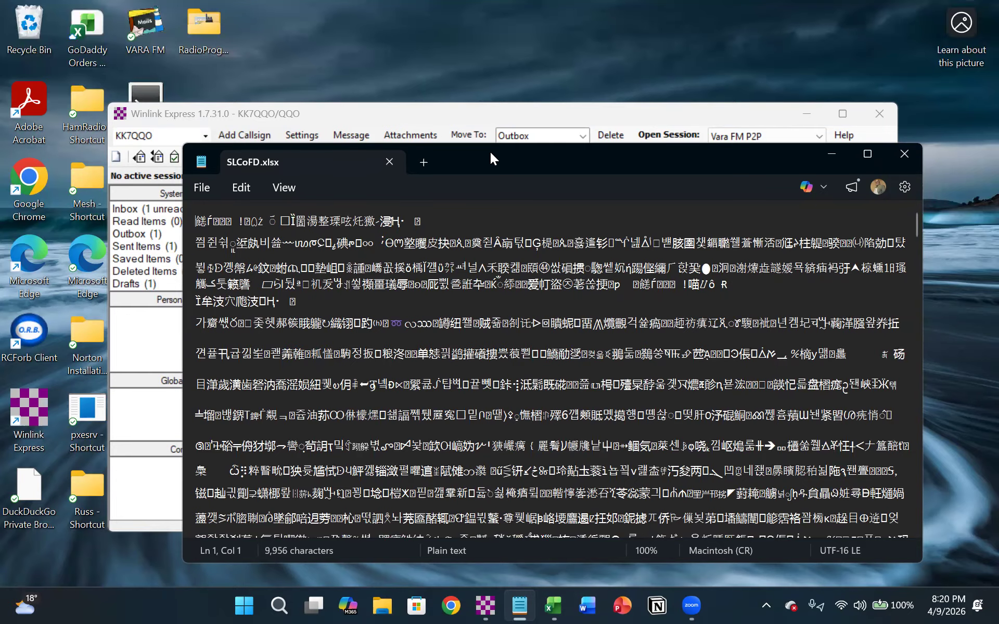
left_click_drag(489, 150, 485, 60)
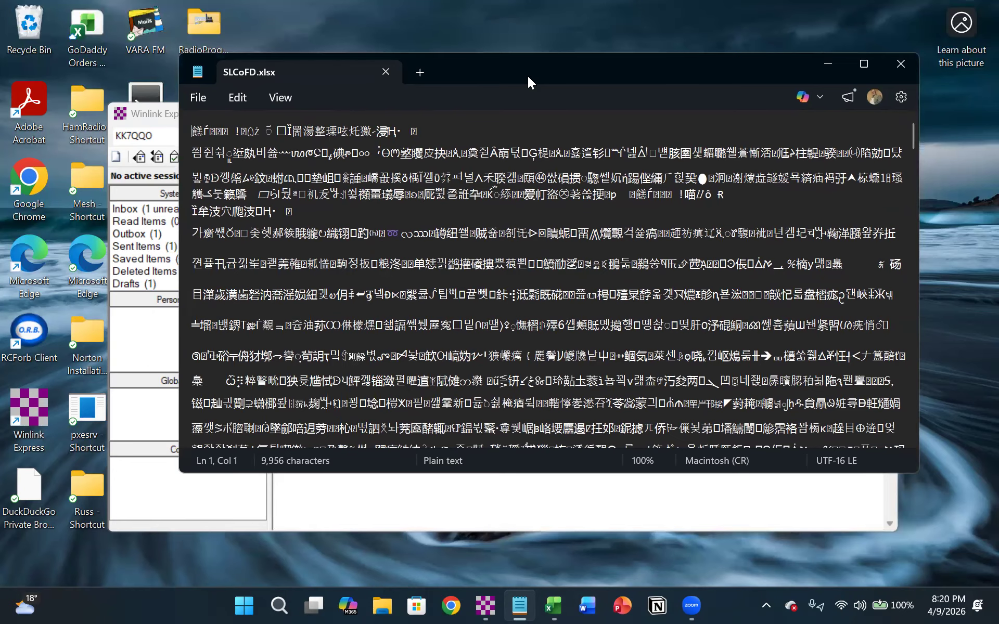
scroll(474, 206, "down", 1)
scroll(474, 205, "down", 3)
scroll(473, 212, "down", 6)
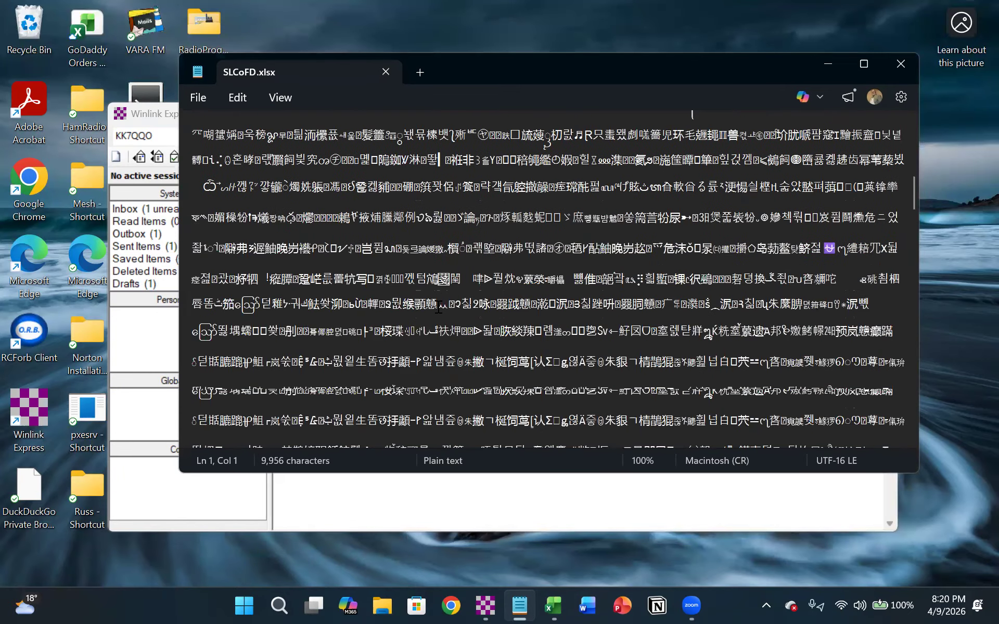
scroll(439, 307, "down", 1)
scroll(439, 307, "down", 3)
scroll(439, 306, "down", 2)
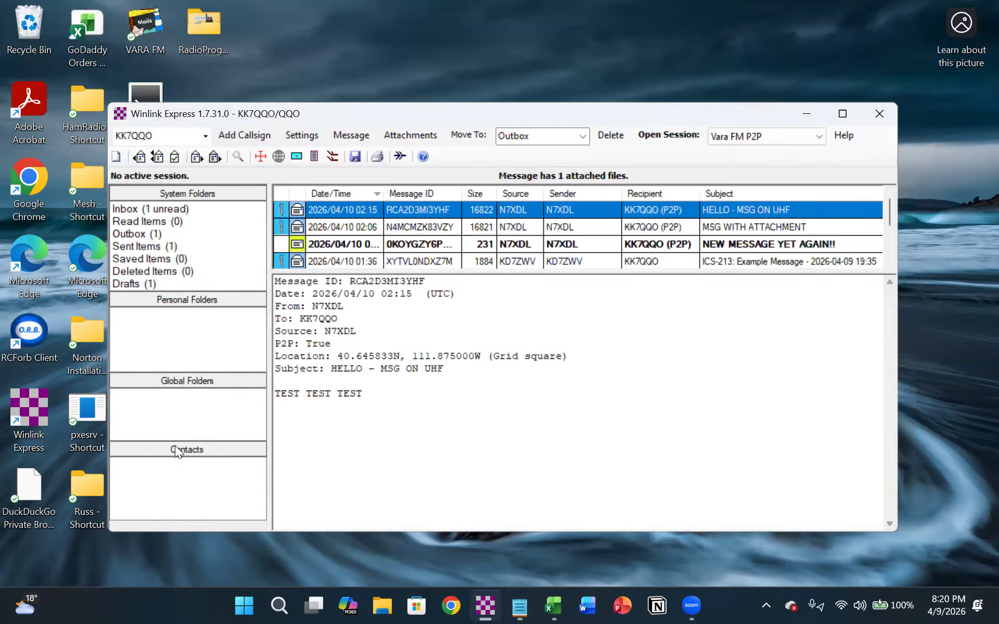
- Open the contacts editor and save a new contact with the first person's name and their call sign as the e-mail address
left_click(176, 450)
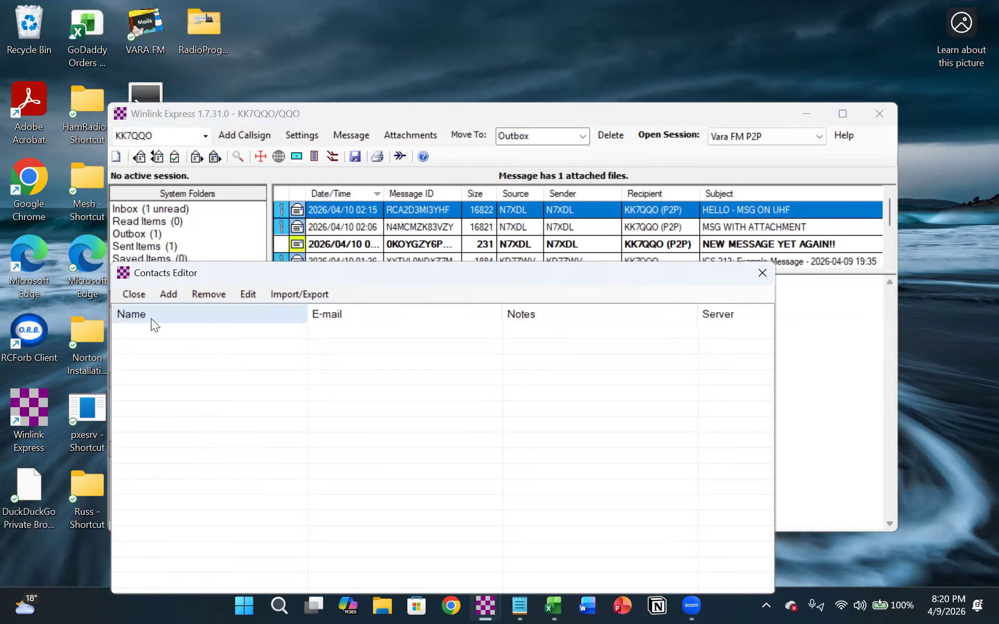
left_click(169, 294)
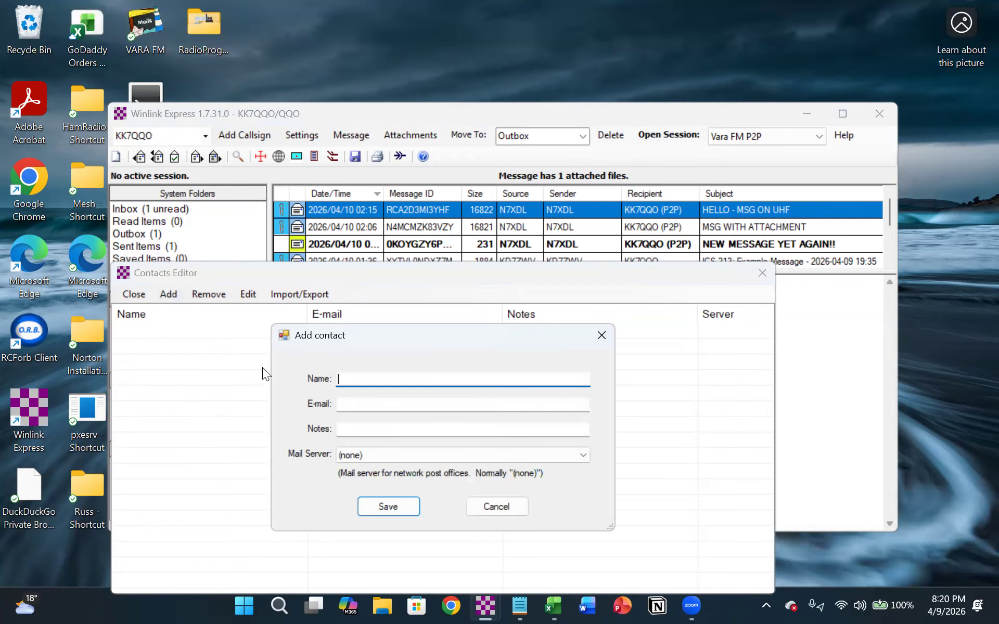
type("Rod")
key("Tab")
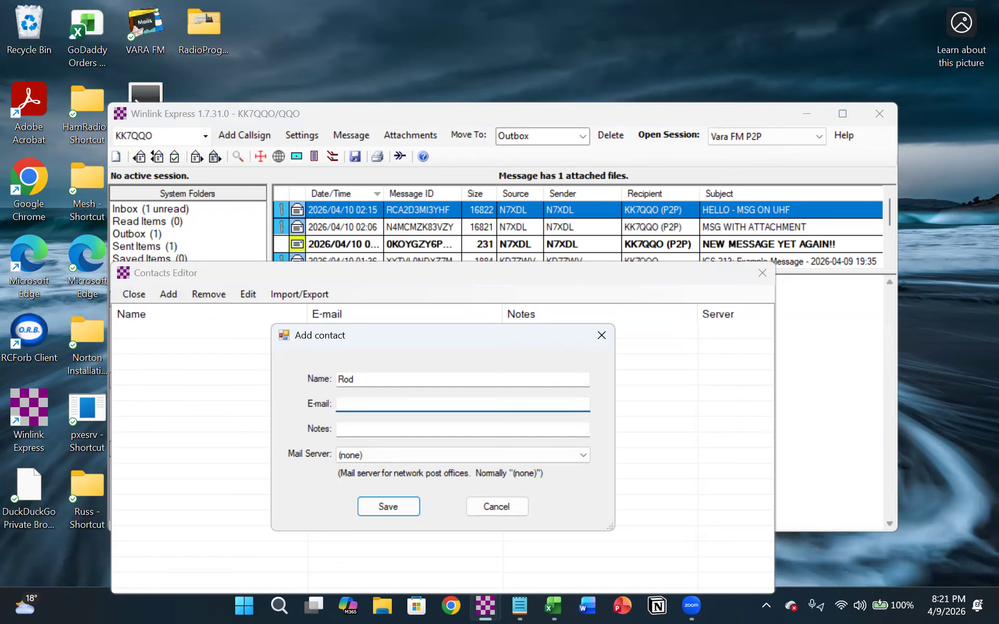
type("KG7RCF")
left_click(370, 504)
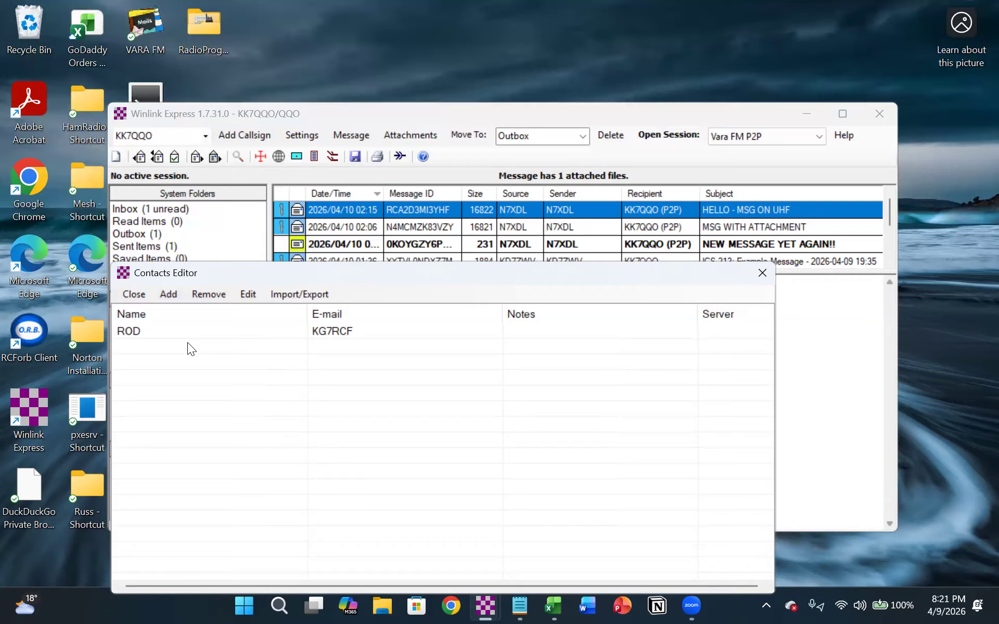
- Add a second contact with the person's name and regular internet e-mail address, and acknowledge the whitelist notice
left_click(169, 295)
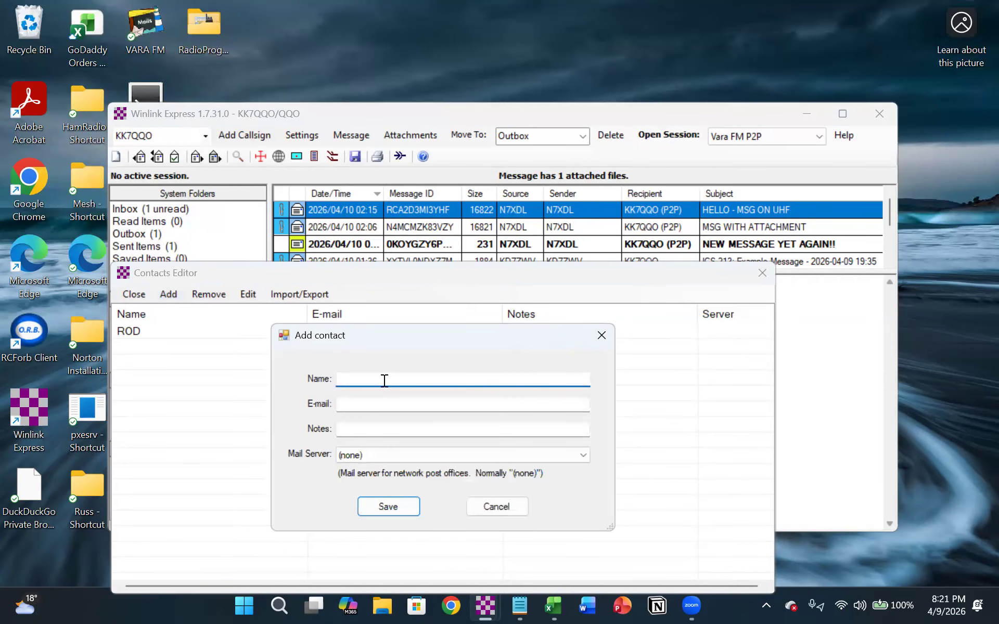
type("Russ")
key("Tab")
type("q")
key("BackSpace")
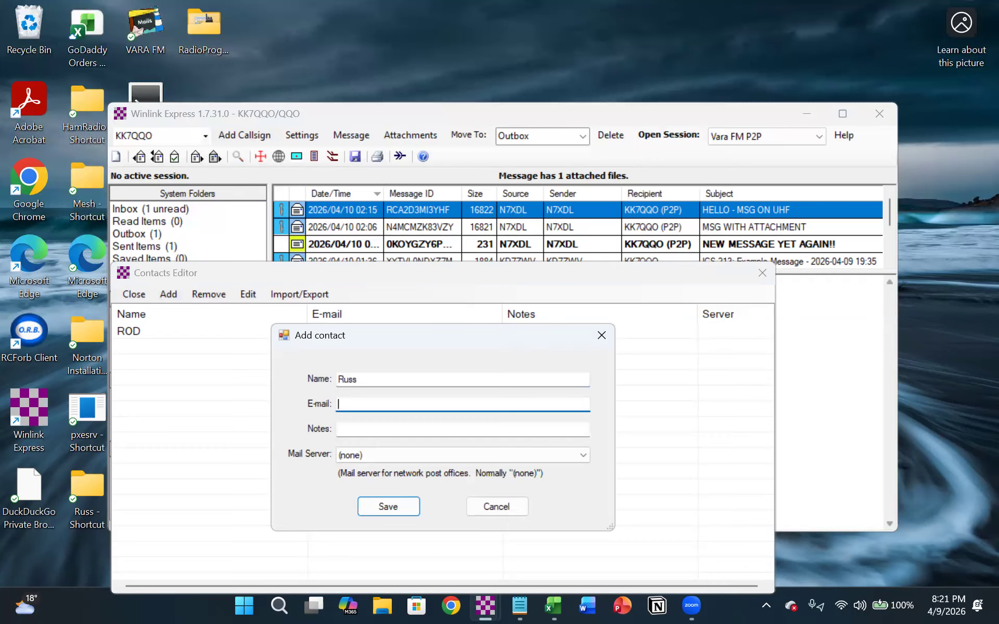
left_click(381, 506)
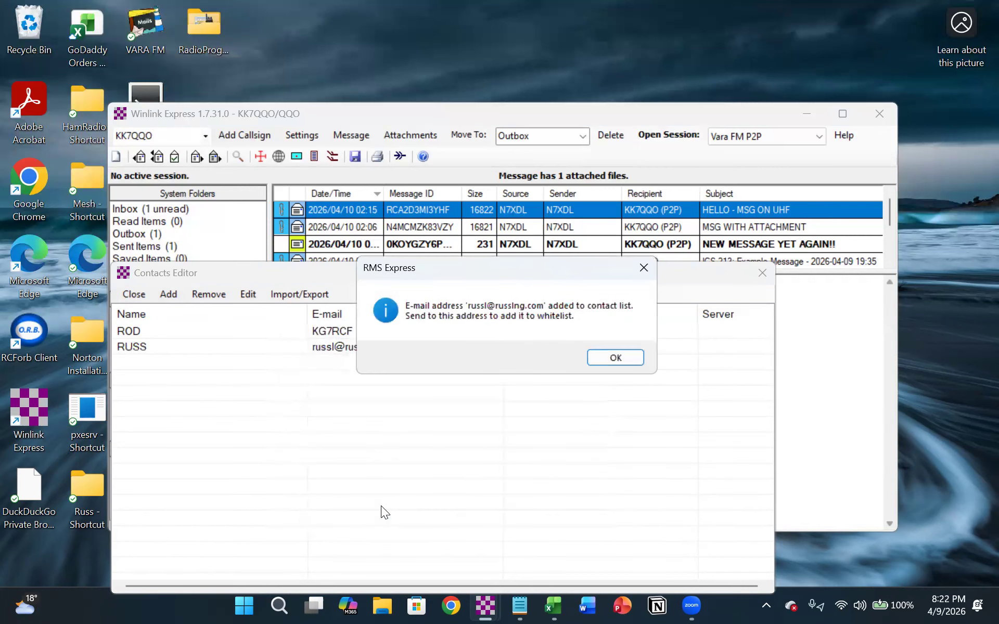
left_click(596, 358)
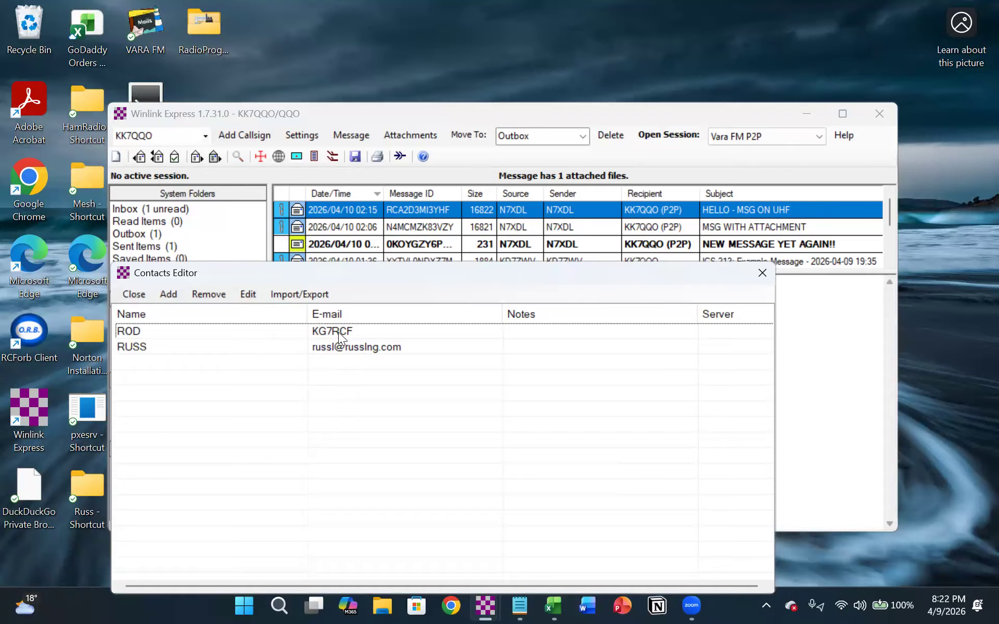
- Edit the call-sign contact to add the note "Fox hunter extrodinare." and save it
double_click(136, 328)
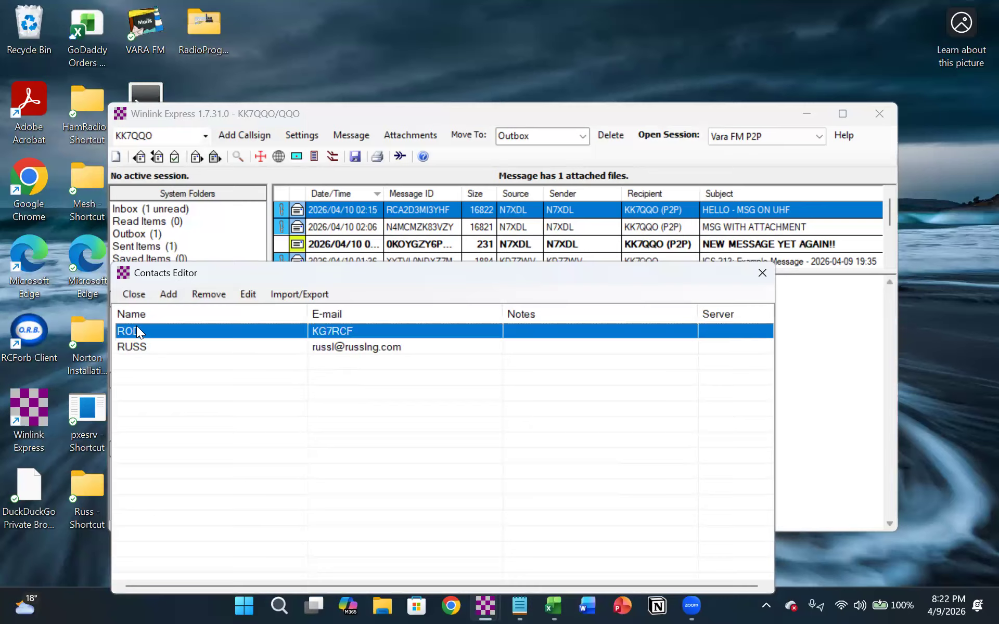
left_click(403, 432)
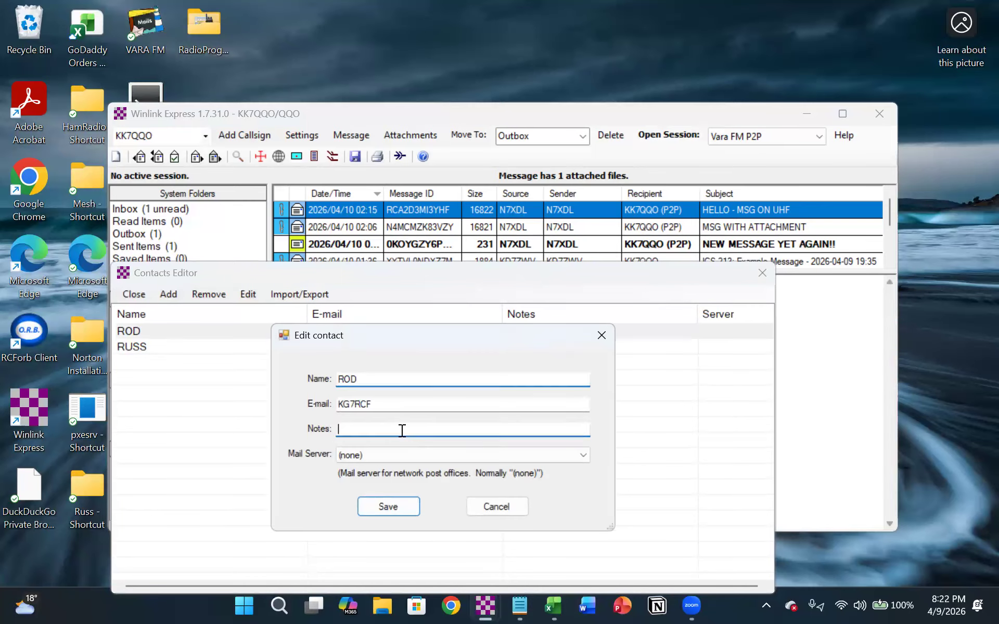
type("Fo")
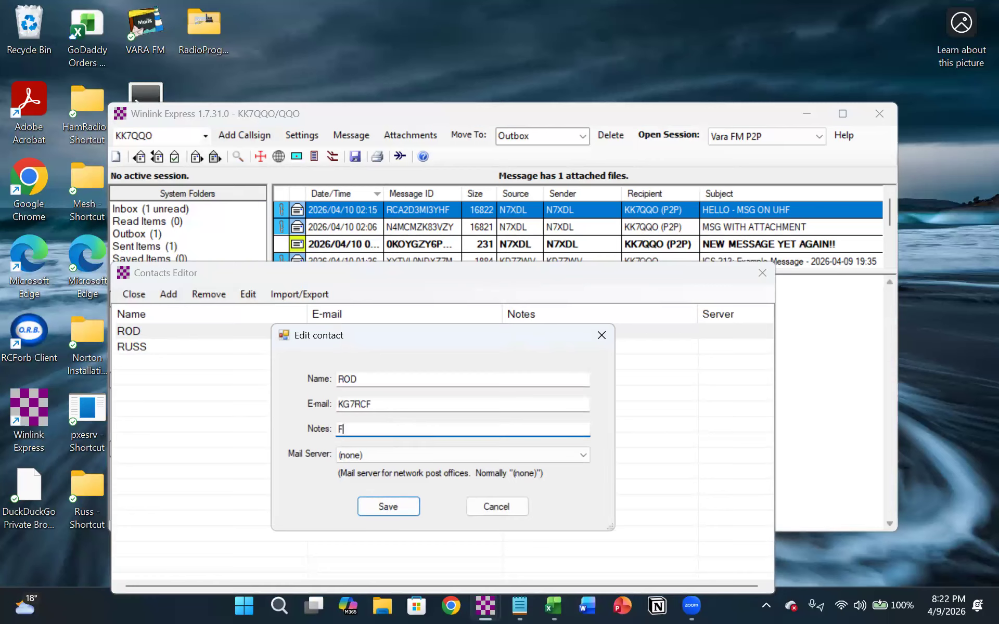
type("hunter extrodinare.")
left_click(367, 502)
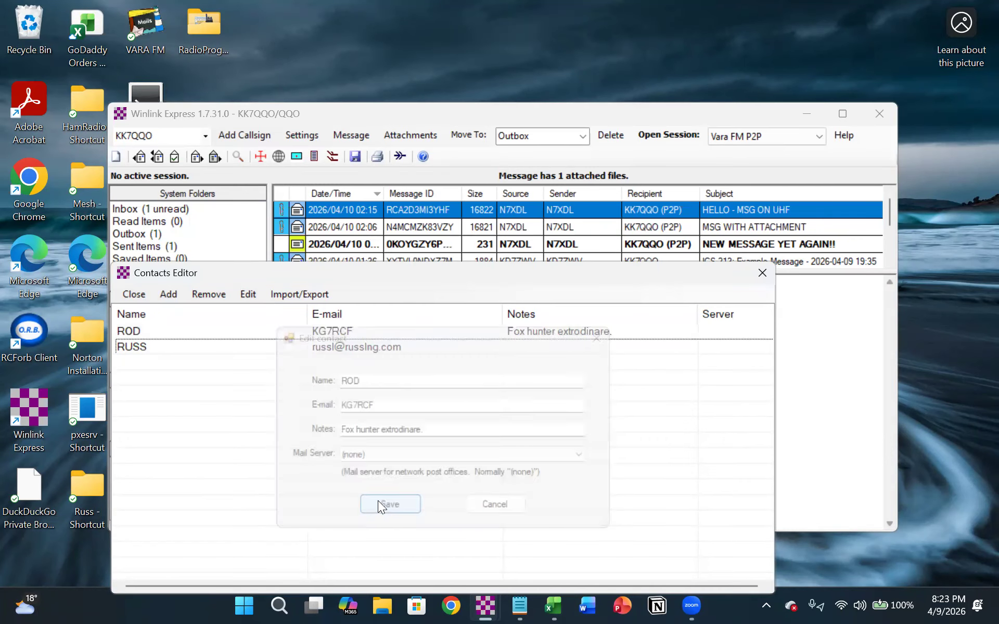
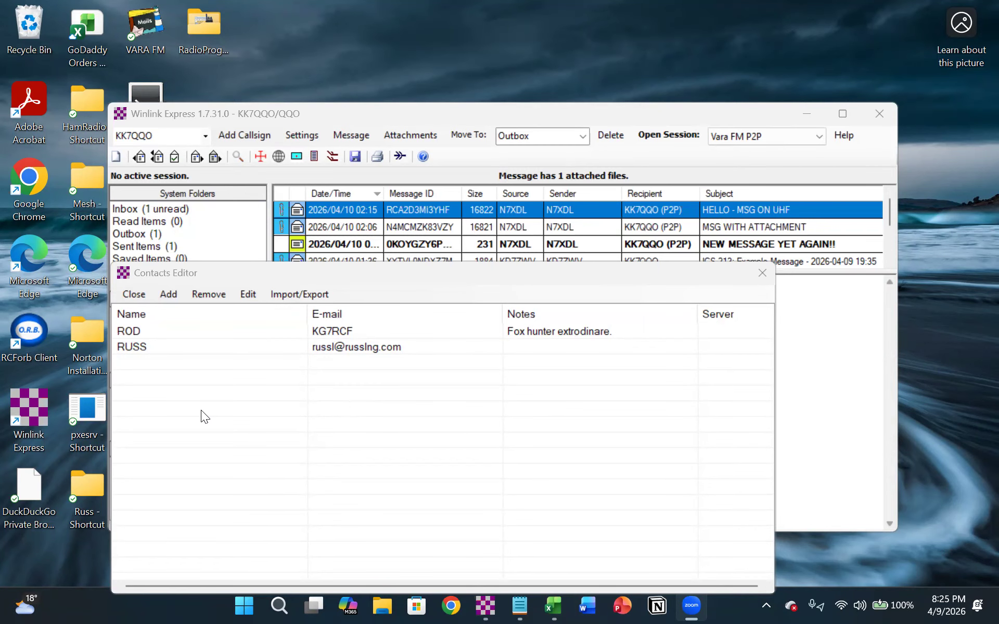
- Close the contacts editor and return to the main message window
left_click(763, 272)
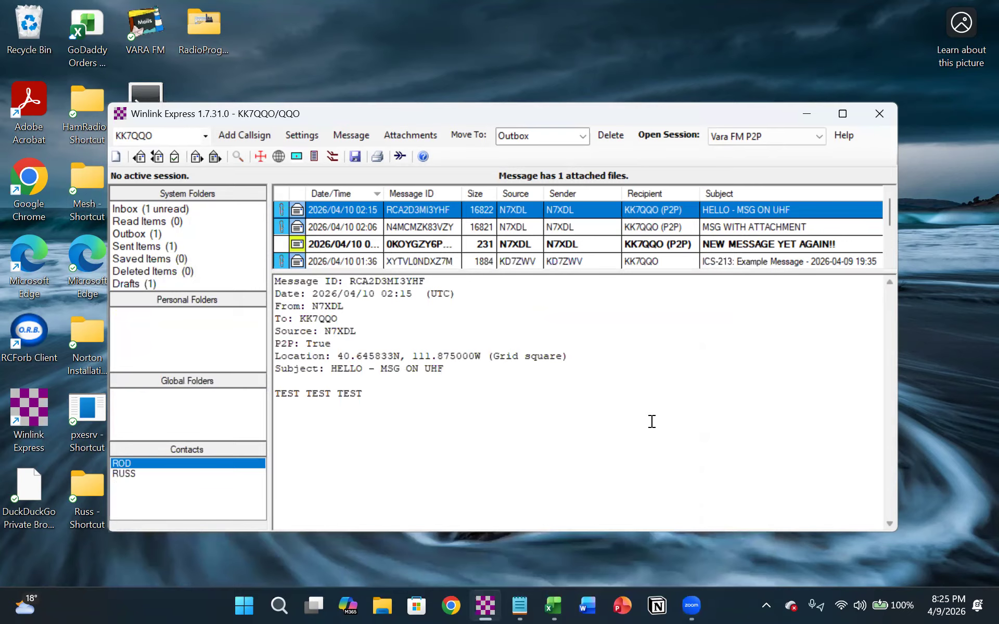